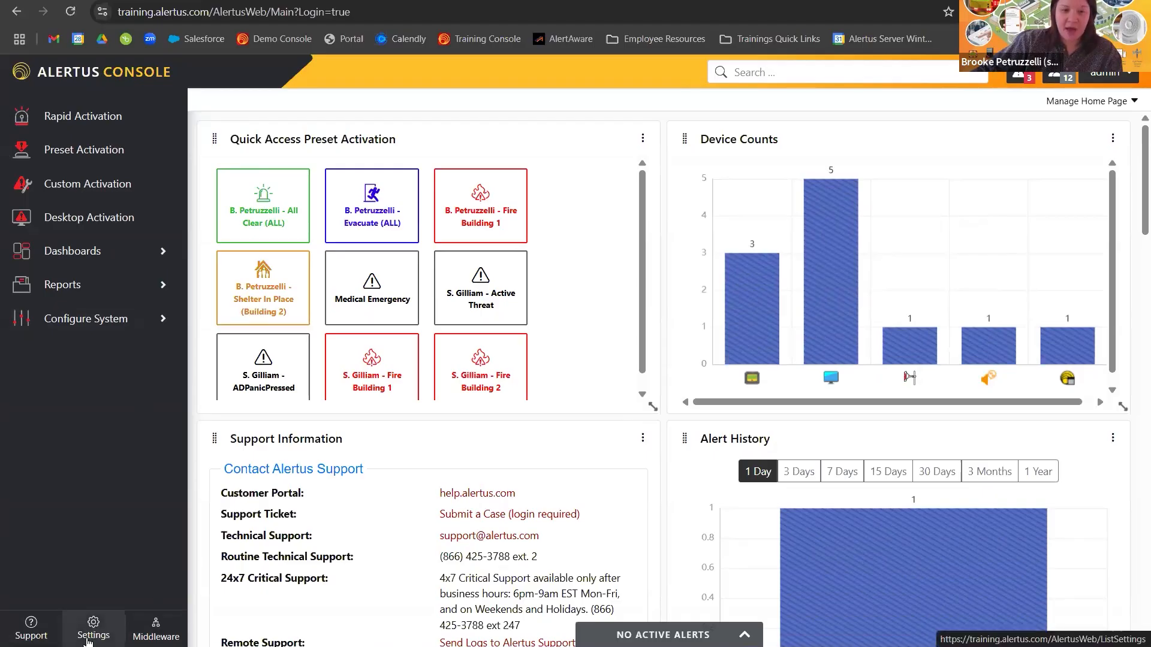
Step: Open the console's system-wide Configure Settings page and read the introductory note about which users it affects
{"action": "left_click", "coordinate": [69, 325]}
{"action": "scroll", "coordinate": [84, 403], "scroll_direction": "down", "scroll_amount": 5}
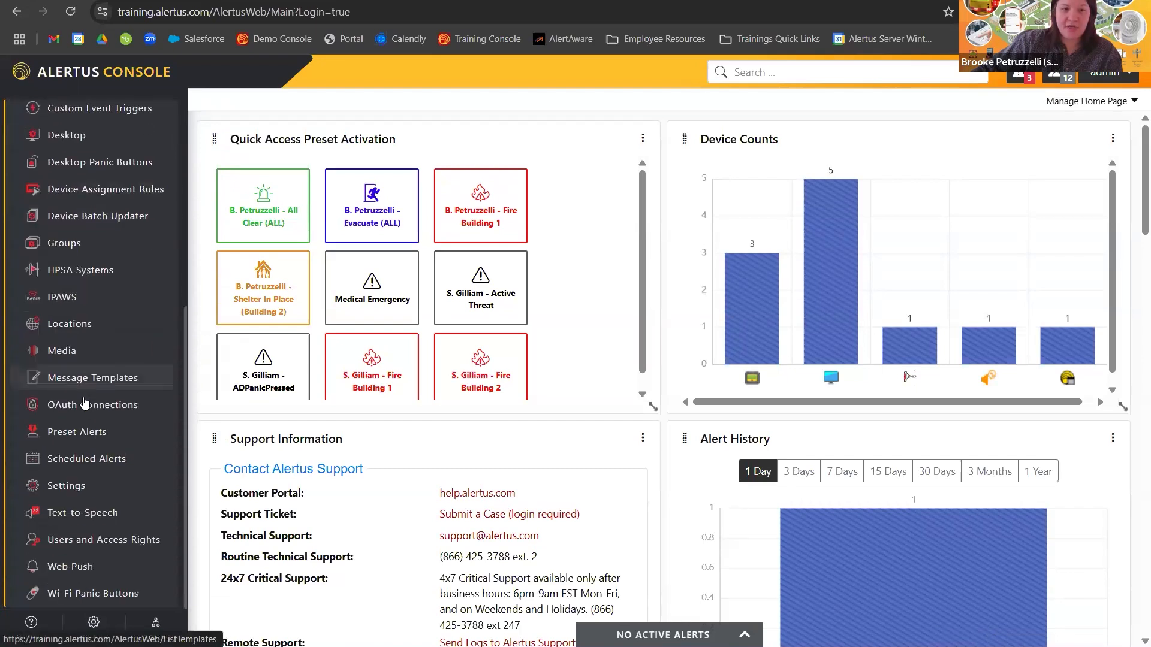
{"action": "scroll", "coordinate": [84, 403], "scroll_direction": "up", "scroll_amount": 5}
{"action": "left_click", "coordinate": [83, 320]}
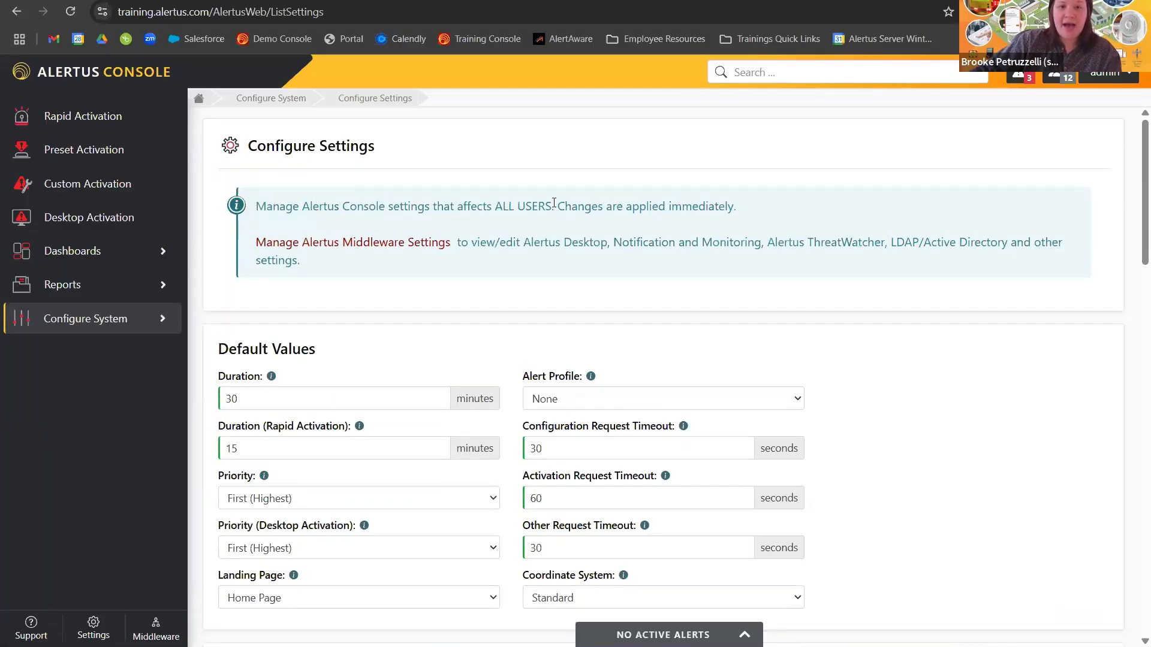
{"action": "left_click_drag", "start_coordinate": [552, 206], "coordinate": [386, 210]}
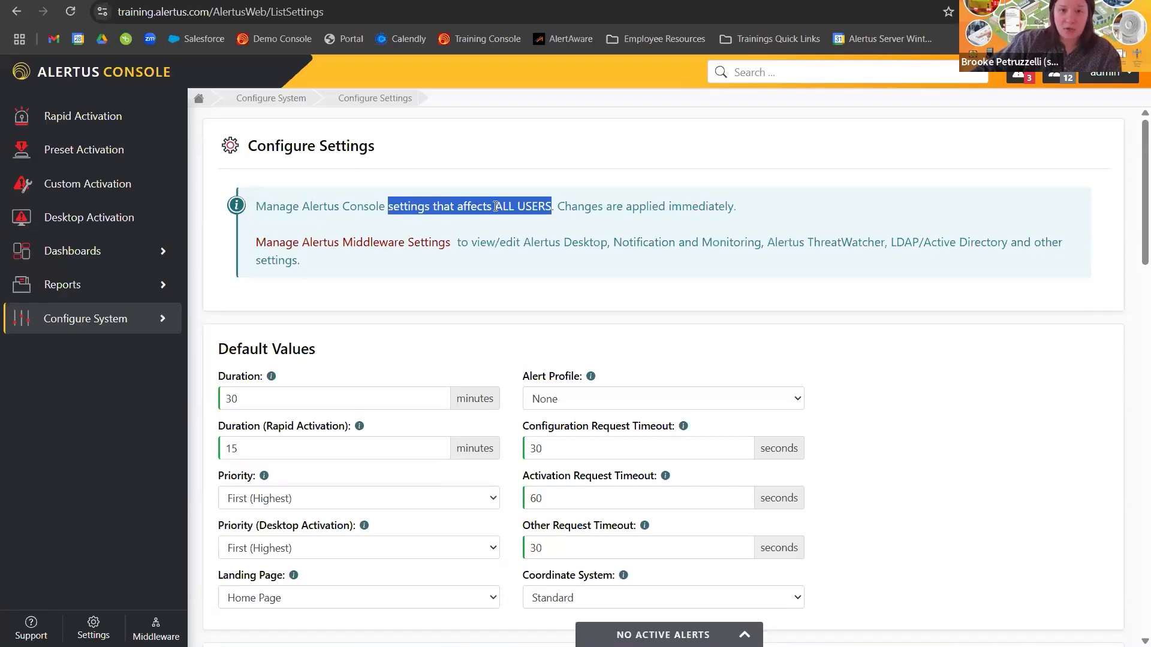
{"action": "left_click", "coordinate": [384, 145]}
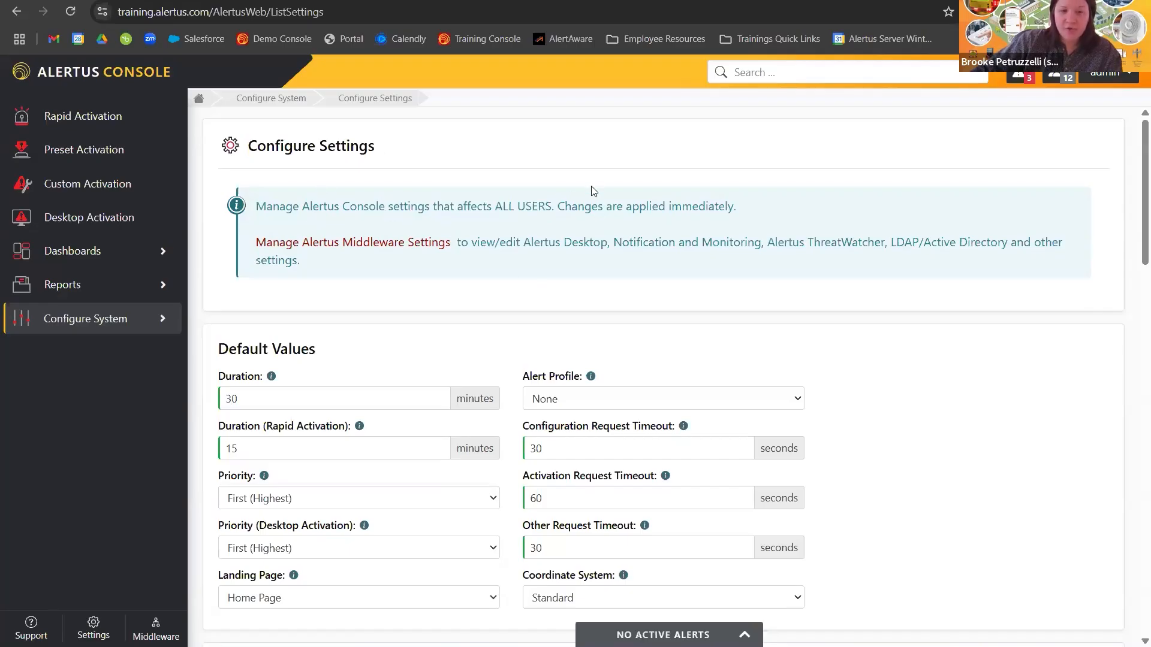
Step: Disable Rapid Activation under the activation methods in Enable/Disable Features and save the settings
{"action": "scroll", "coordinate": [527, 234], "scroll_direction": "down", "scroll_amount": 2}
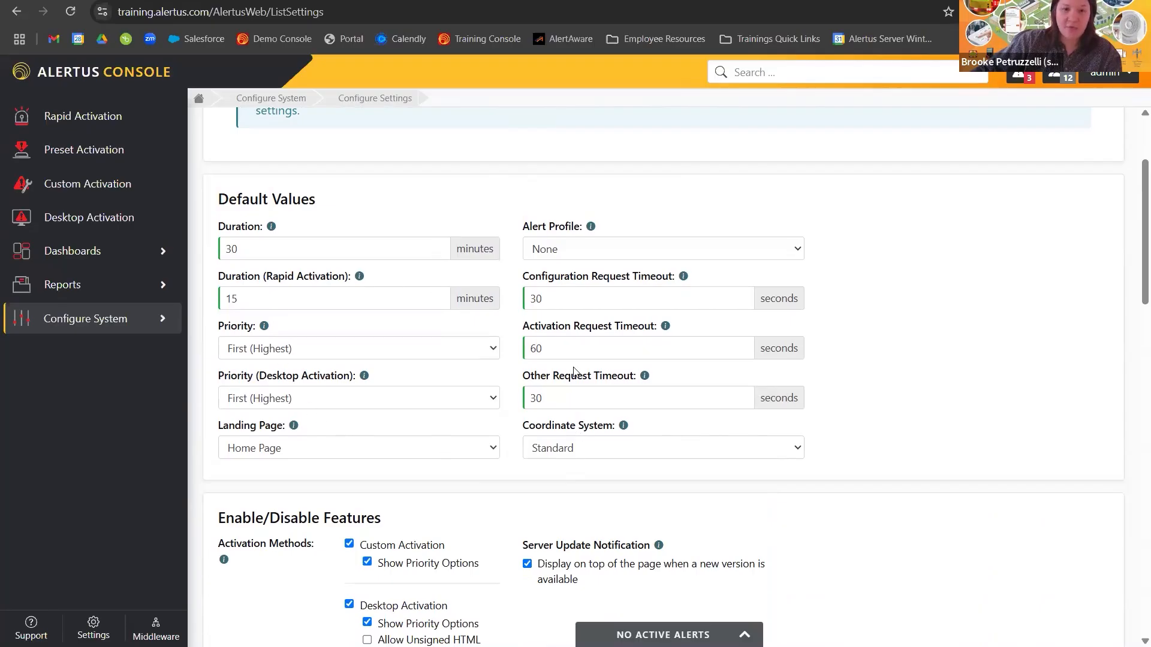
{"action": "scroll", "coordinate": [507, 355], "scroll_direction": "down", "scroll_amount": 5}
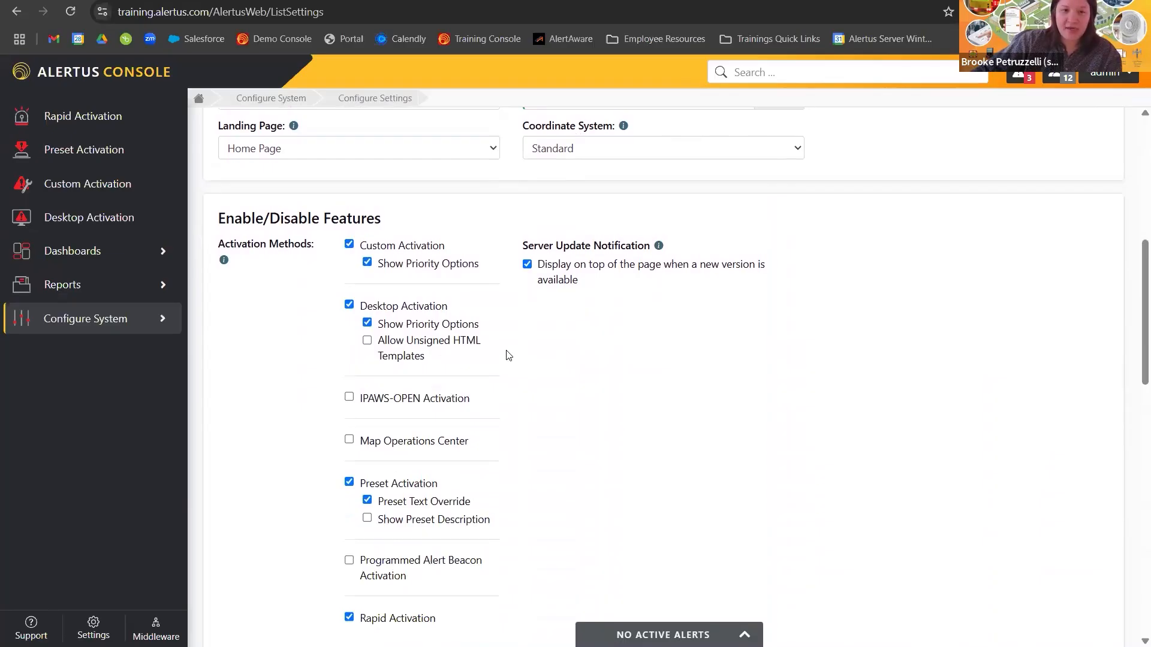
{"action": "scroll", "coordinate": [492, 355], "scroll_direction": "down", "scroll_amount": 1}
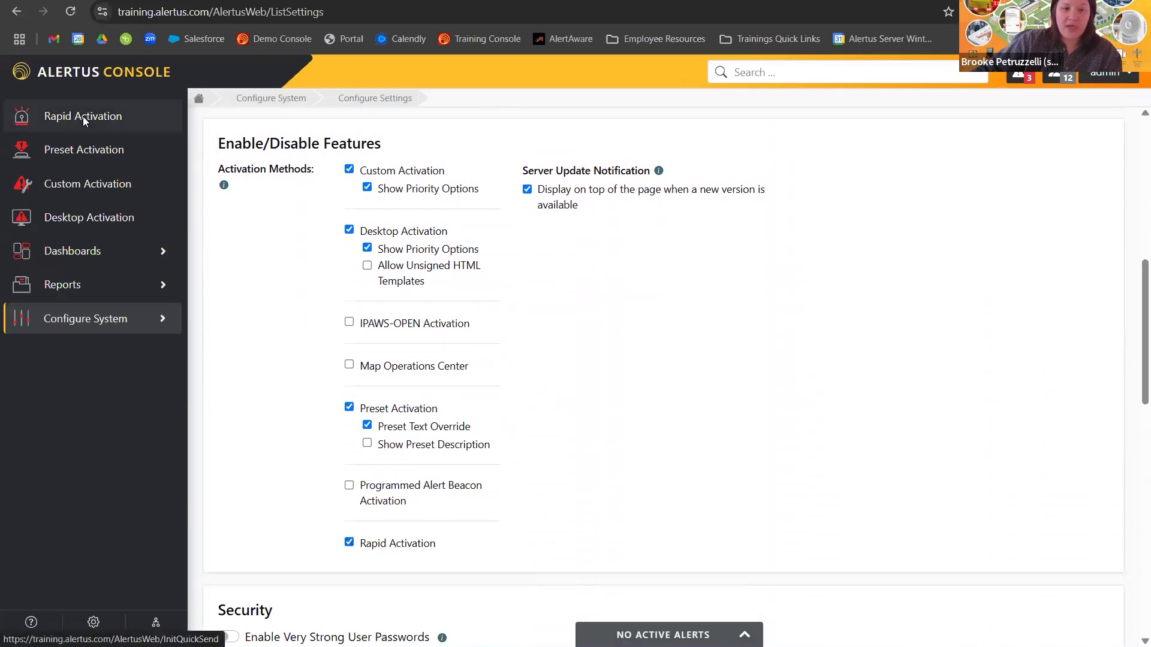
{"action": "left_click", "coordinate": [349, 542]}
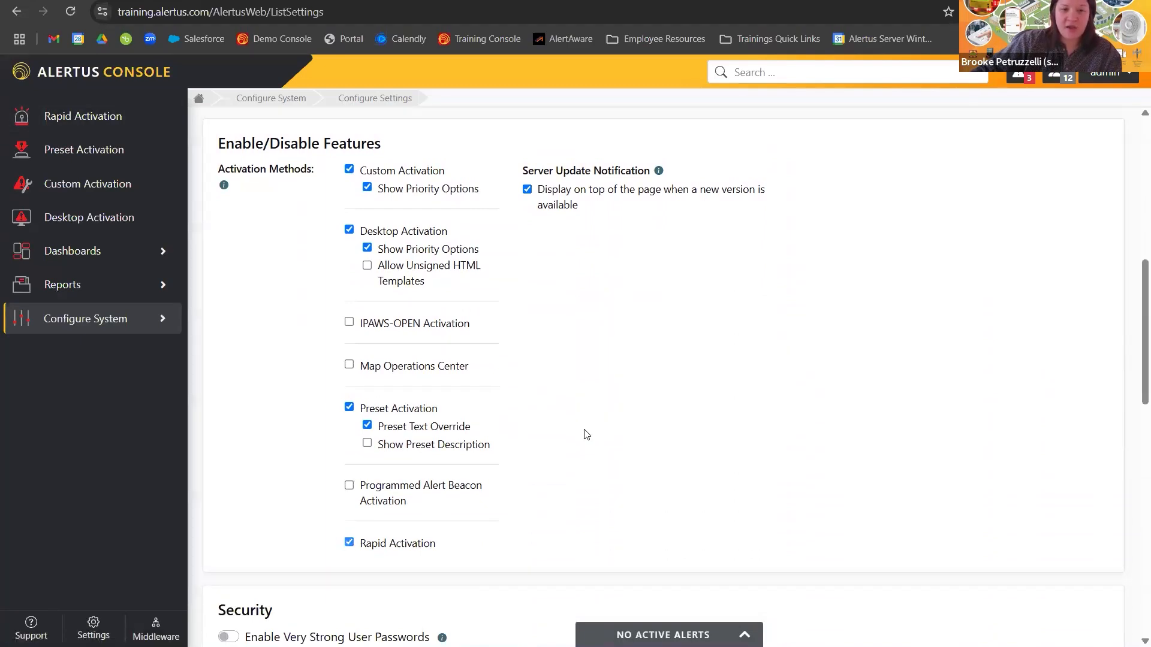
{"action": "scroll", "coordinate": [961, 458], "scroll_direction": "down", "scroll_amount": 10}
{"action": "scroll", "coordinate": [961, 459], "scroll_direction": "down", "scroll_amount": 3}
{"action": "left_click", "coordinate": [1106, 611]}
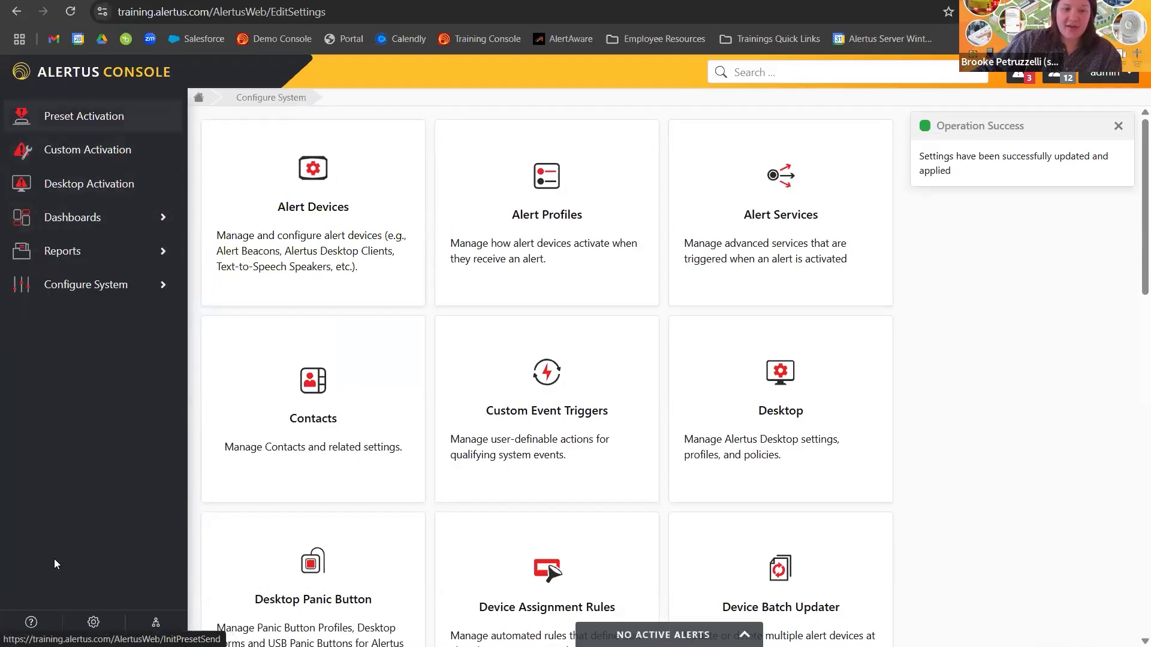
Step: Reopen the system settings and re-enable Rapid Activation under the activation methods
{"action": "left_click", "coordinate": [90, 629]}
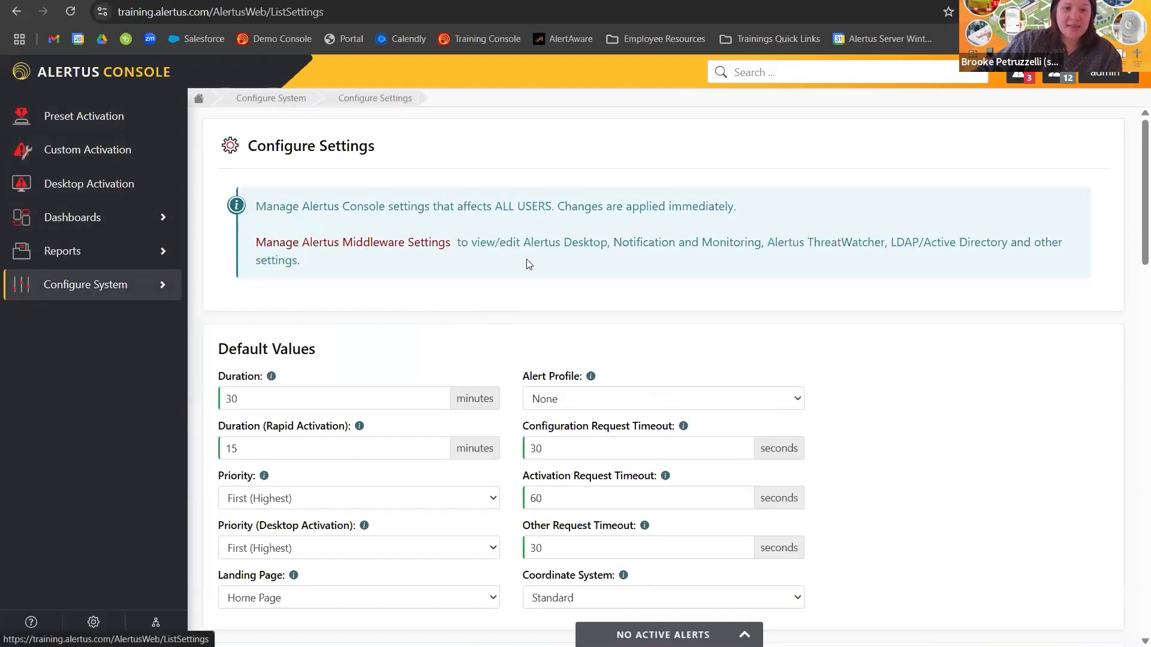
{"action": "scroll", "coordinate": [525, 265], "scroll_direction": "down", "scroll_amount": 5}
{"action": "scroll", "coordinate": [523, 265], "scroll_direction": "down", "scroll_amount": 5}
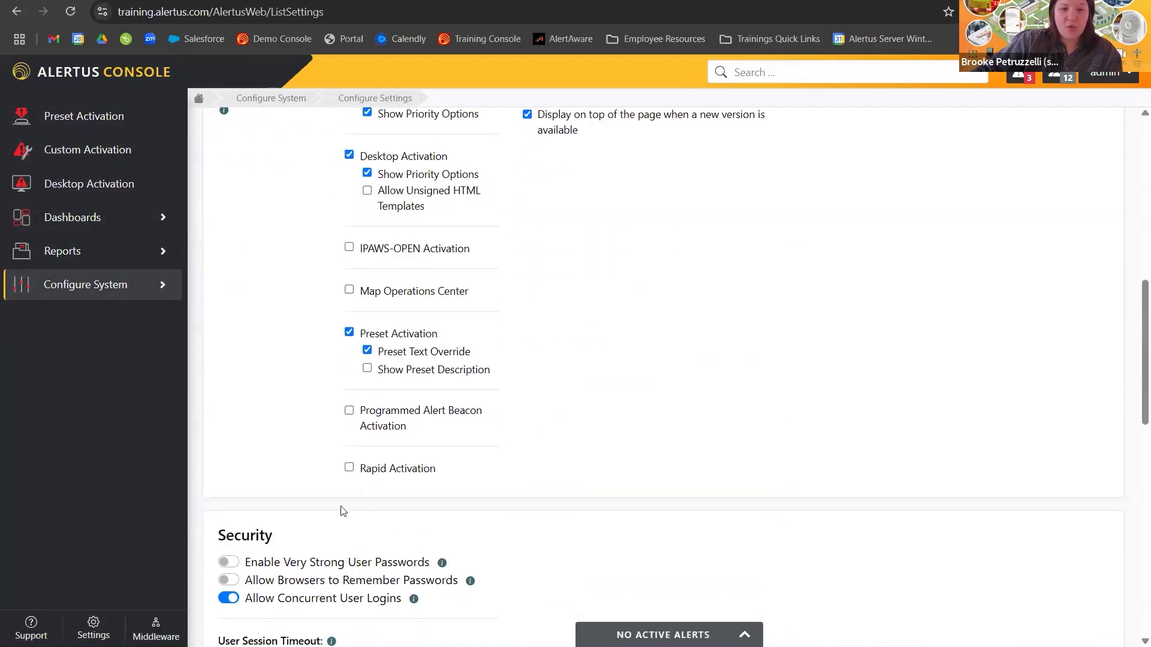
{"action": "left_click", "coordinate": [349, 468]}
Step: Examine the Security, Support Page, Login Banner, Default Values and Enable/Disable Features sections of the settings
{"action": "scroll", "coordinate": [540, 372], "scroll_direction": "down", "scroll_amount": 5}
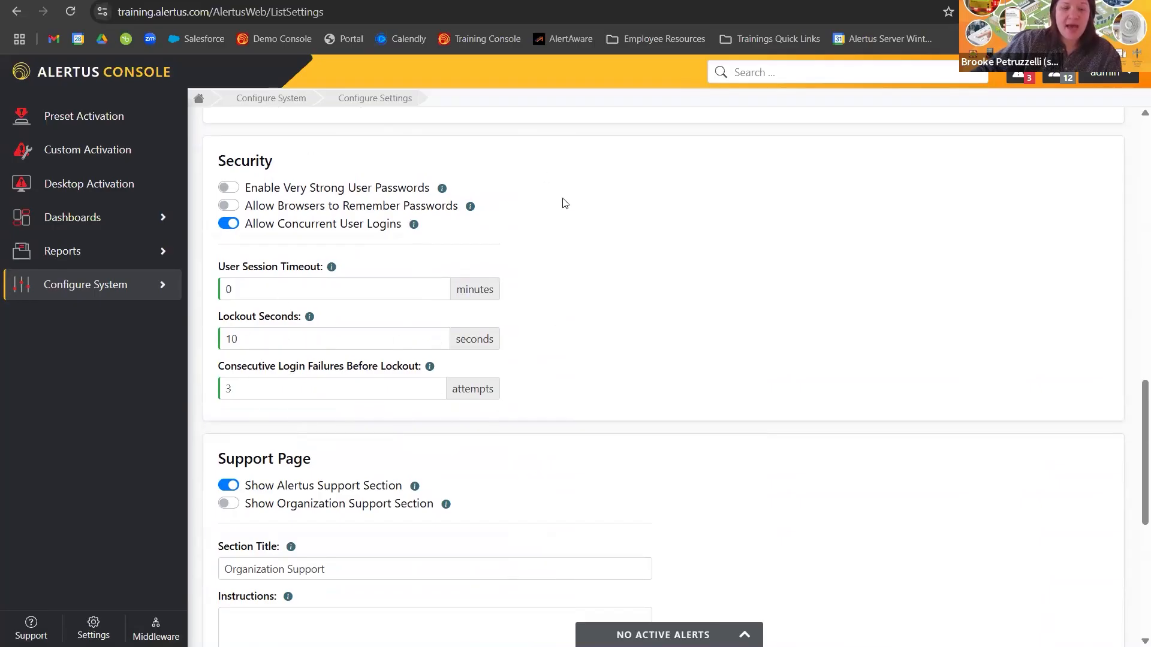
{"action": "scroll", "coordinate": [578, 228], "scroll_direction": "down", "scroll_amount": 4}
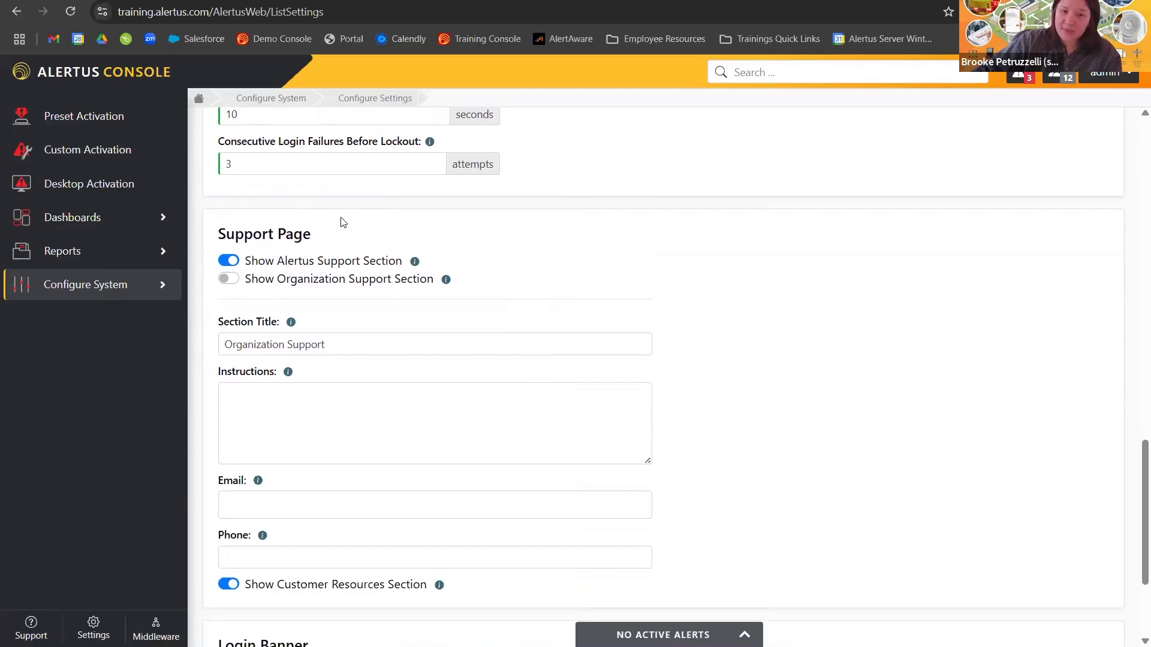
{"action": "scroll", "coordinate": [343, 223], "scroll_direction": "down", "scroll_amount": 3}
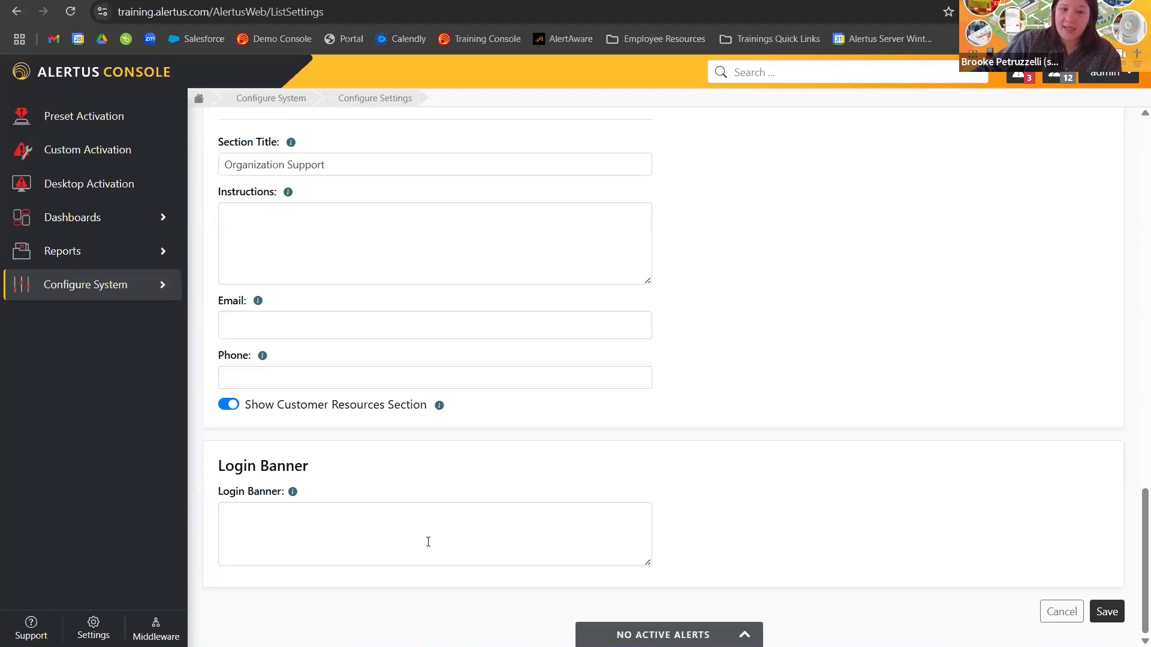
{"action": "scroll", "coordinate": [560, 361], "scroll_direction": "up", "scroll_amount": 7}
{"action": "scroll", "coordinate": [563, 360], "scroll_direction": "up", "scroll_amount": 15}
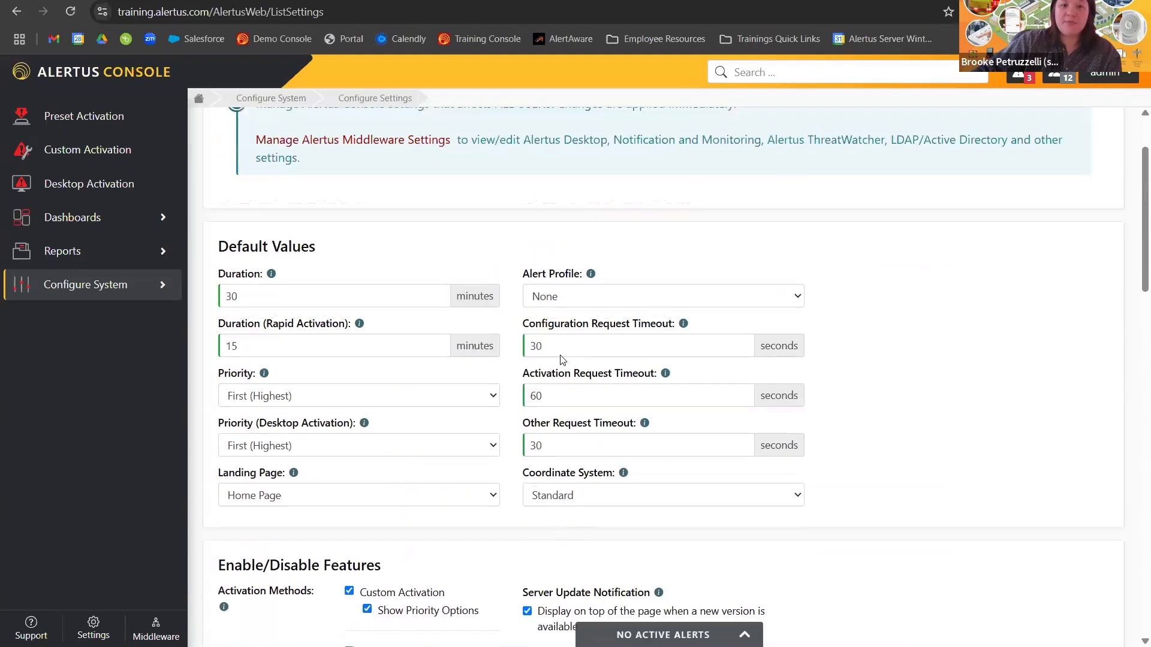
{"action": "scroll", "coordinate": [563, 360], "scroll_direction": "up", "scroll_amount": 2}
{"action": "left_click_drag", "start_coordinate": [459, 205], "coordinate": [532, 207]}
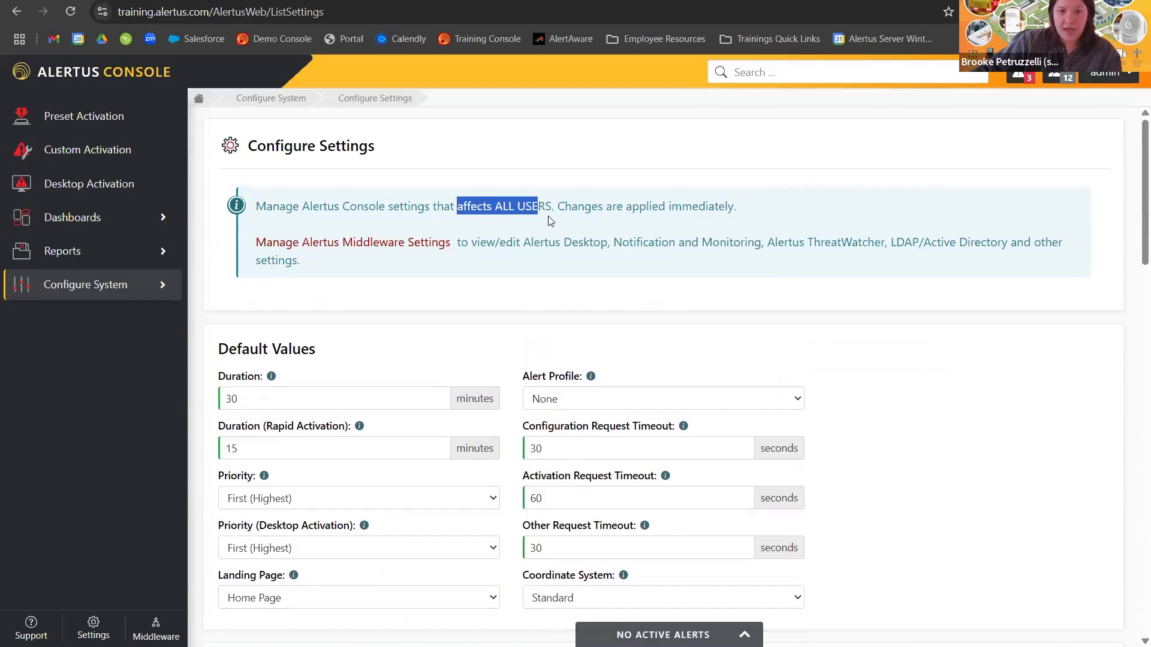
{"action": "scroll", "coordinate": [515, 264], "scroll_direction": "down", "scroll_amount": 5}
{"action": "scroll", "coordinate": [497, 282], "scroll_direction": "down", "scroll_amount": 4}
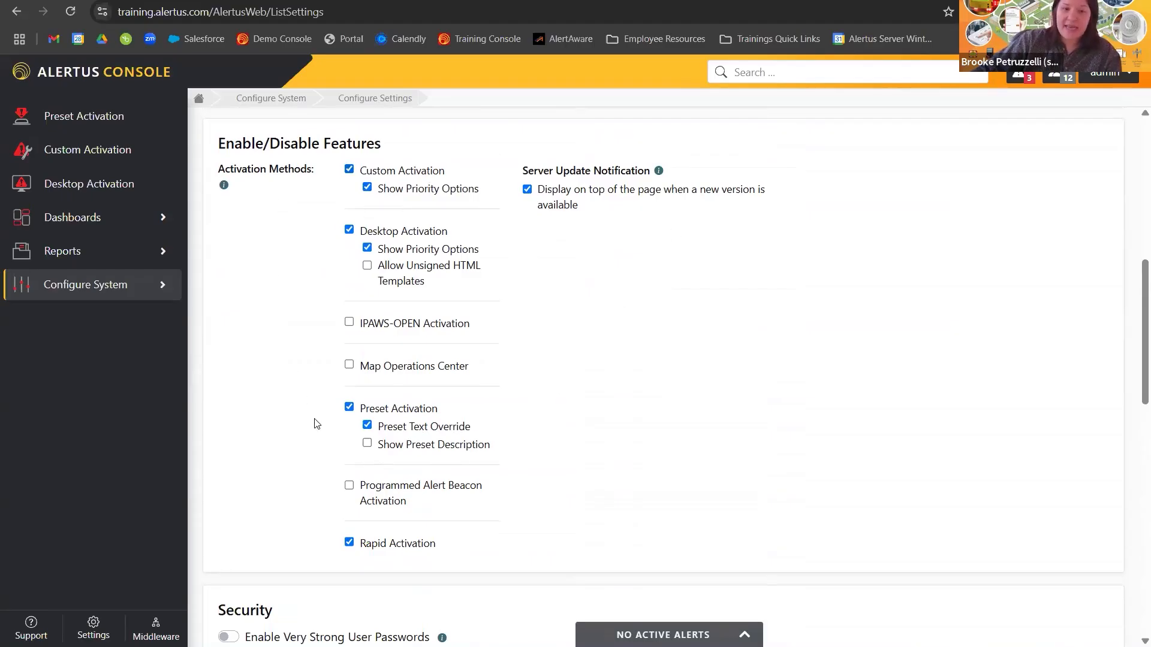
Step: Save the system settings with Rapid Activation enabled
{"action": "scroll", "coordinate": [983, 384], "scroll_direction": "down", "scroll_amount": 15}
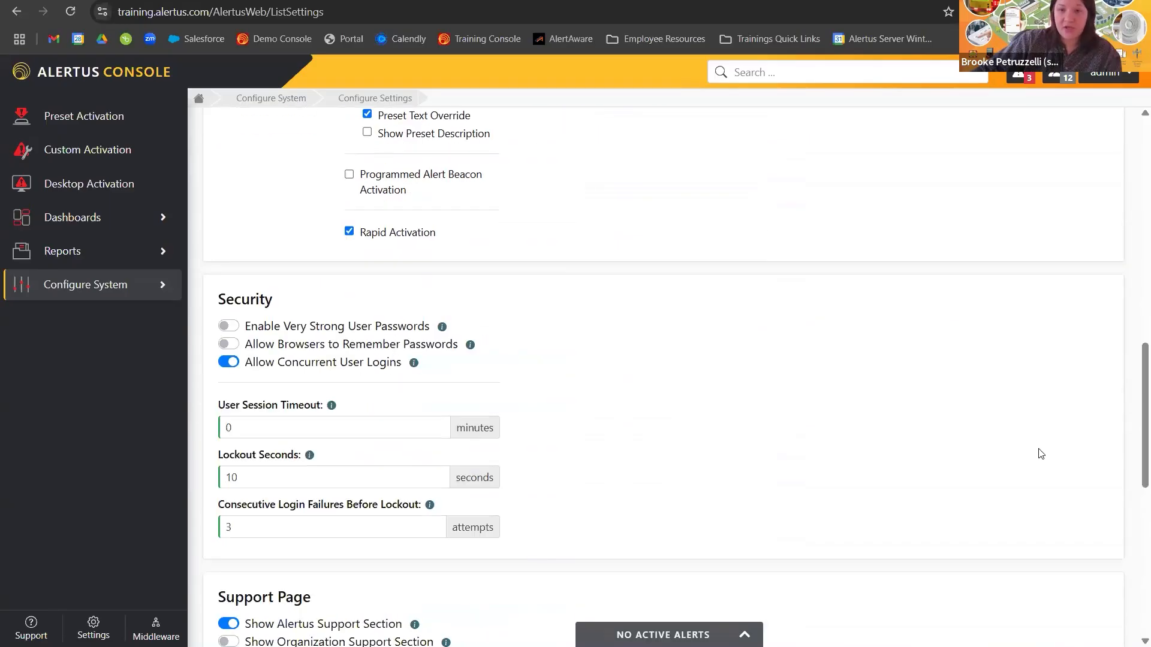
{"action": "left_click", "coordinate": [1106, 612]}
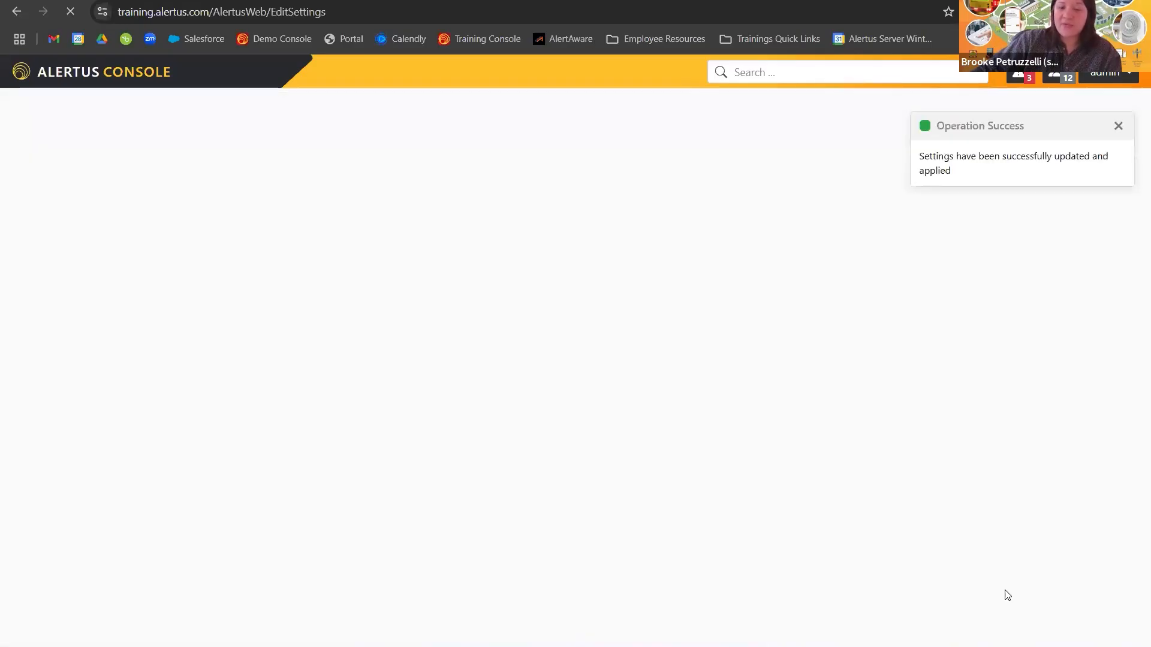
Step: Open the Users and Access Rights configuration and look over the Users table with its roles and restrictions
{"action": "left_click", "coordinate": [77, 322]}
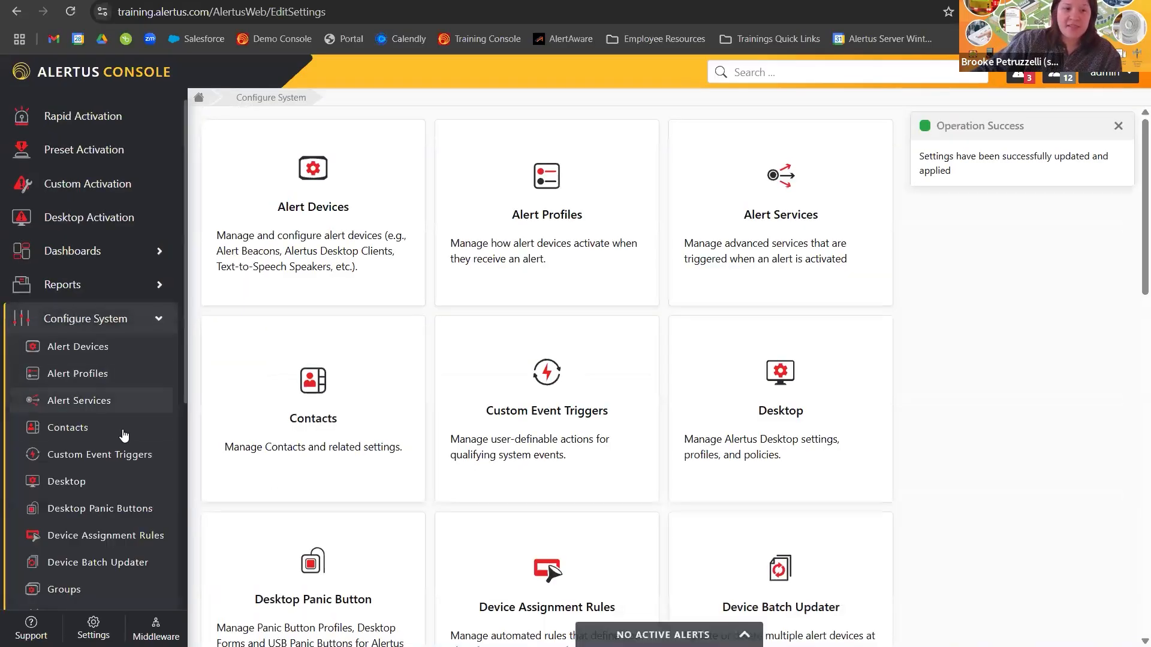
{"action": "scroll", "coordinate": [123, 501], "scroll_direction": "down", "scroll_amount": 5}
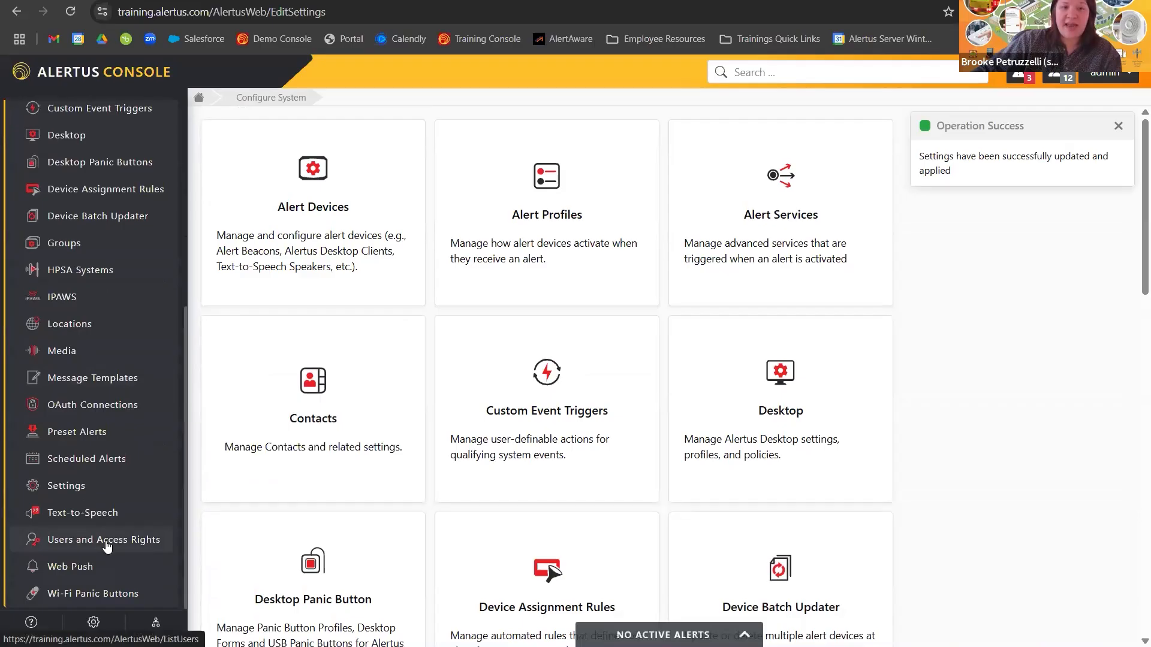
{"action": "left_click", "coordinate": [106, 542]}
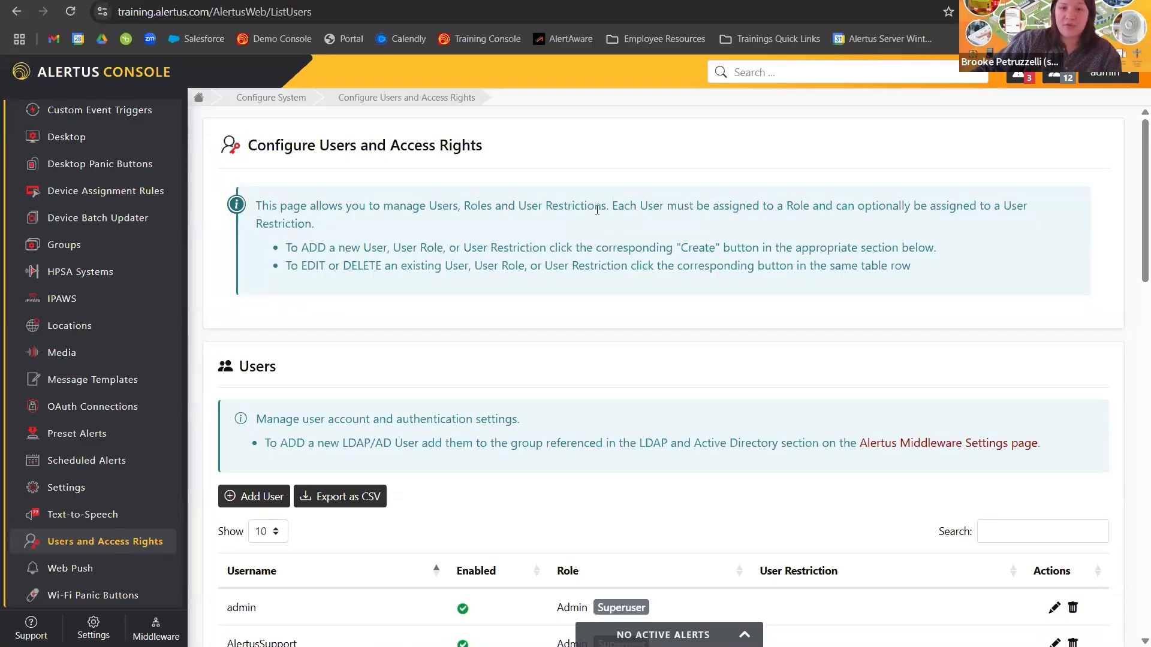
{"action": "scroll", "coordinate": [451, 218], "scroll_direction": "down", "scroll_amount": 5}
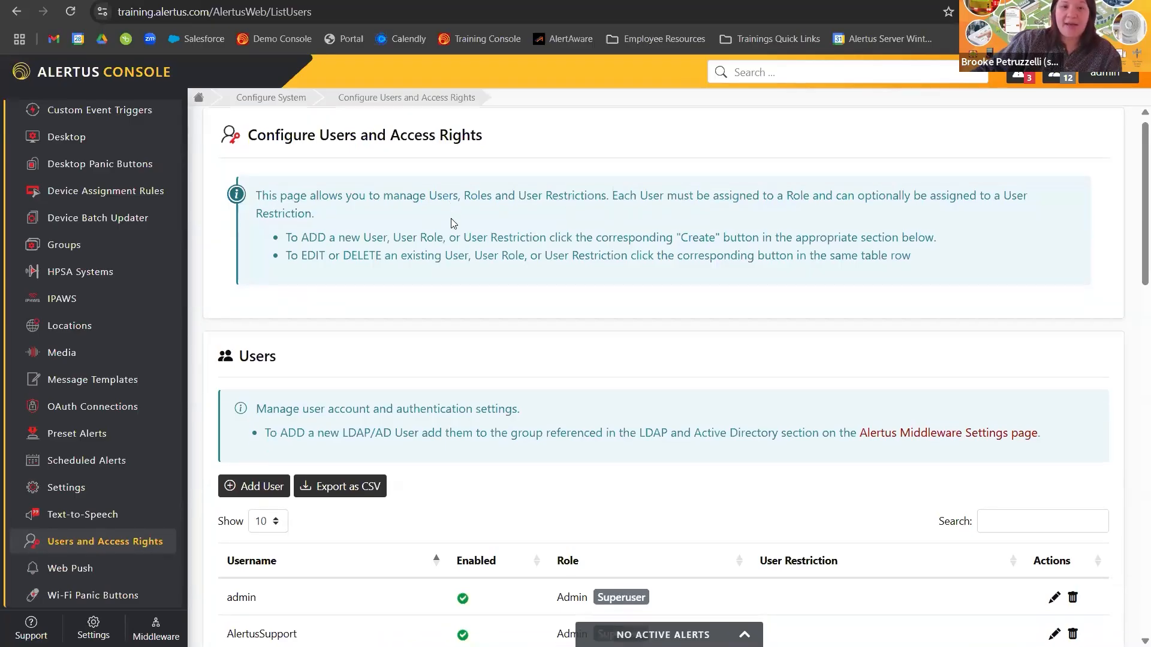
{"action": "scroll", "coordinate": [685, 303], "scroll_direction": "down", "scroll_amount": 1}
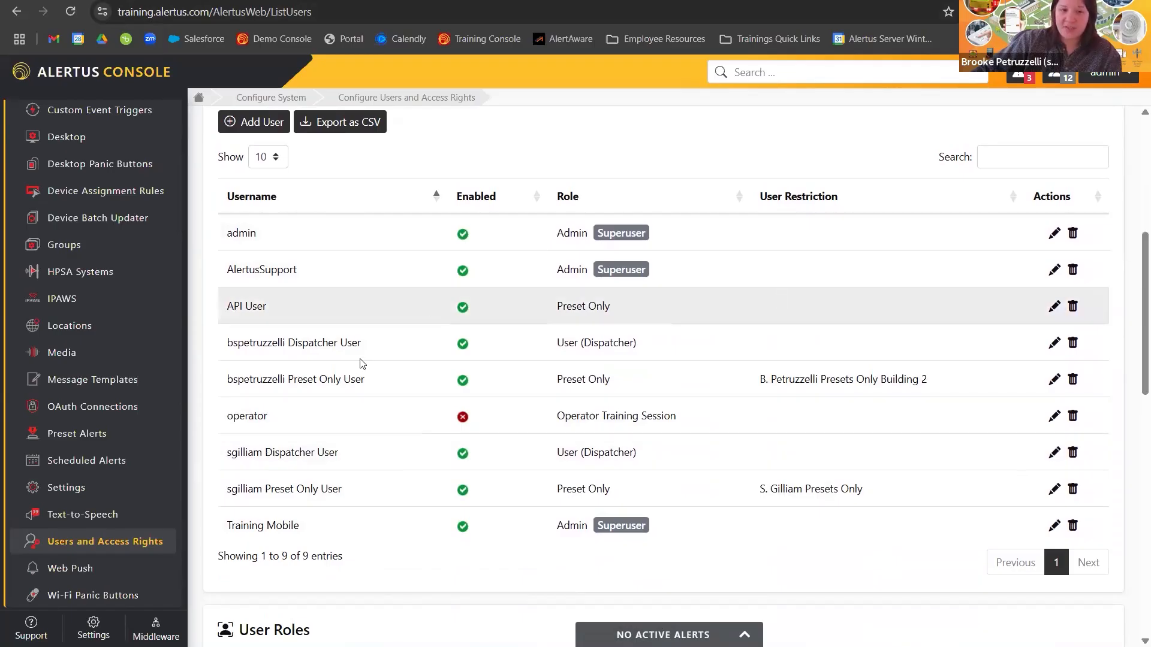
{"action": "scroll", "coordinate": [379, 309], "scroll_direction": "up", "scroll_amount": 1}
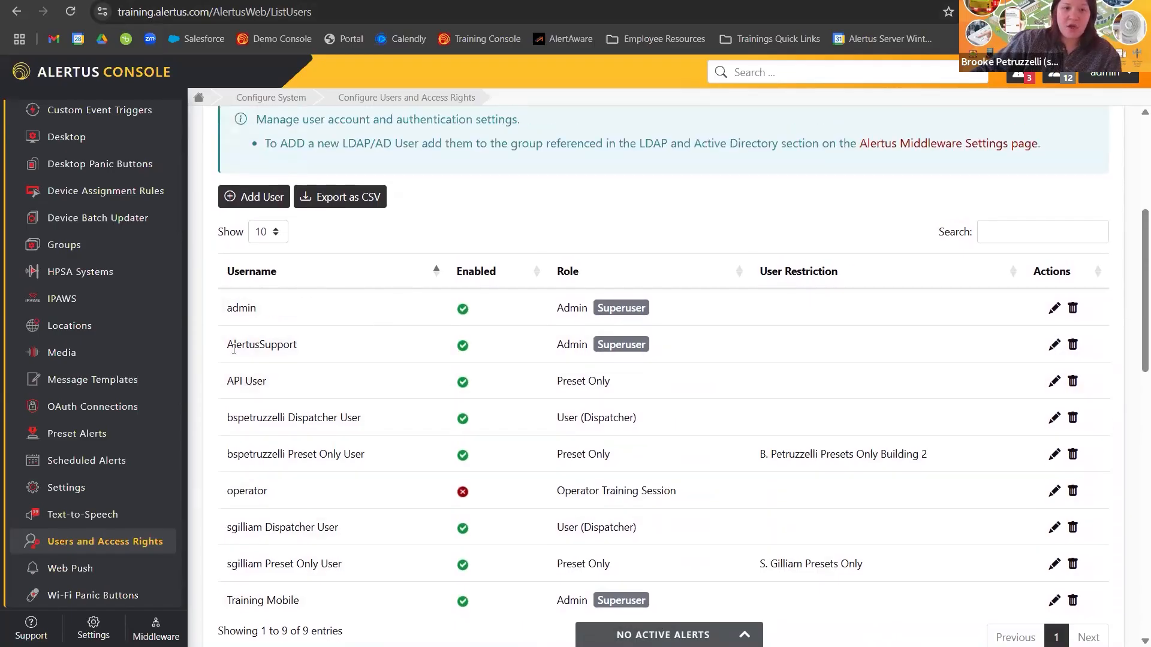
Step: Start adding a new user and look over the General and Authentication fields of the form
{"action": "left_click", "coordinate": [250, 199]}
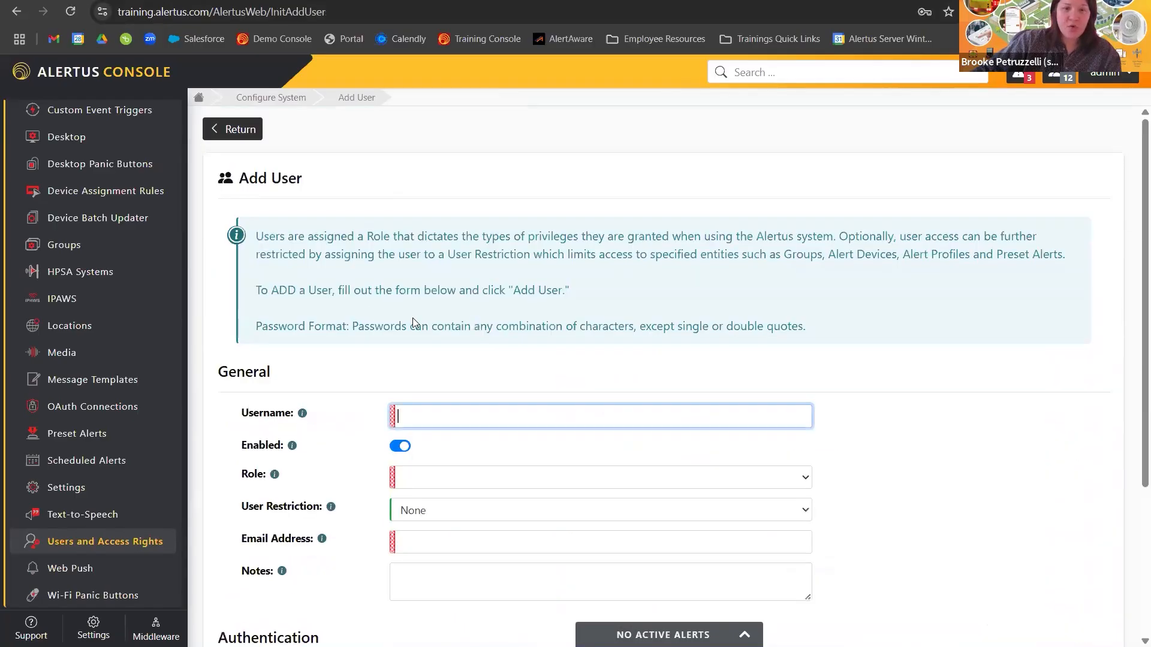
{"action": "scroll", "coordinate": [445, 312], "scroll_direction": "down", "scroll_amount": 2}
{"action": "scroll", "coordinate": [329, 303], "scroll_direction": "up", "scroll_amount": 2}
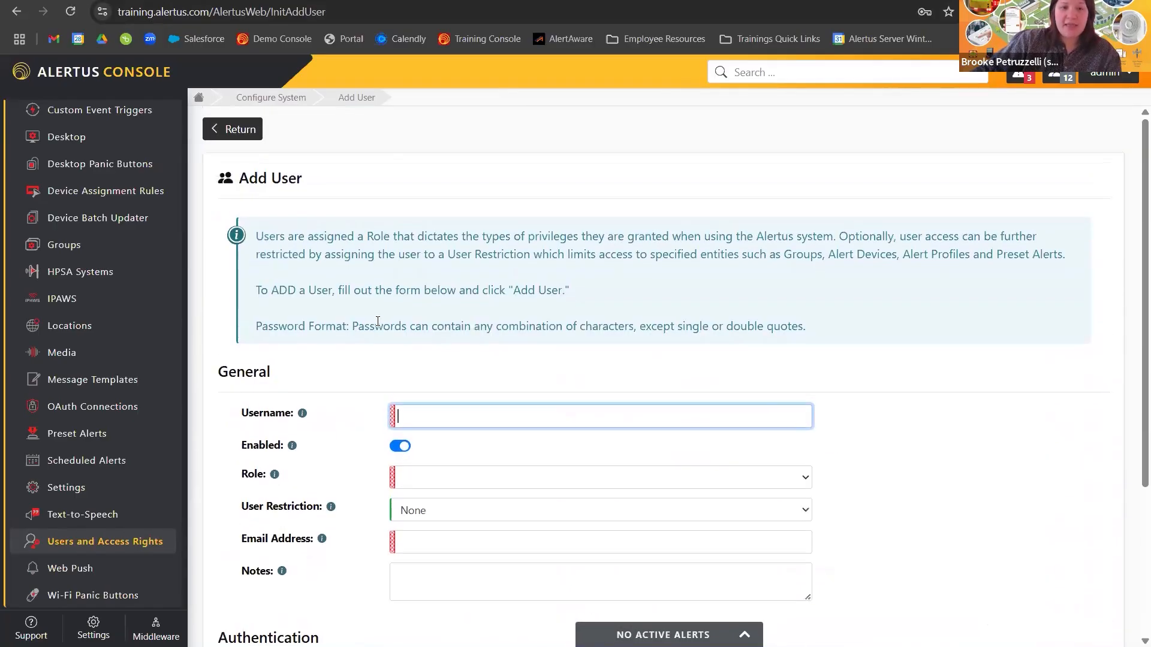
{"action": "scroll", "coordinate": [566, 281], "scroll_direction": "down", "scroll_amount": 1}
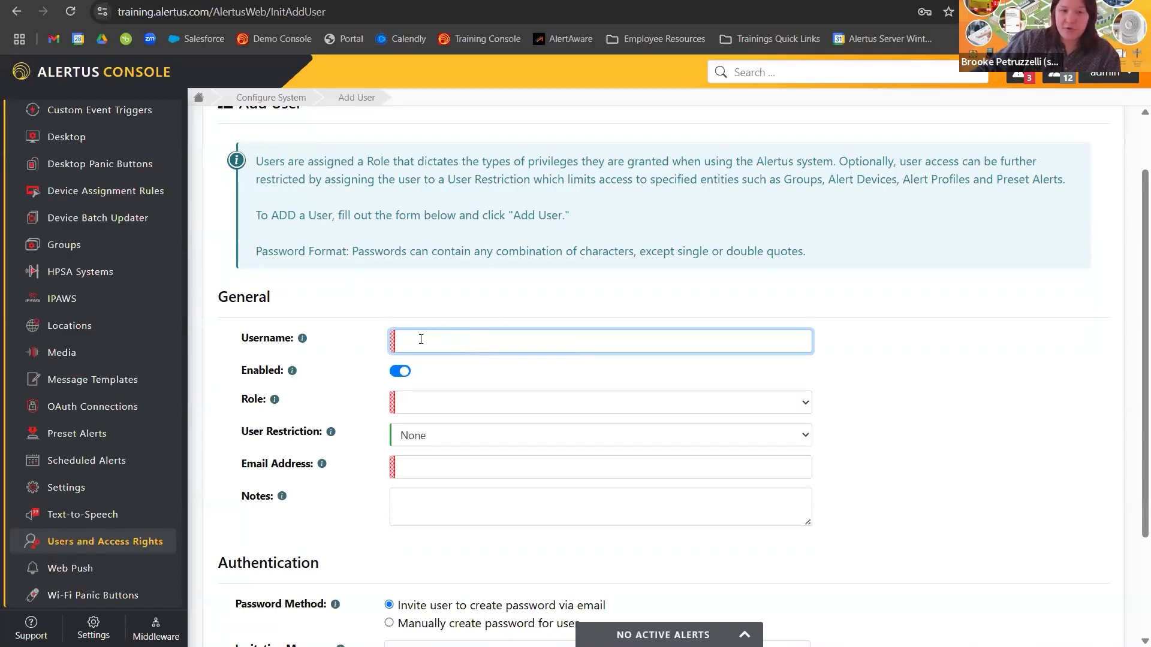
{"action": "scroll", "coordinate": [421, 339], "scroll_direction": "down", "scroll_amount": 1}
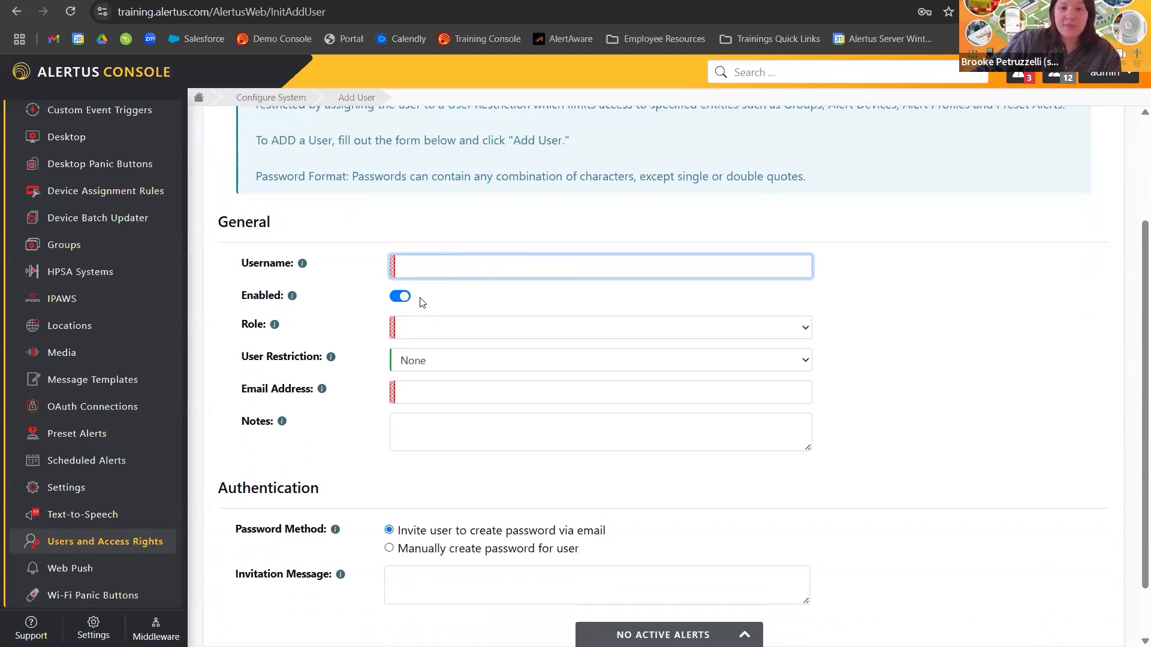
Step: Try the new user's Enabled switch off and on, and inspect the Role and User Restriction options, keeping the restriction at None
{"action": "left_click", "coordinate": [401, 297]}
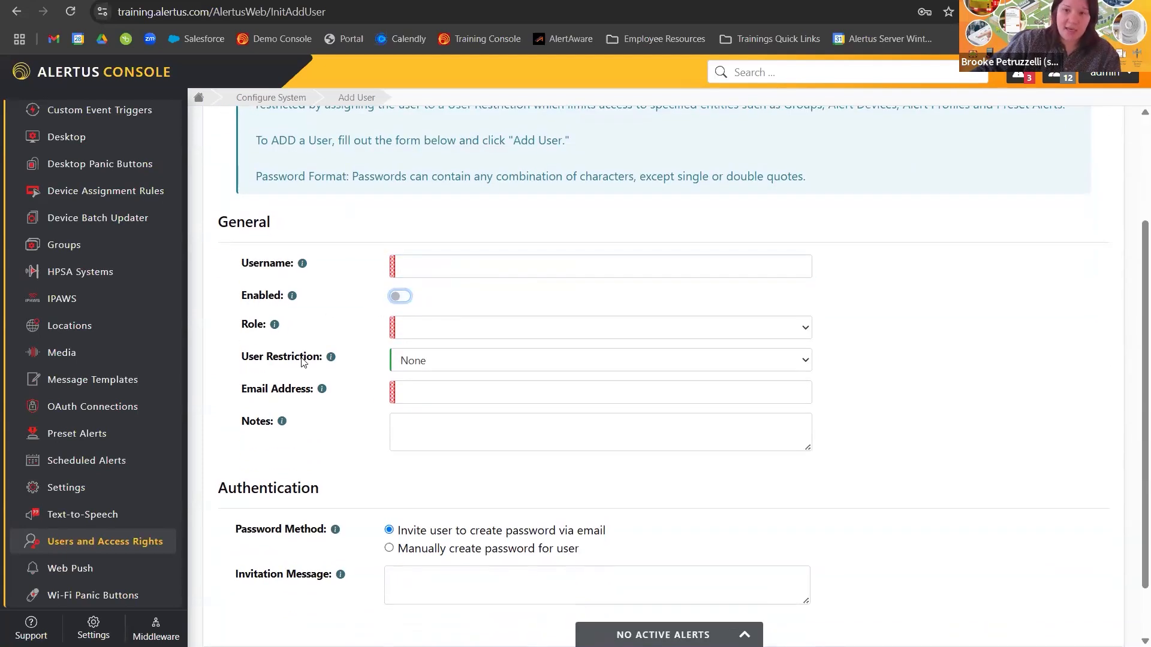
{"action": "left_click", "coordinate": [401, 298]}
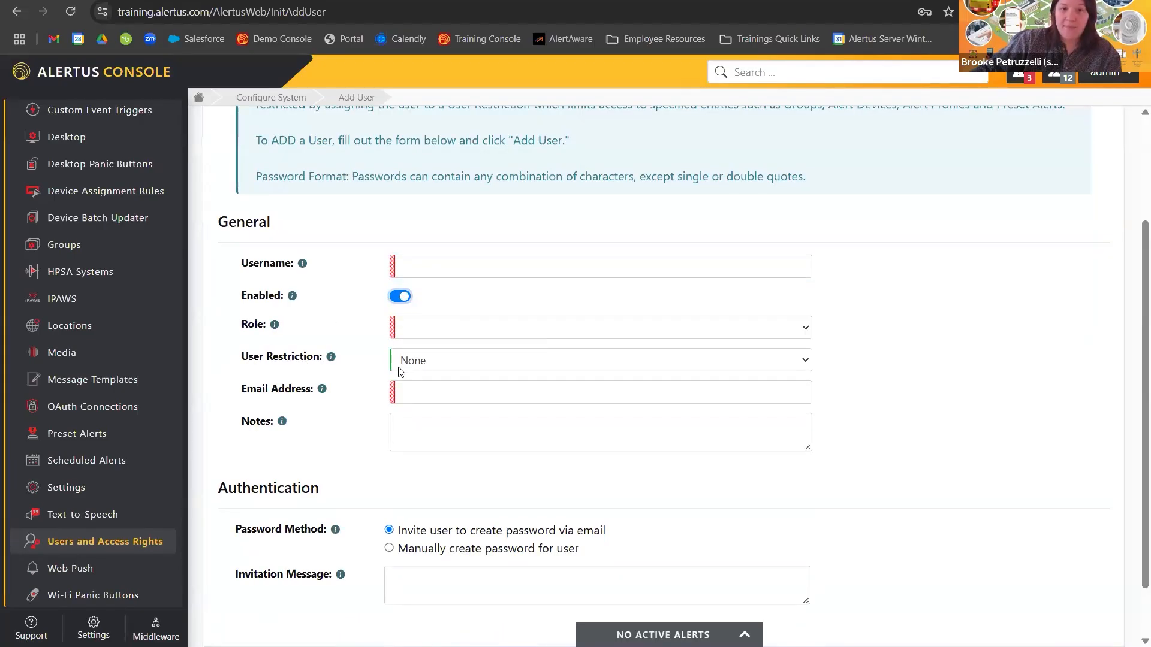
{"action": "left_click", "coordinate": [413, 336]}
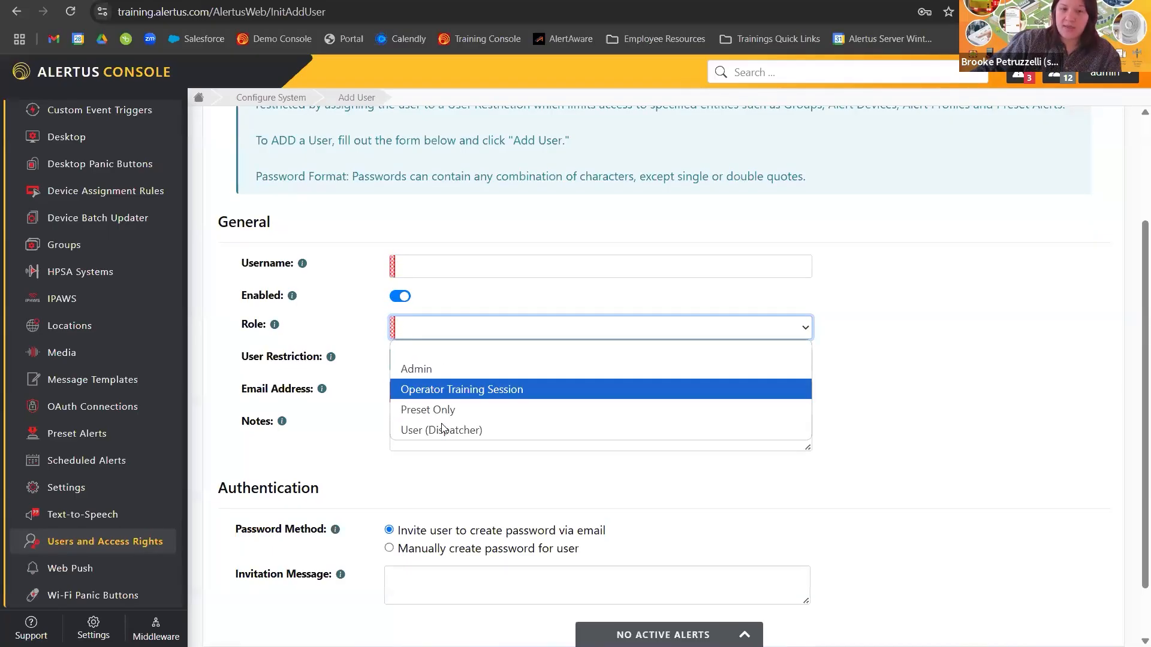
{"action": "left_click", "coordinate": [371, 354]}
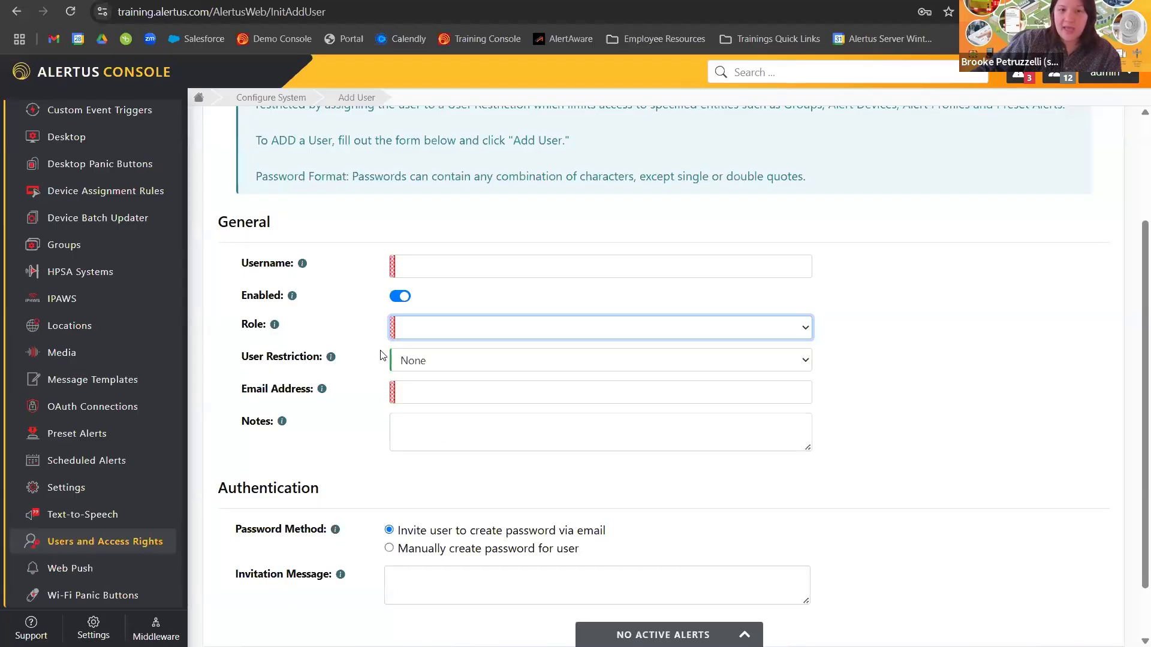
{"action": "left_click", "coordinate": [421, 359]}
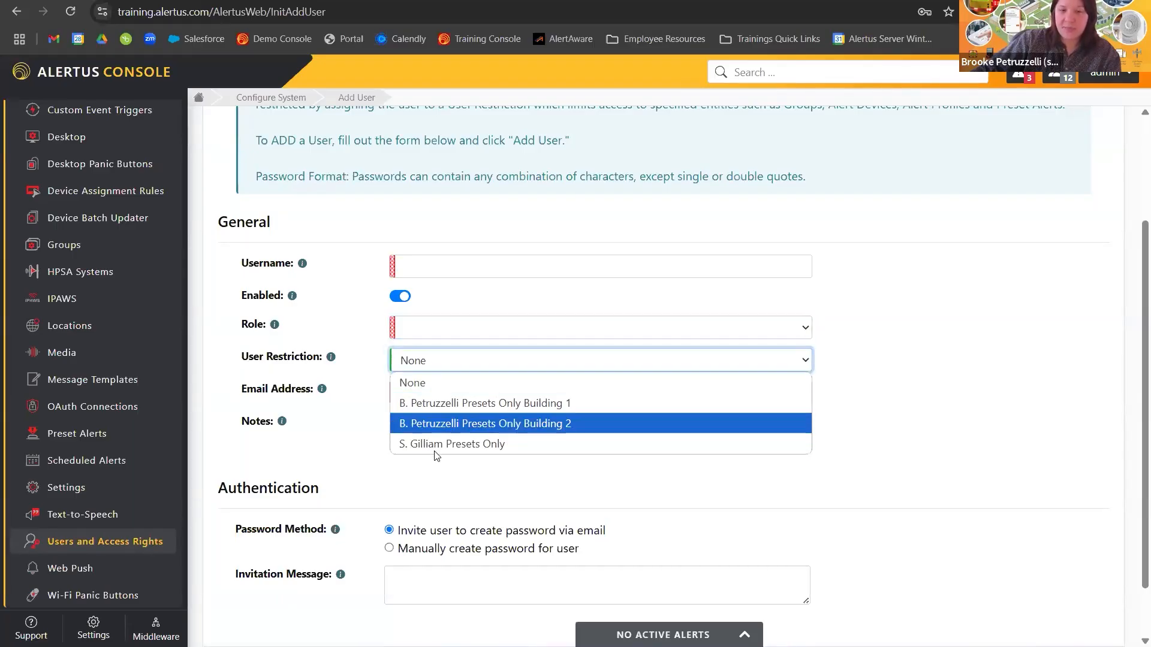
{"action": "left_click", "coordinate": [423, 383]}
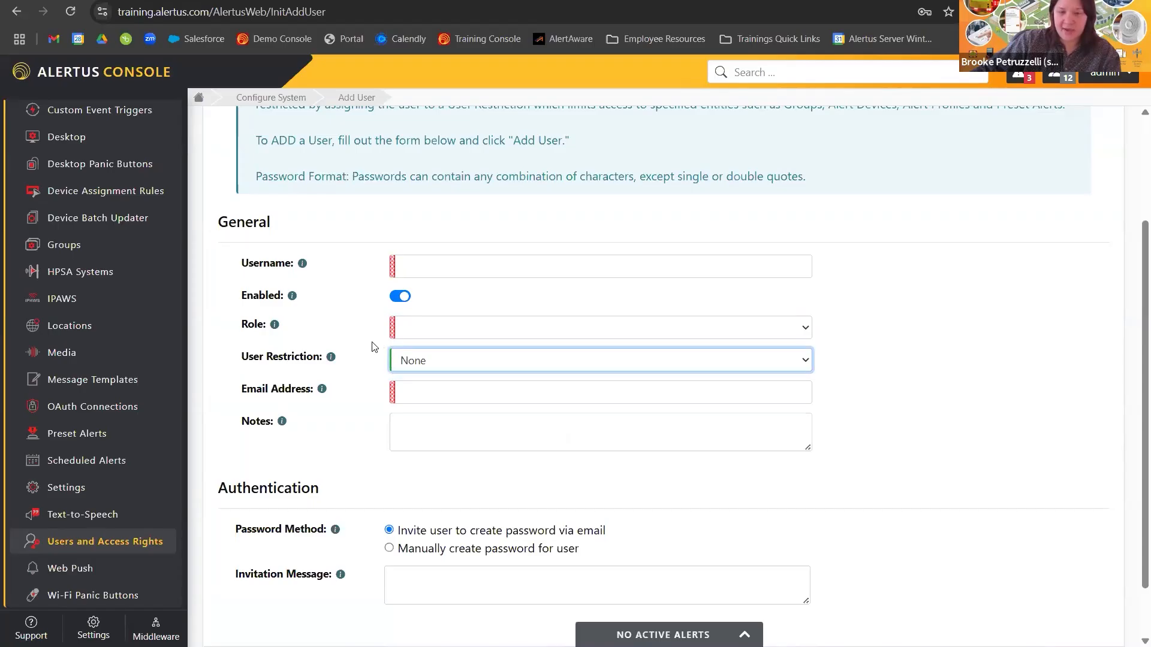
Step: Look over the new user's Email Address, Notes and Invitation Message fields
{"action": "scroll", "coordinate": [372, 347], "scroll_direction": "down", "scroll_amount": 1}
{"action": "left_click", "coordinate": [420, 327]}
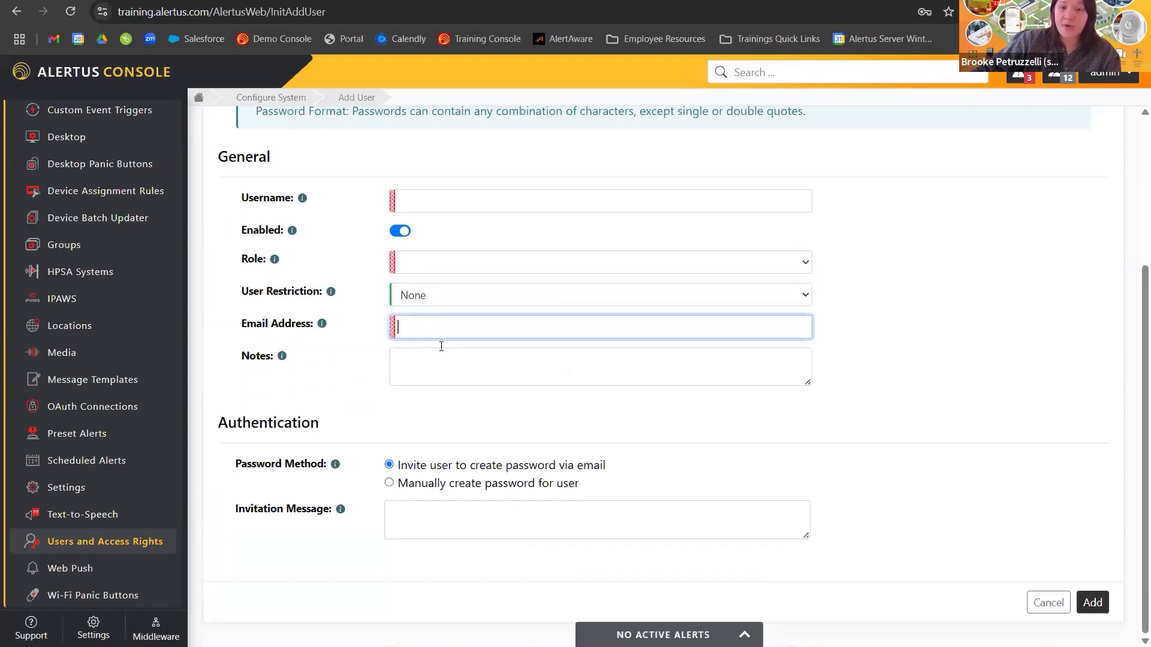
{"action": "left_click", "coordinate": [430, 371]}
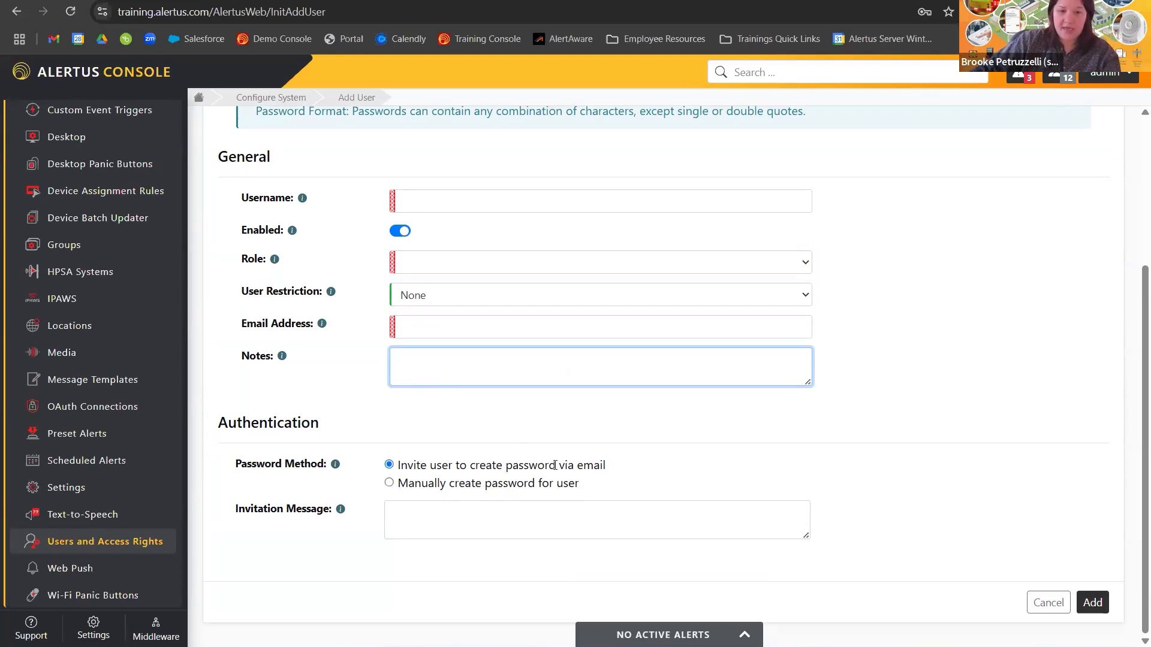
{"action": "left_click", "coordinate": [419, 520]}
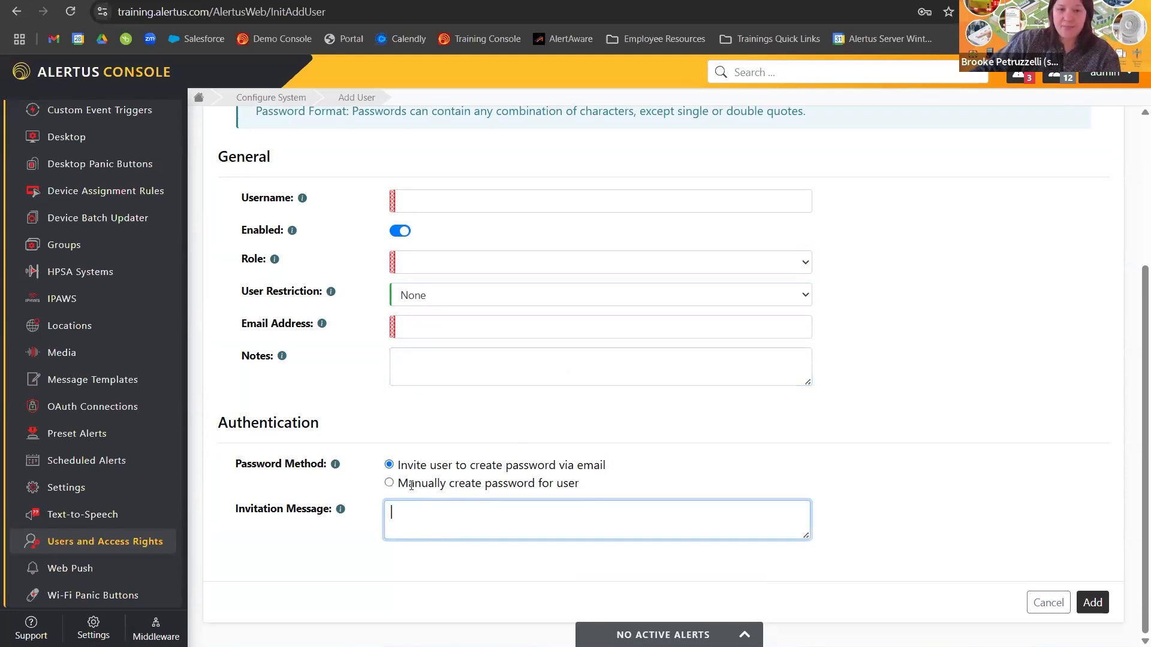
Step: Try the option to manually create a password for the new user, and leave the form without adding the user
{"action": "left_click", "coordinate": [388, 484]}
{"action": "scroll", "coordinate": [444, 470], "scroll_direction": "down", "scroll_amount": 1}
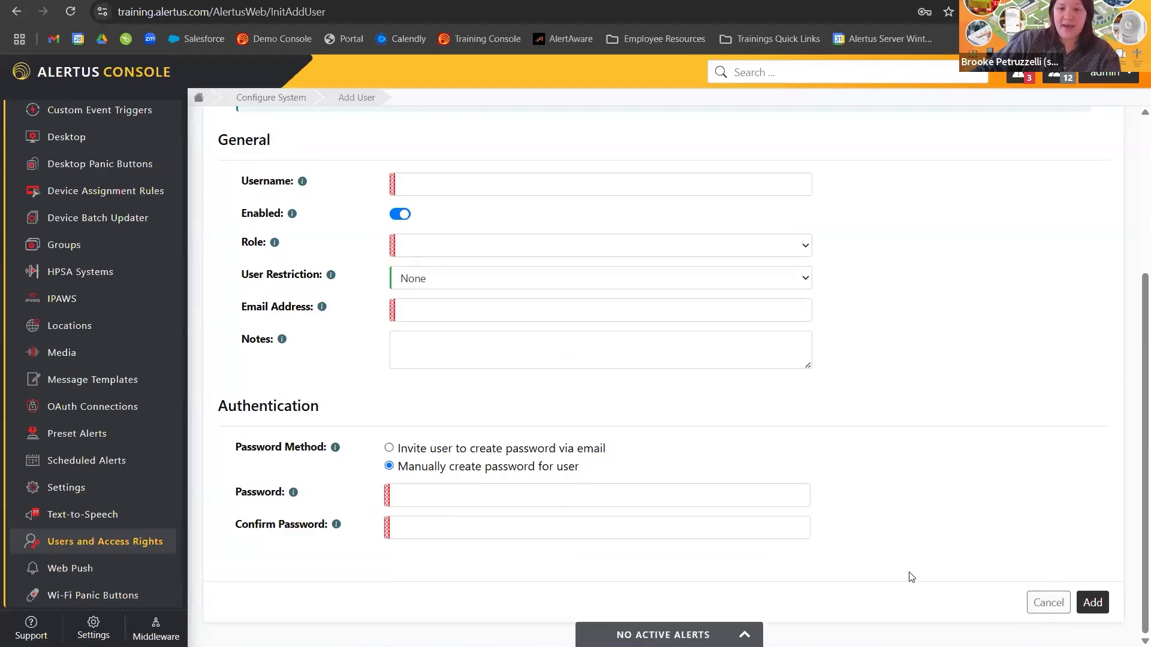
{"action": "left_click", "coordinate": [1036, 605]}
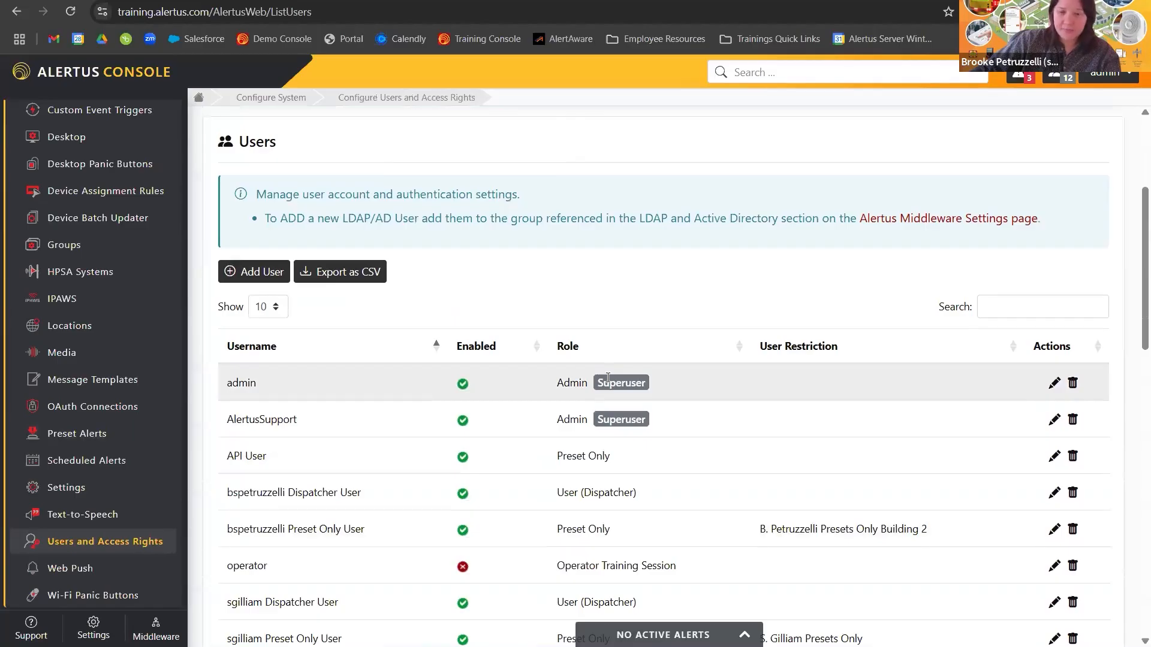
Step: Review the Users table and the User Roles and User Restrictions sections of the access rights configuration
{"action": "scroll", "coordinate": [608, 378], "scroll_direction": "down", "scroll_amount": 2}
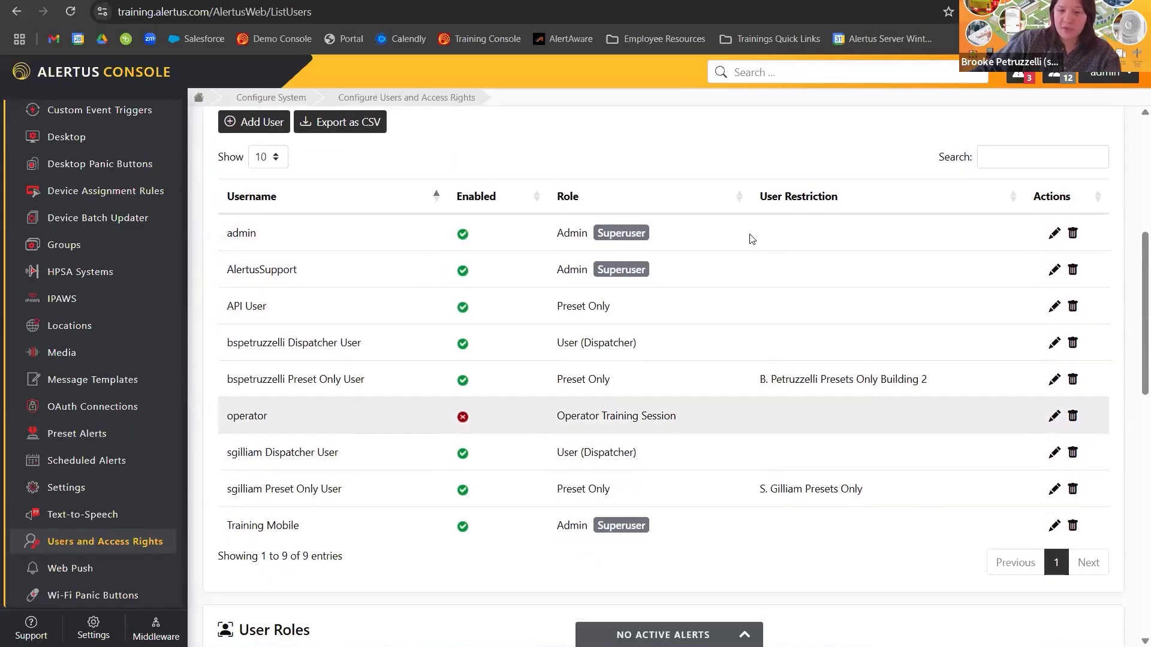
{"action": "scroll", "coordinate": [566, 303], "scroll_direction": "down", "scroll_amount": 2}
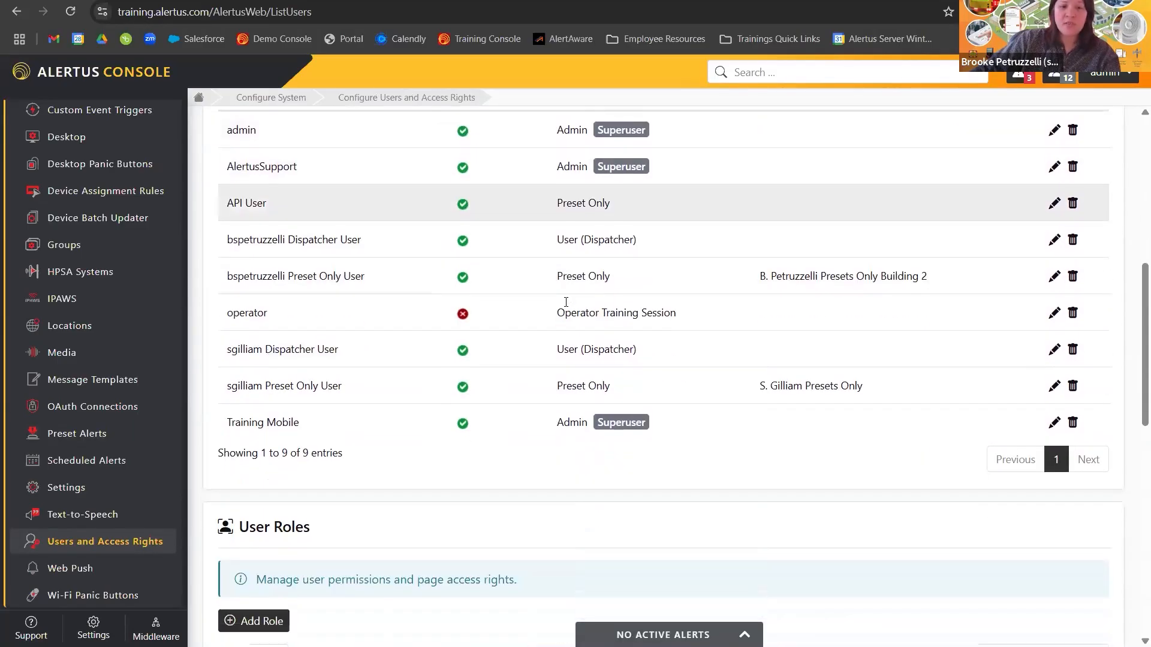
{"action": "scroll", "coordinate": [452, 351], "scroll_direction": "down", "scroll_amount": 3}
{"action": "scroll", "coordinate": [420, 387], "scroll_direction": "down", "scroll_amount": 3}
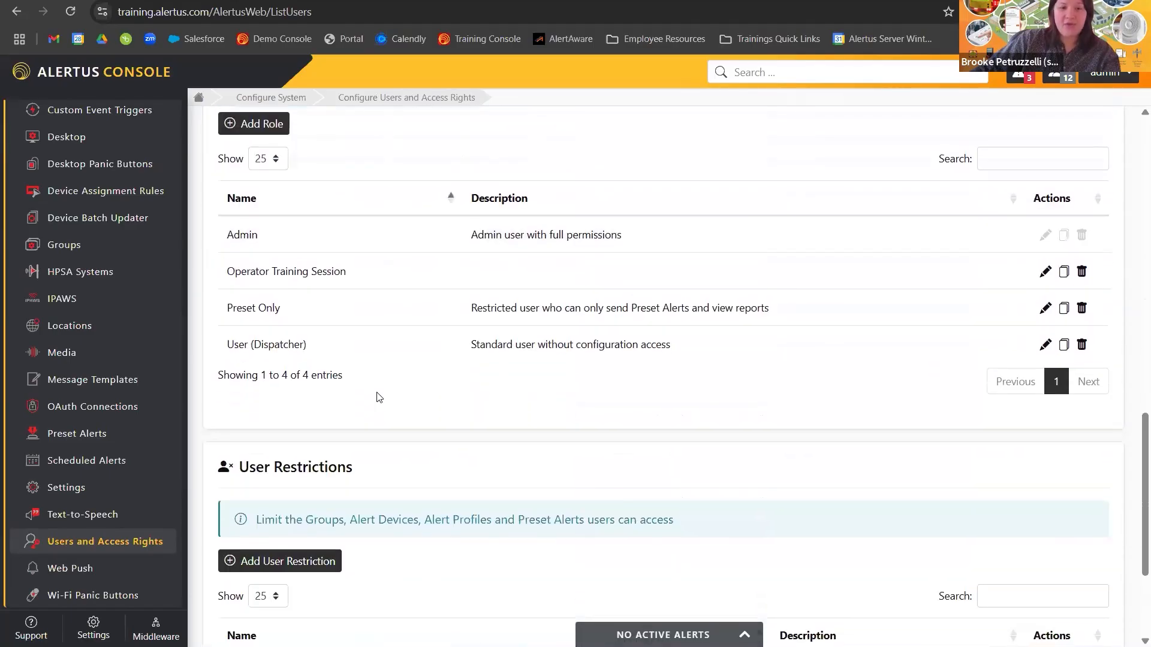
{"action": "scroll", "coordinate": [426, 424], "scroll_direction": "down", "scroll_amount": 2}
{"action": "scroll", "coordinate": [428, 423], "scroll_direction": "up", "scroll_amount": 5}
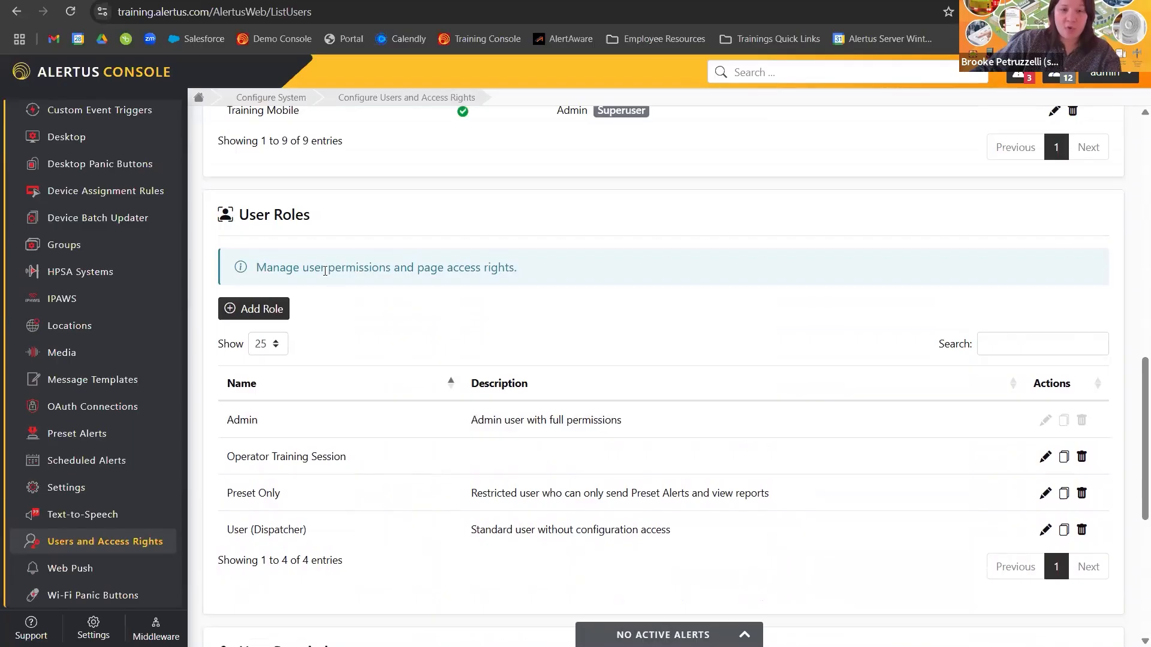
{"action": "scroll", "coordinate": [134, 342], "scroll_direction": "up", "scroll_amount": 5}
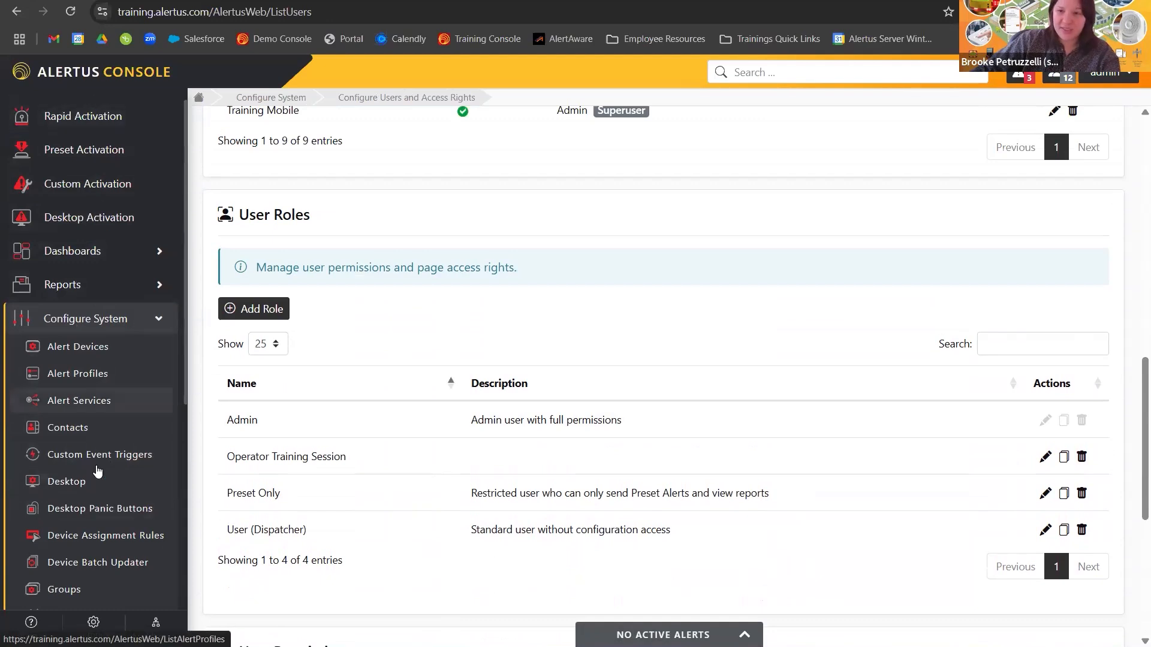
Step: Open the Preset Only user role for editing and examine its General Settings, including the Home Page Layout description
{"action": "scroll", "coordinate": [259, 359], "scroll_direction": "down", "scroll_amount": 1}
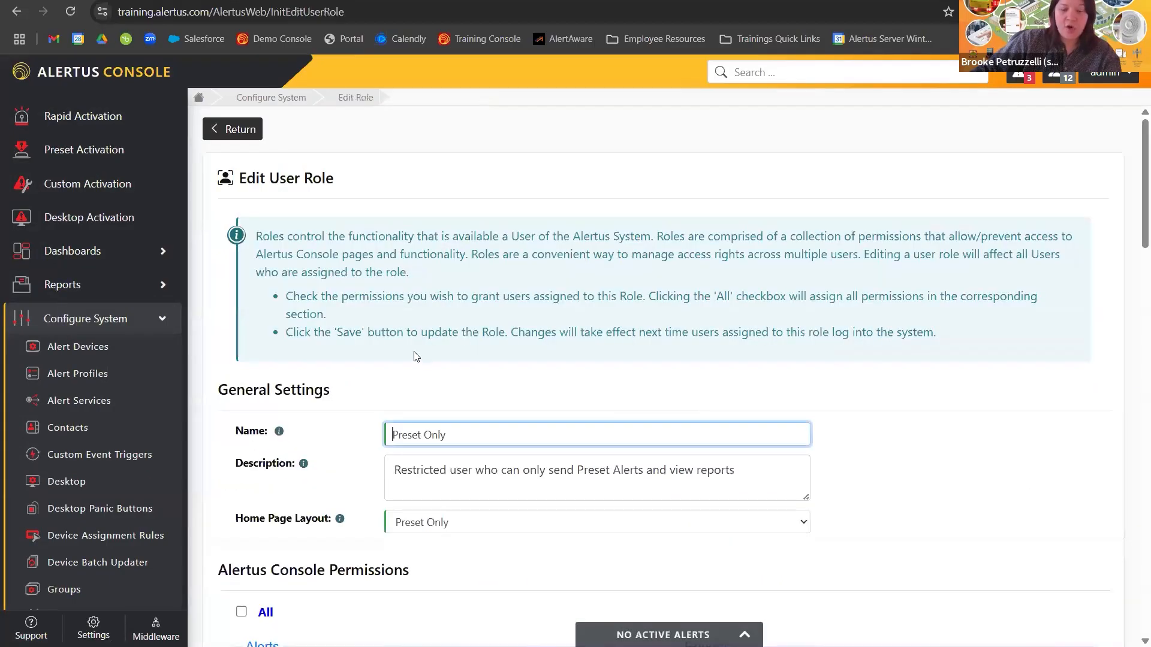
{"action": "scroll", "coordinate": [419, 363], "scroll_direction": "down", "scroll_amount": 1}
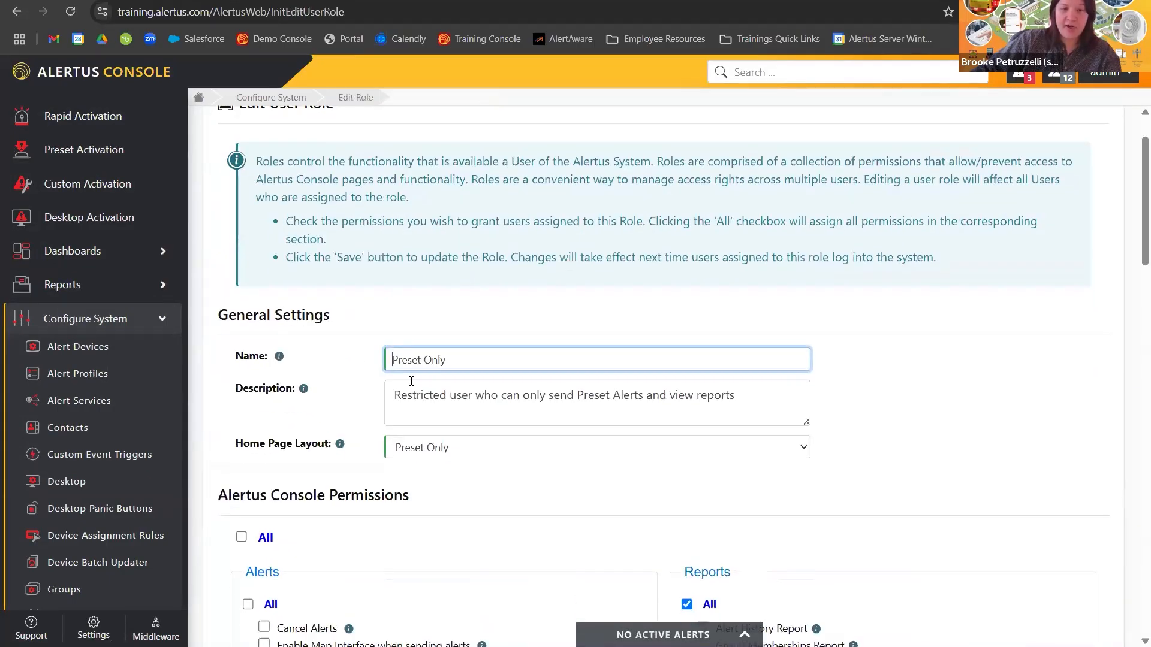
{"action": "triple_click", "coordinate": [429, 360]}
{"action": "left_click", "coordinate": [354, 362]}
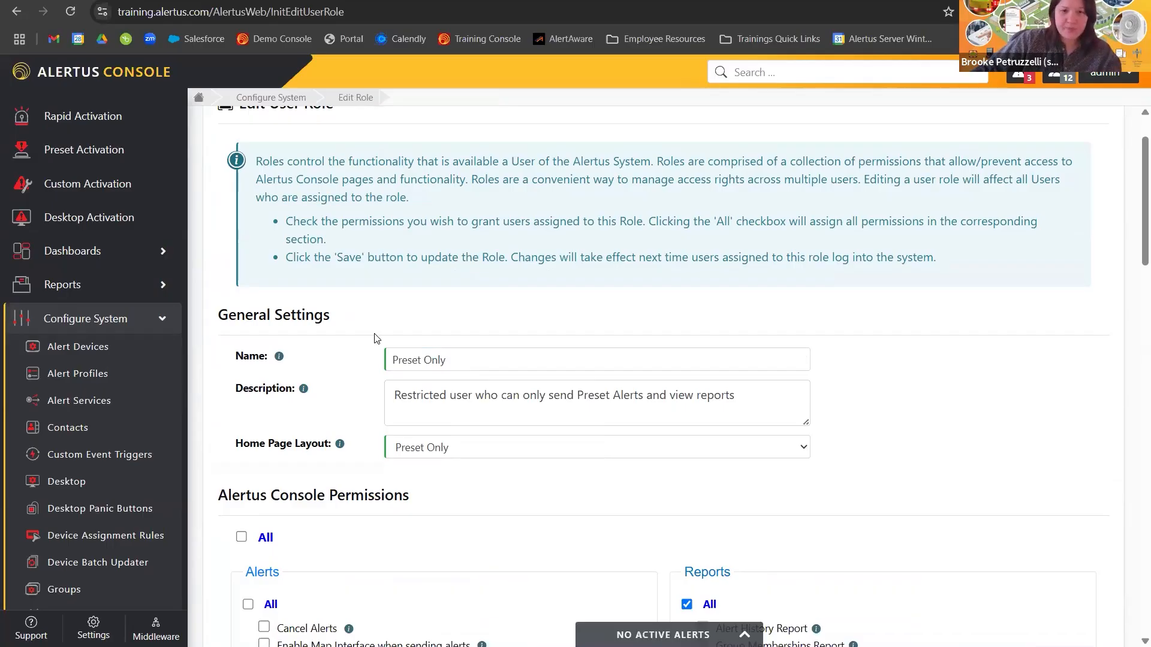
{"action": "scroll", "coordinate": [377, 339], "scroll_direction": "down", "scroll_amount": 1}
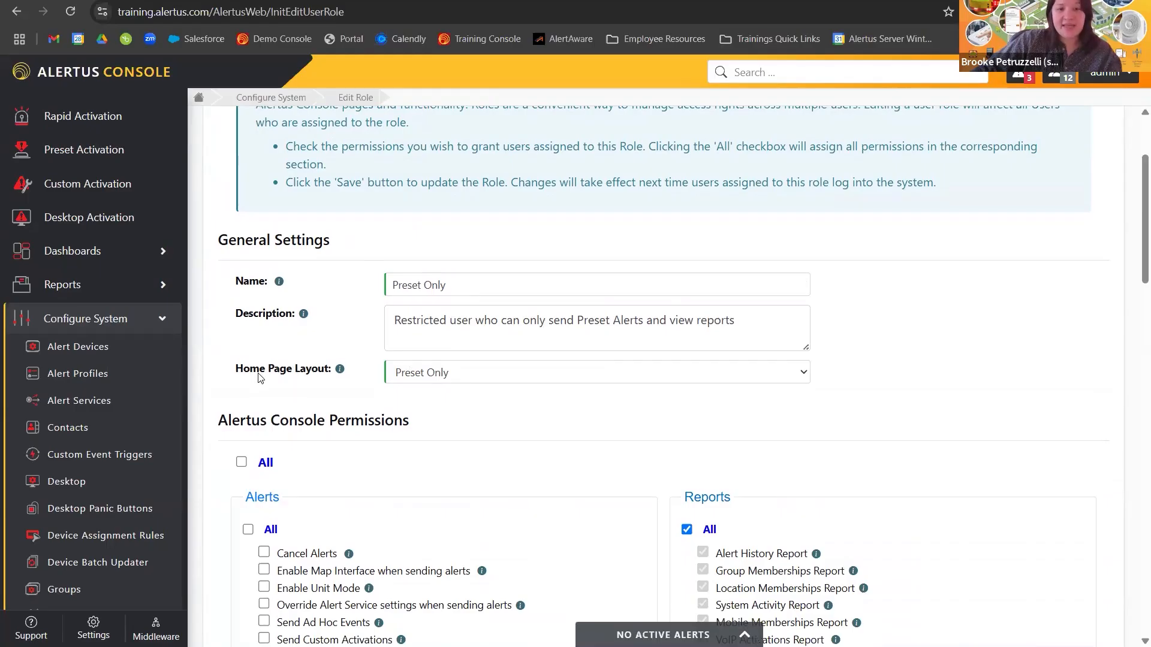
{"action": "mouse_move", "coordinate": [341, 370]}
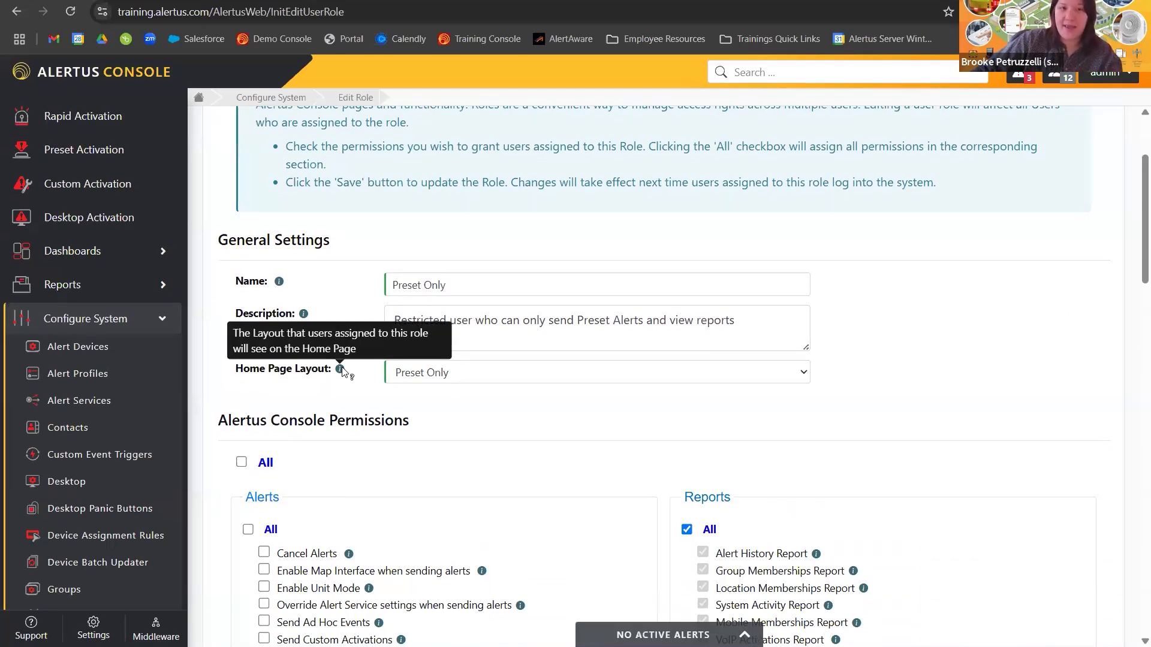
Step: Return to the home page, open its management options and look through the Activation, Reports and Other widget categories
{"action": "left_click", "coordinate": [118, 73]}
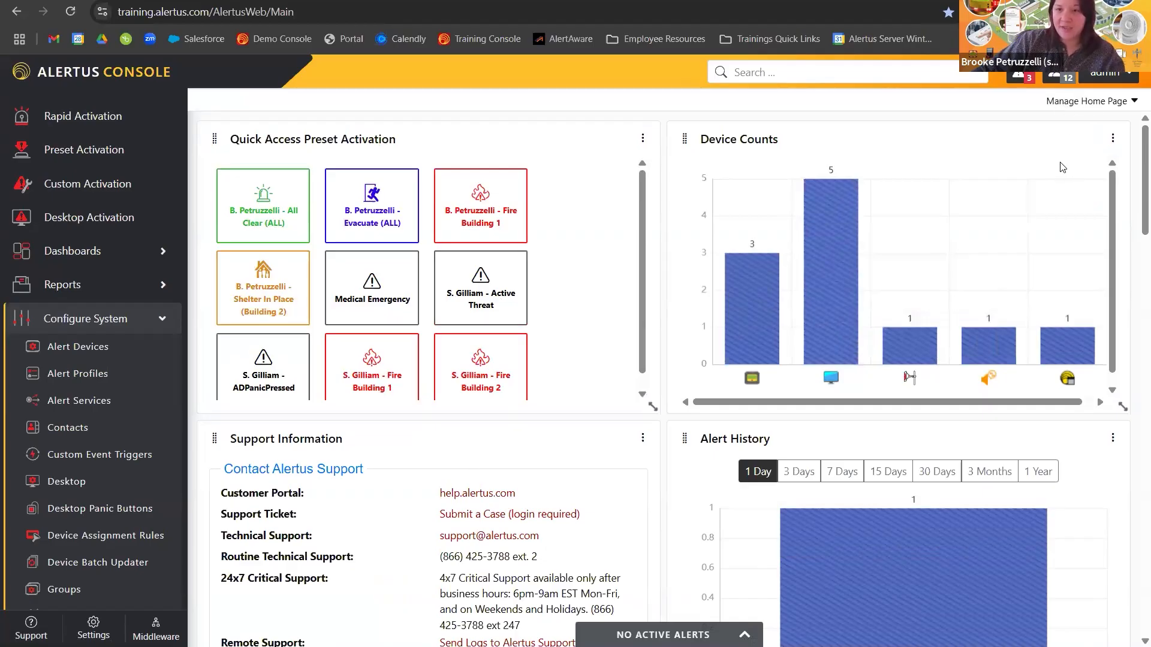
{"action": "left_click", "coordinate": [1076, 103]}
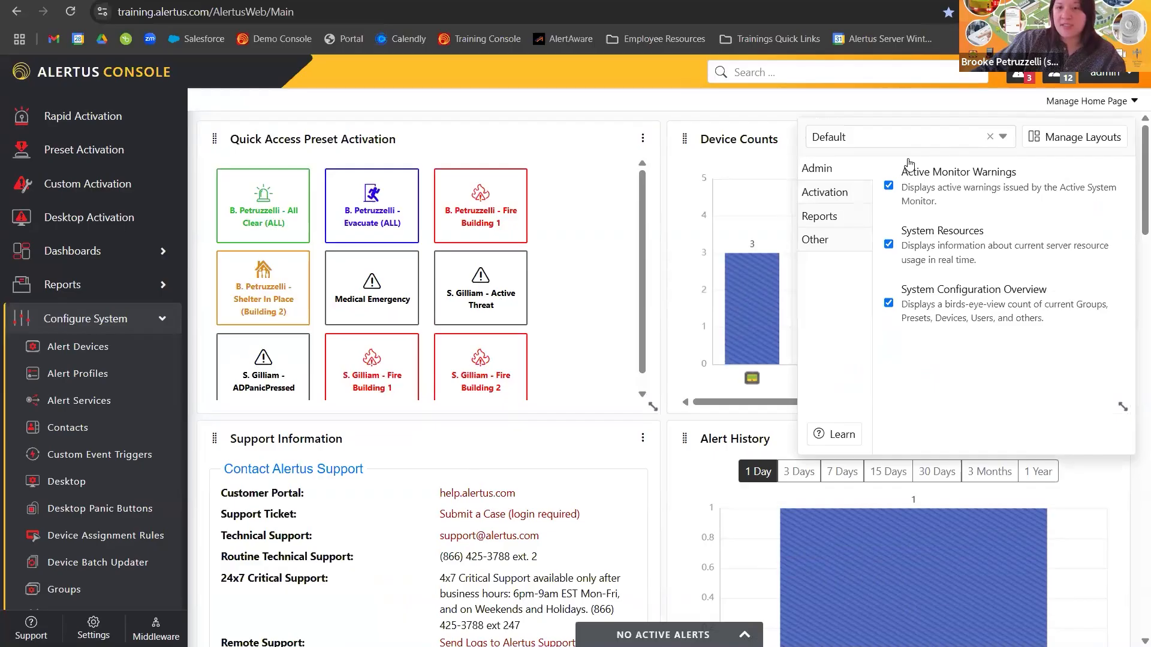
{"action": "left_click", "coordinate": [848, 193]}
{"action": "left_click", "coordinate": [848, 218]}
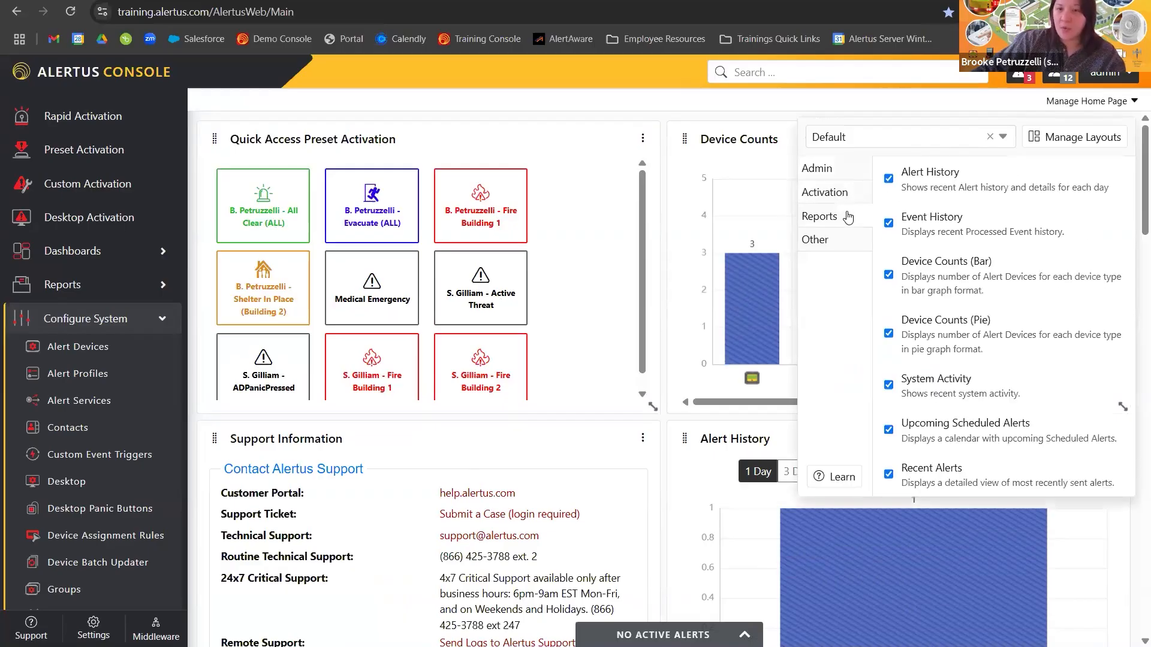
{"action": "left_click", "coordinate": [850, 187]}
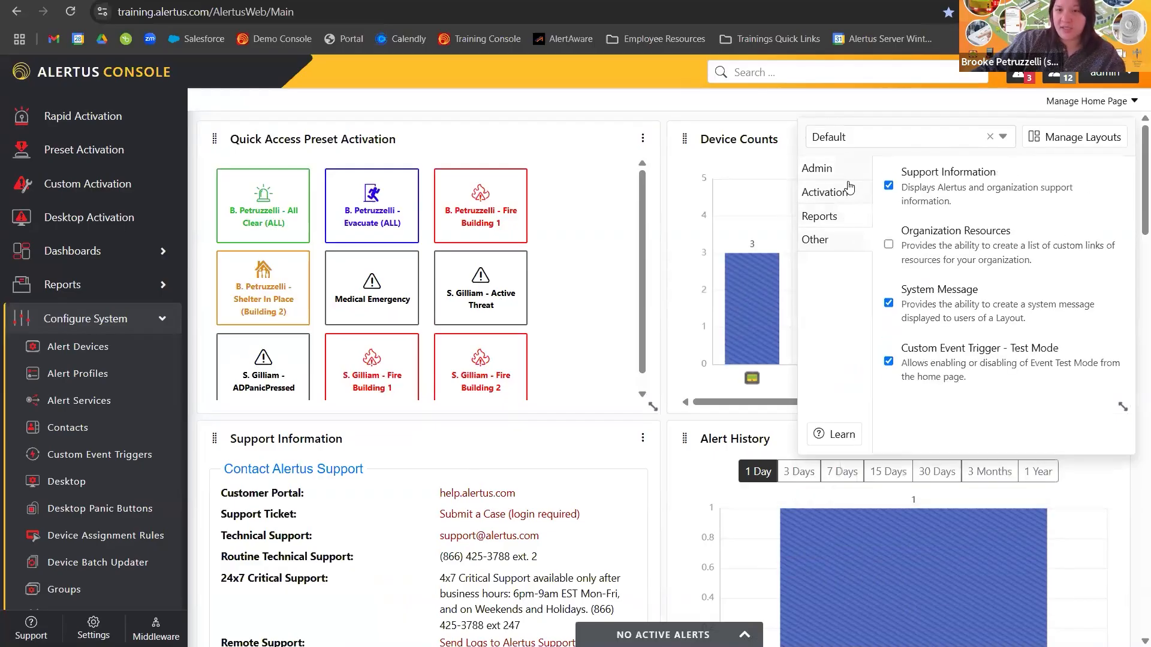
Step: Preview the Administrator home page layout, and switch the home page to the Preset Only layout
{"action": "left_click", "coordinate": [1004, 137]}
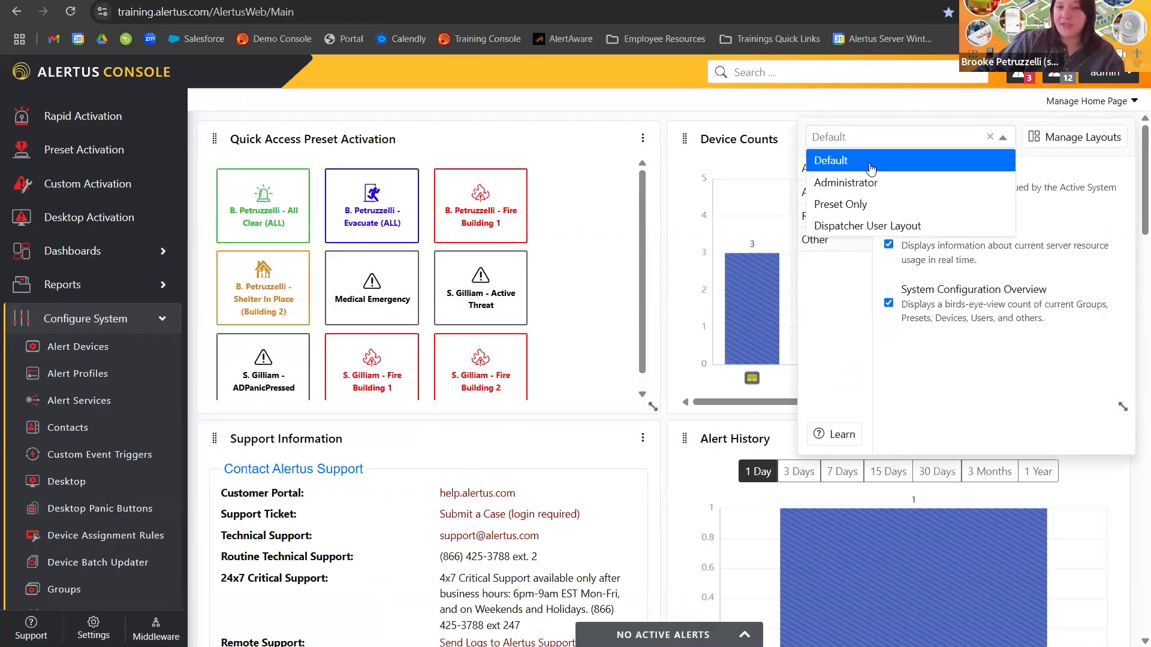
{"action": "left_click", "coordinate": [865, 182]}
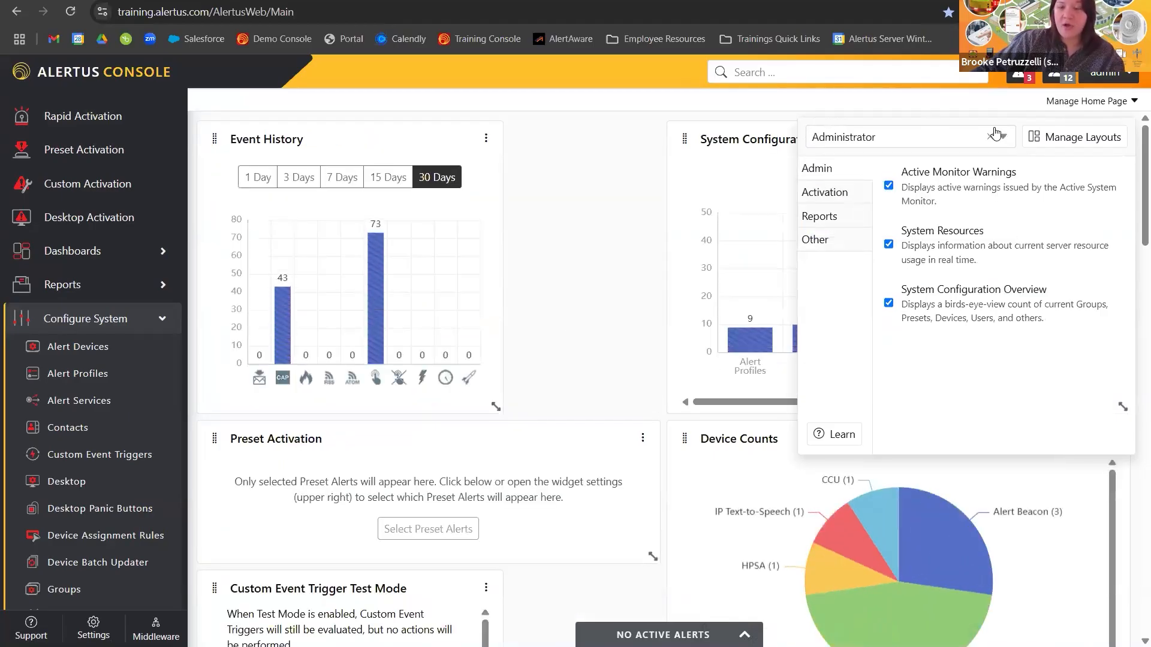
{"action": "left_click", "coordinate": [1004, 136]}
{"action": "left_click", "coordinate": [876, 200]}
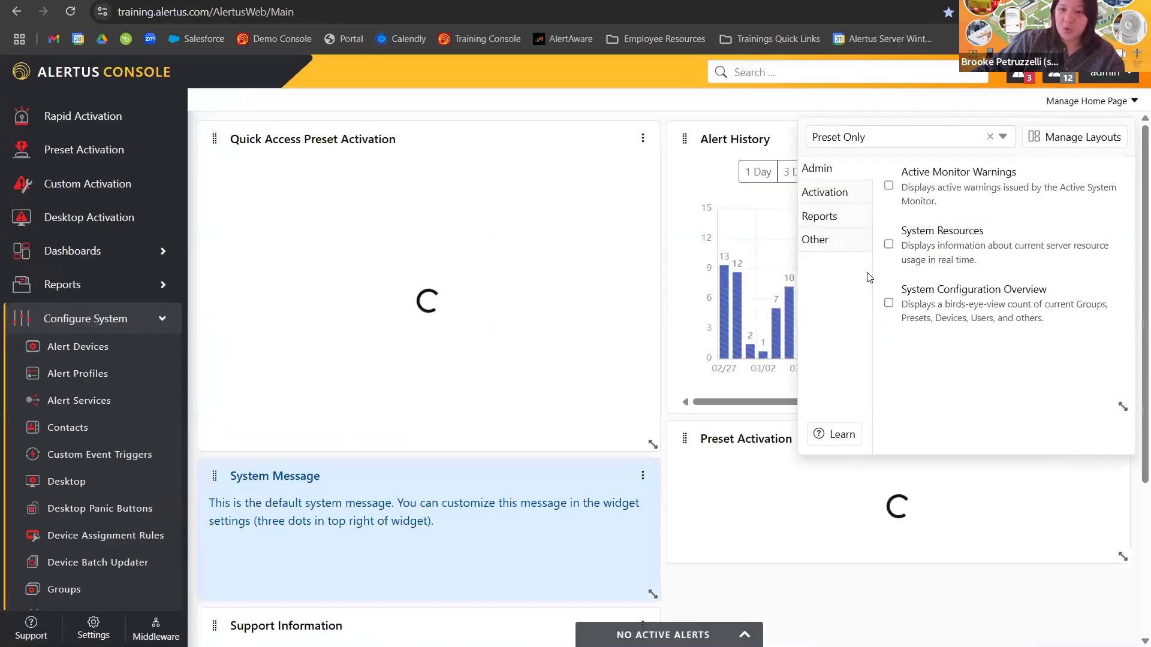
Step: Inspect the Preset Only layout's user role assignment without changing it, and look over the layout's widgets
{"action": "left_click", "coordinate": [1059, 146]}
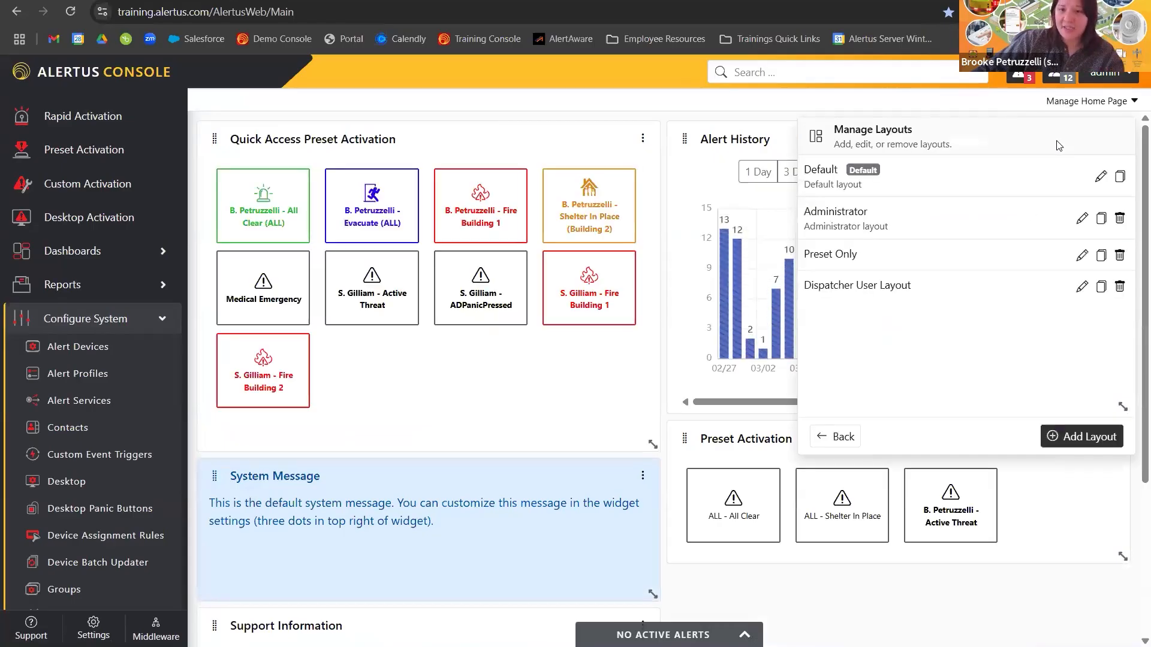
{"action": "left_click", "coordinate": [1082, 255]}
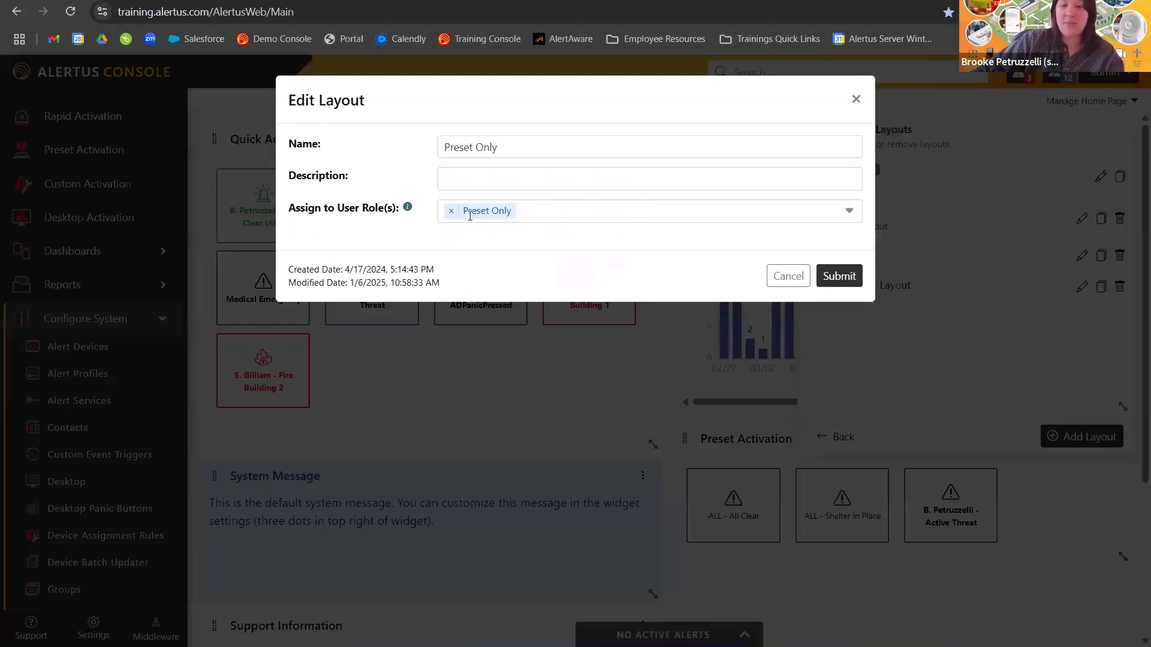
{"action": "left_click", "coordinate": [791, 277]}
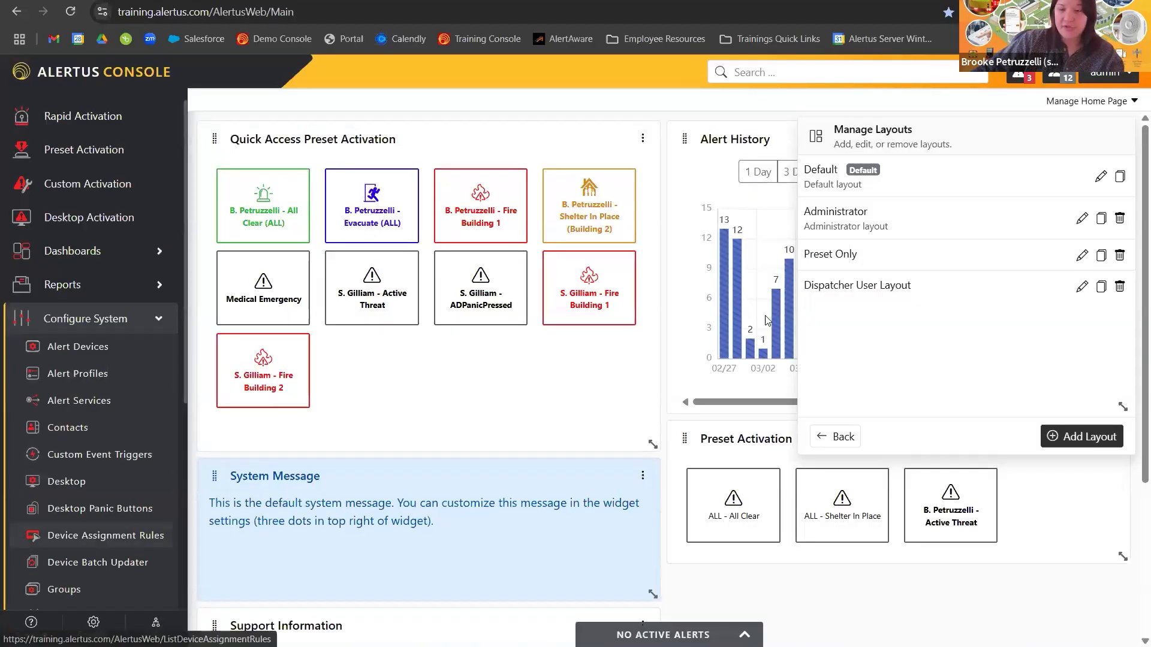
{"action": "left_click", "coordinate": [834, 438]}
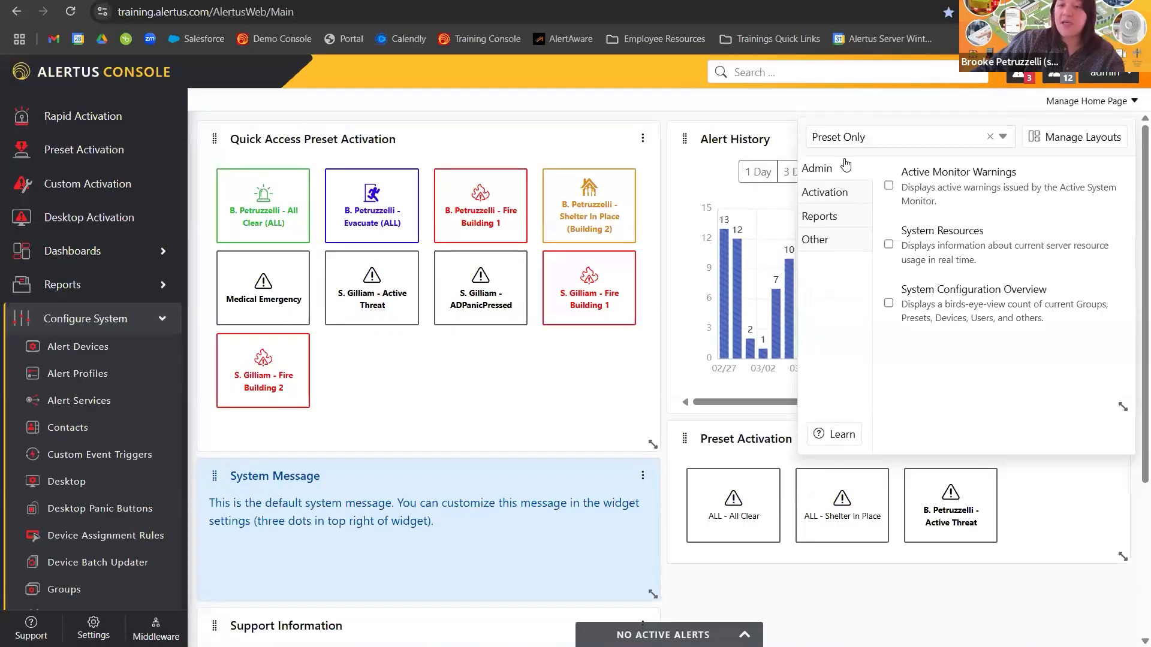
{"action": "scroll", "coordinate": [573, 423], "scroll_direction": "down", "scroll_amount": 4}
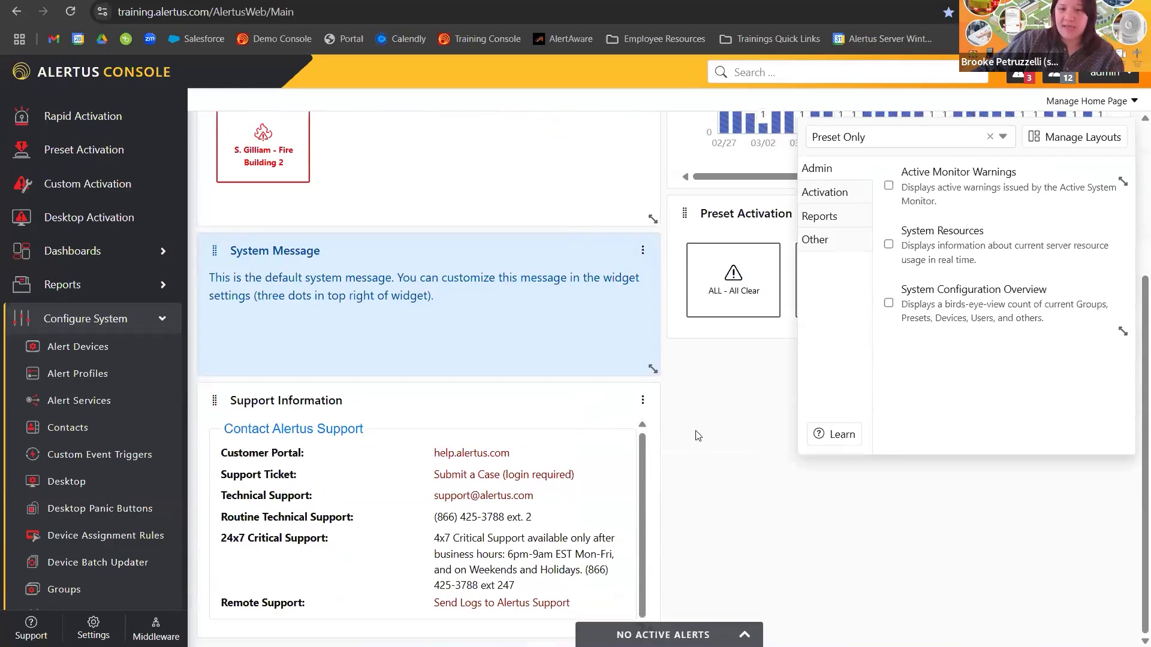
{"action": "scroll", "coordinate": [697, 436], "scroll_direction": "up", "scroll_amount": 4}
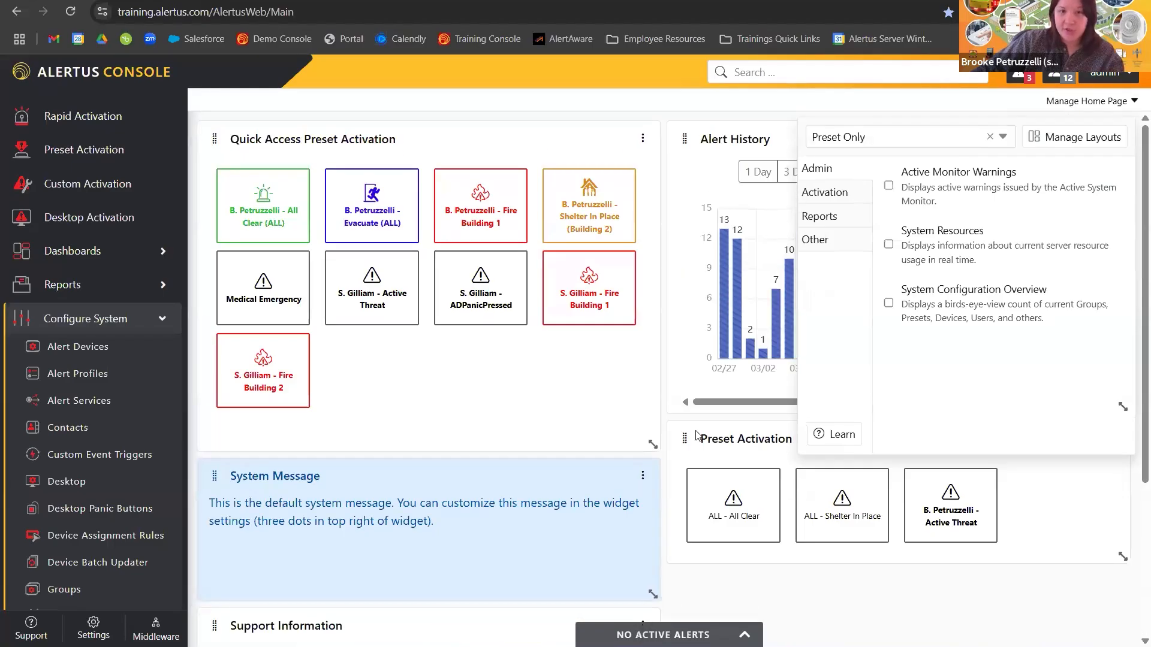
Step: Display the Administrator layout on the home page and look over all of its widgets
{"action": "left_click", "coordinate": [896, 144]}
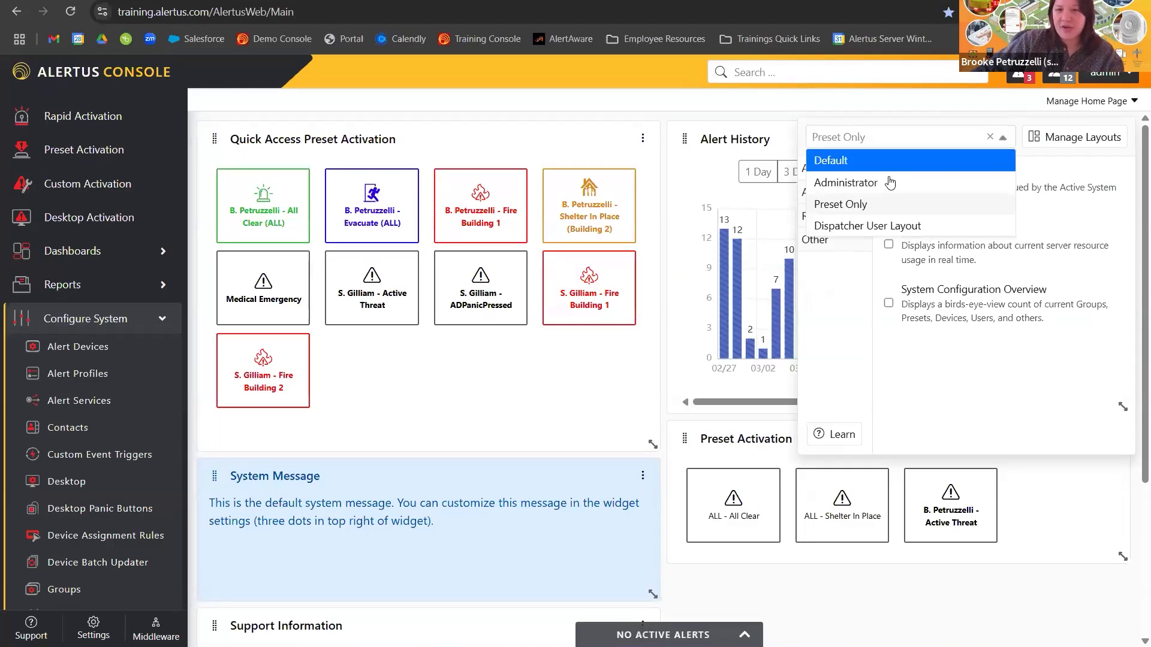
{"action": "left_click", "coordinate": [890, 183]}
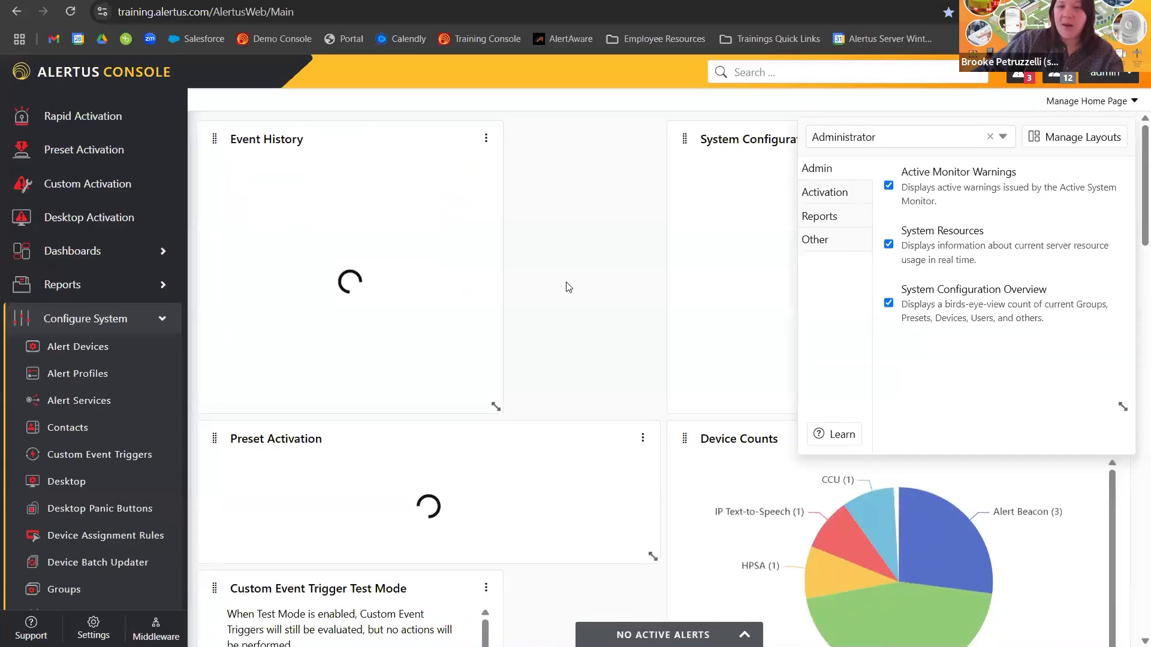
{"action": "scroll", "coordinate": [642, 304], "scroll_direction": "down", "scroll_amount": 4}
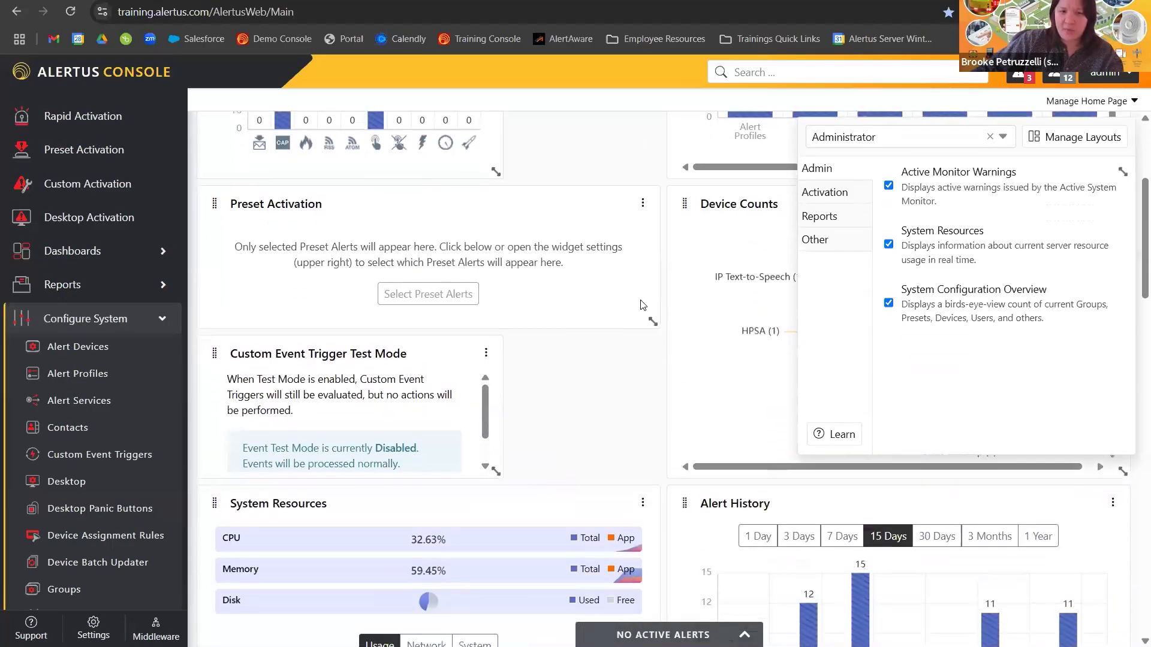
{"action": "scroll", "coordinate": [643, 304], "scroll_direction": "down", "scroll_amount": 6}
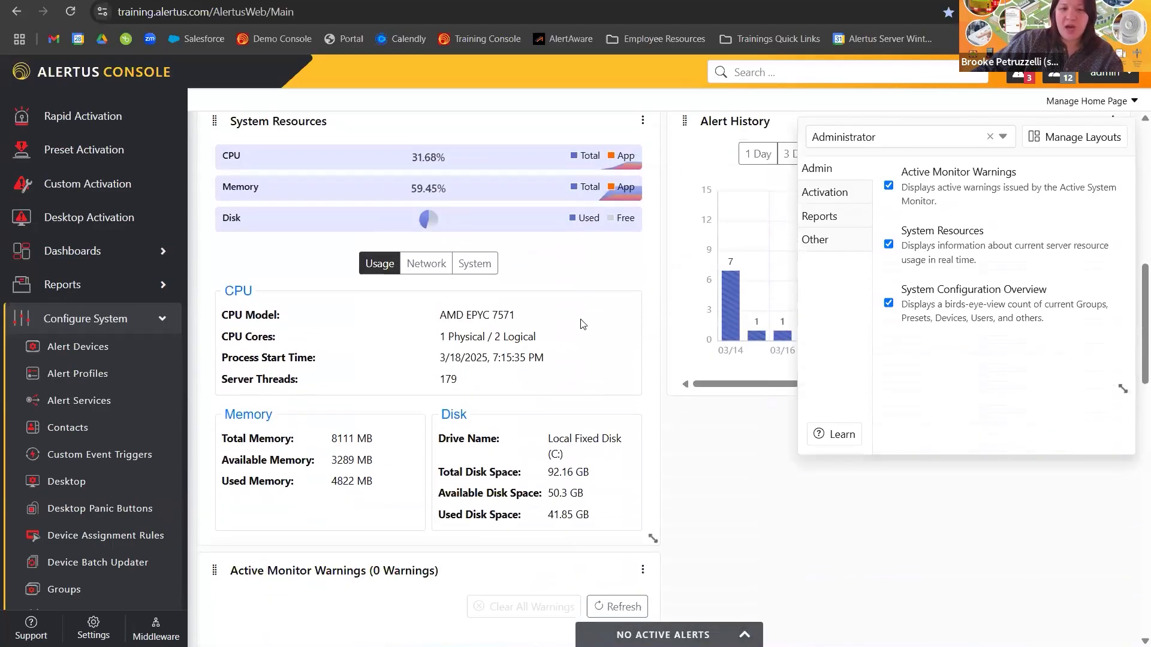
{"action": "scroll", "coordinate": [584, 325], "scroll_direction": "down", "scroll_amount": 13}
{"action": "scroll", "coordinate": [482, 478], "scroll_direction": "down", "scroll_amount": 4}
{"action": "scroll", "coordinate": [594, 326], "scroll_direction": "up", "scroll_amount": 12}
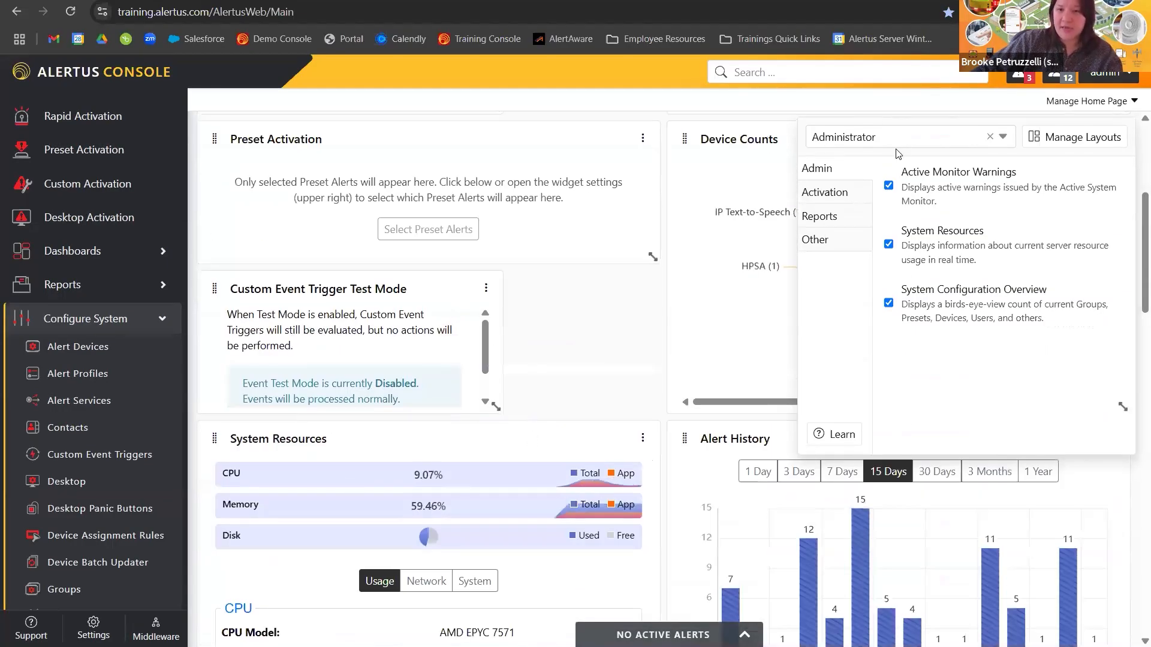
Step: Switch the home page from the Administrator layout back to Preset Only and view its preset activation widgets
{"action": "left_click", "coordinate": [1000, 138]}
{"action": "left_click", "coordinate": [902, 201]}
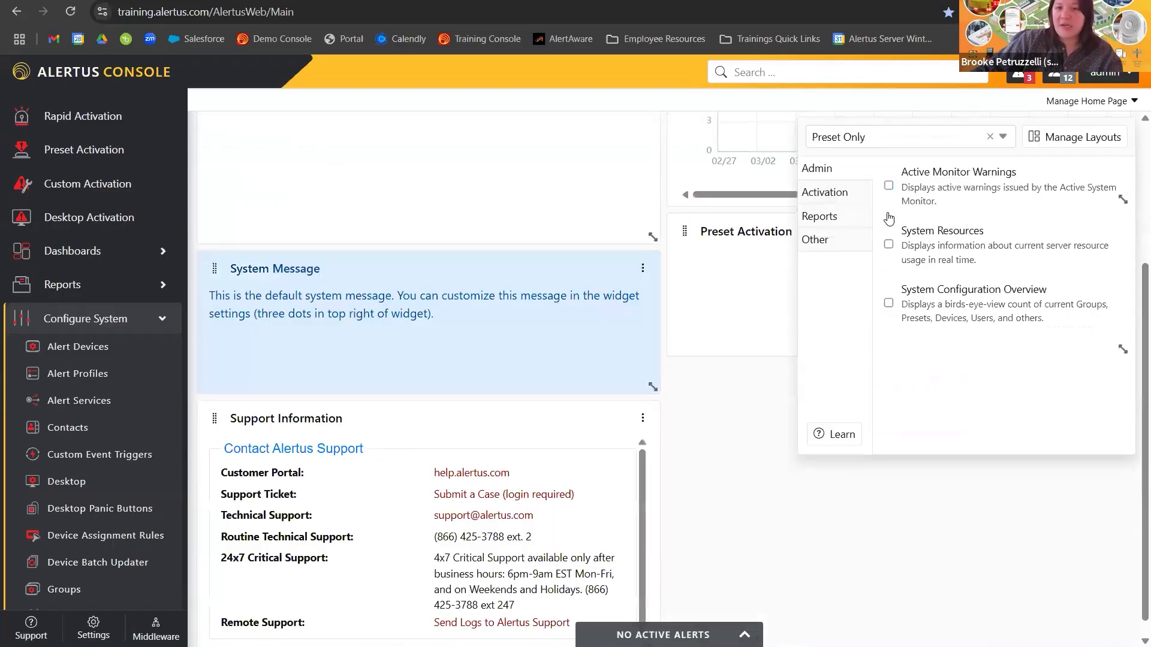
{"action": "scroll", "coordinate": [509, 308], "scroll_direction": "up", "scroll_amount": 4}
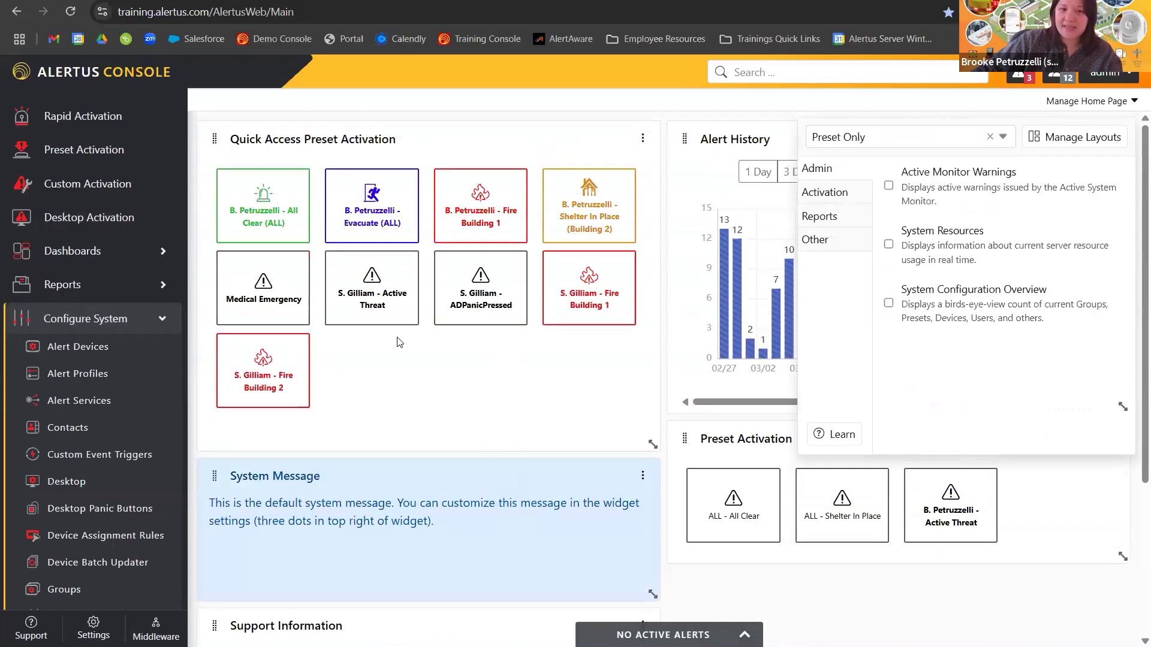
Step: Look over all widgets of the Preset Only home page layout, and close the home page layout manager
{"action": "scroll", "coordinate": [400, 342], "scroll_direction": "down", "scroll_amount": 3}
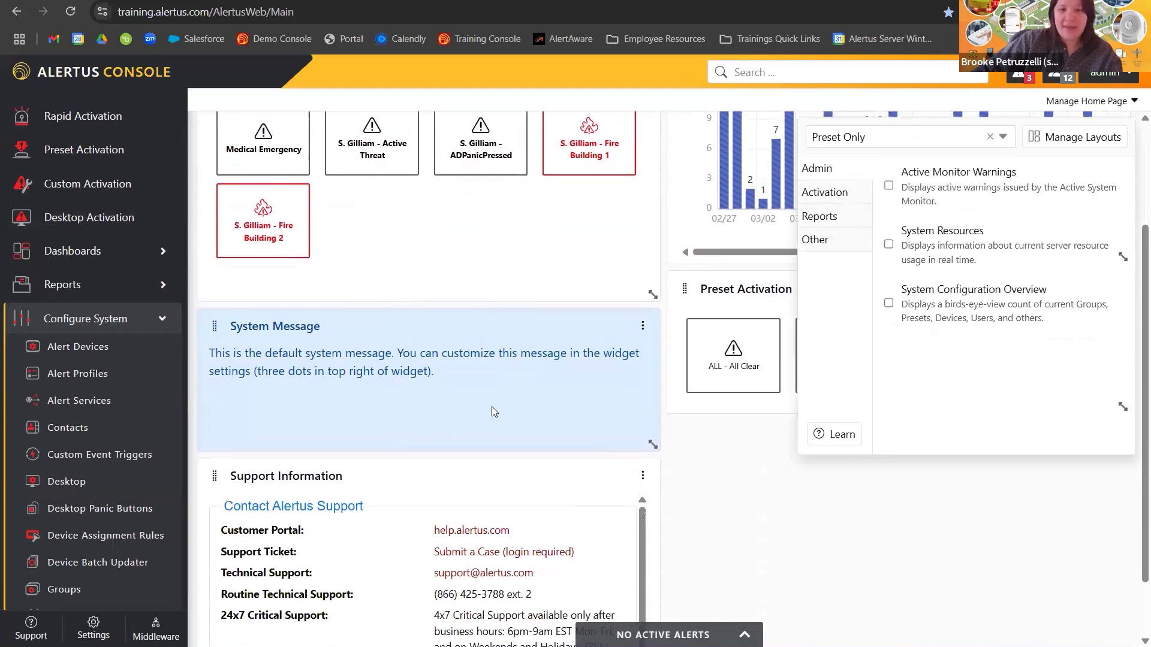
{"action": "scroll", "coordinate": [491, 408], "scroll_direction": "down", "scroll_amount": 2}
{"action": "scroll", "coordinate": [587, 458], "scroll_direction": "up", "scroll_amount": 4}
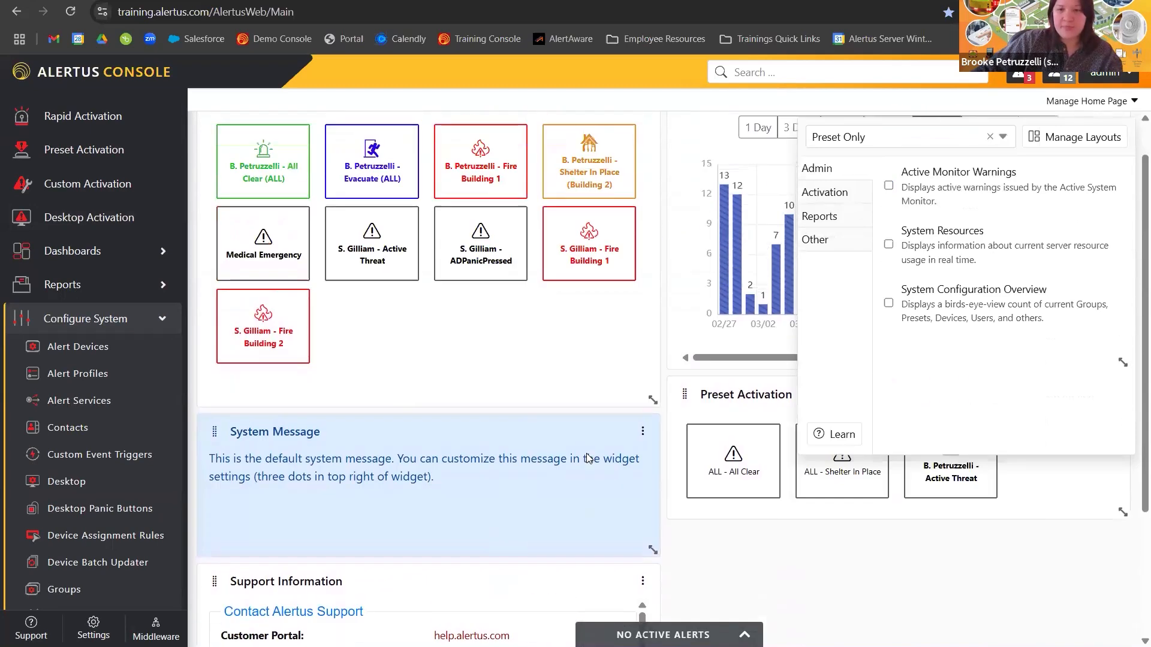
{"action": "scroll", "coordinate": [588, 459], "scroll_direction": "up", "scroll_amount": 1}
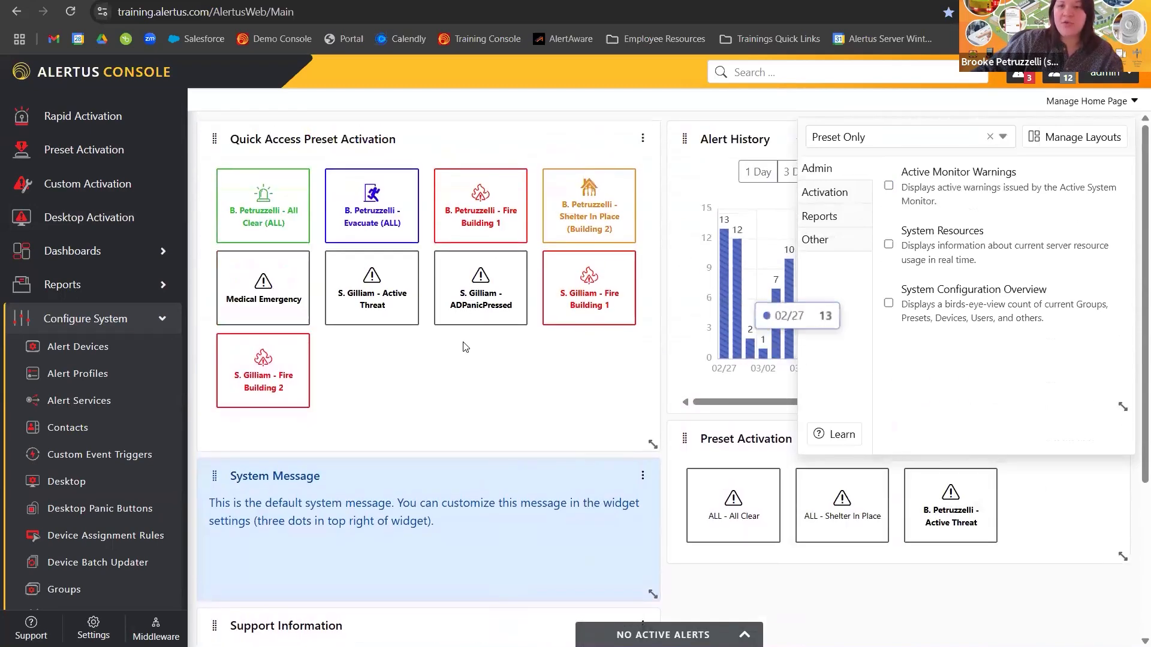
{"action": "left_click", "coordinate": [1107, 102]}
Step: Open the Preset Only user role for editing from the users and access rights configuration
{"action": "scroll", "coordinate": [115, 448], "scroll_direction": "down", "scroll_amount": 5}
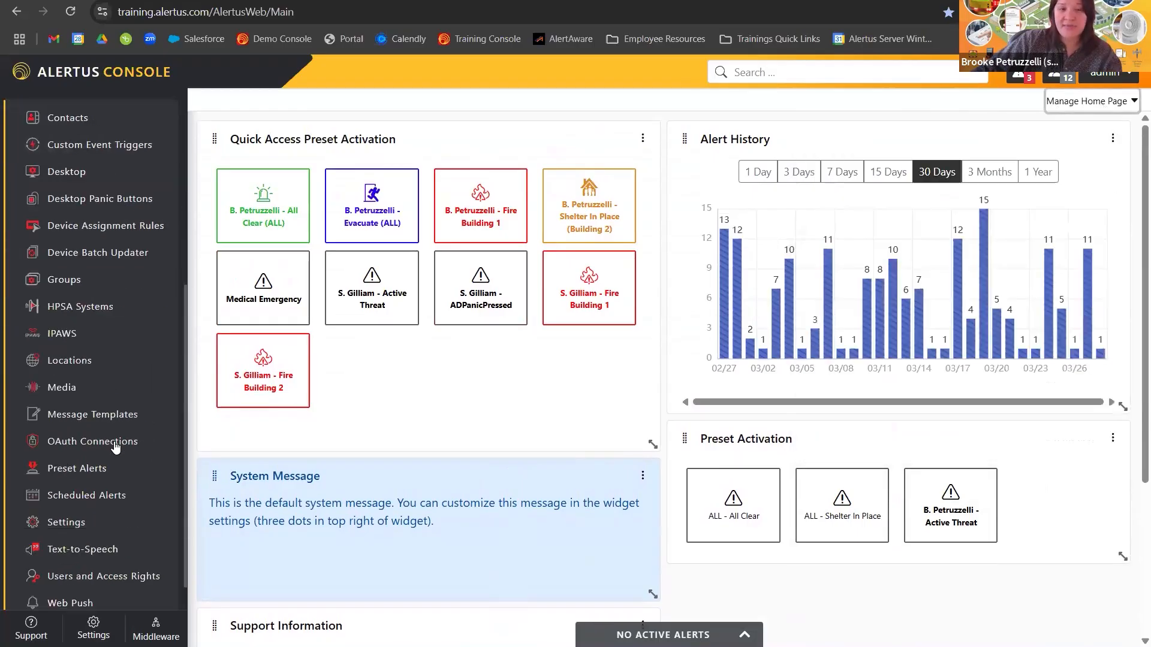
{"action": "scroll", "coordinate": [116, 447], "scroll_direction": "down", "scroll_amount": 1}
{"action": "left_click", "coordinate": [105, 542]}
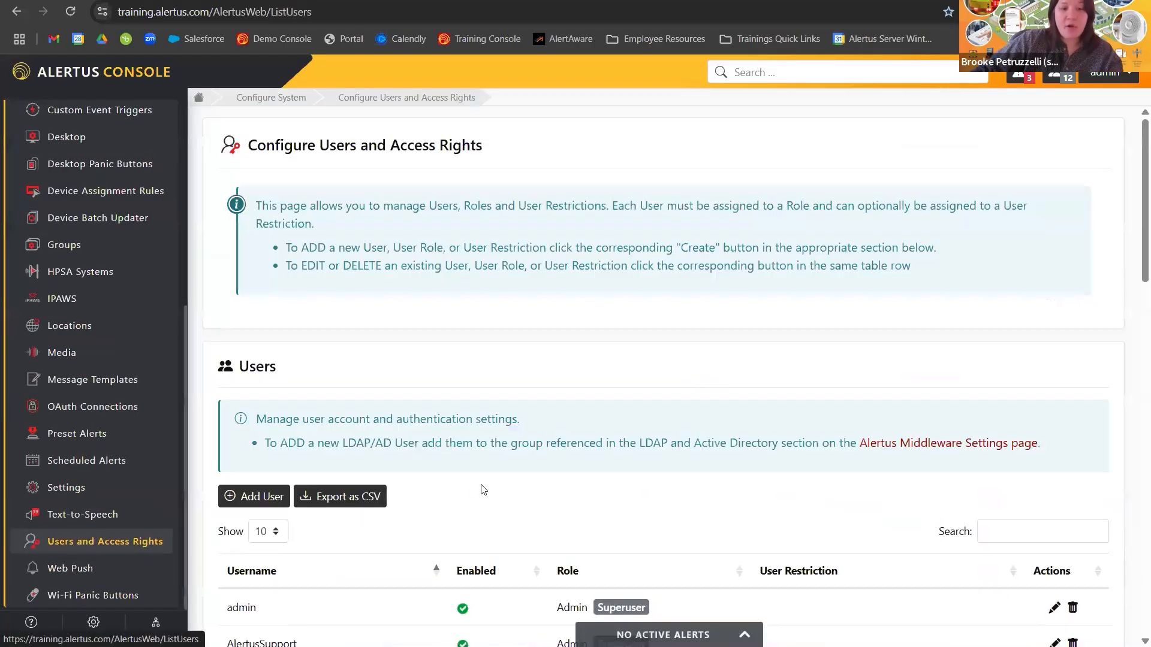
{"action": "scroll", "coordinate": [495, 362], "scroll_direction": "down", "scroll_amount": 1}
{"action": "scroll", "coordinate": [500, 348], "scroll_direction": "down", "scroll_amount": 10}
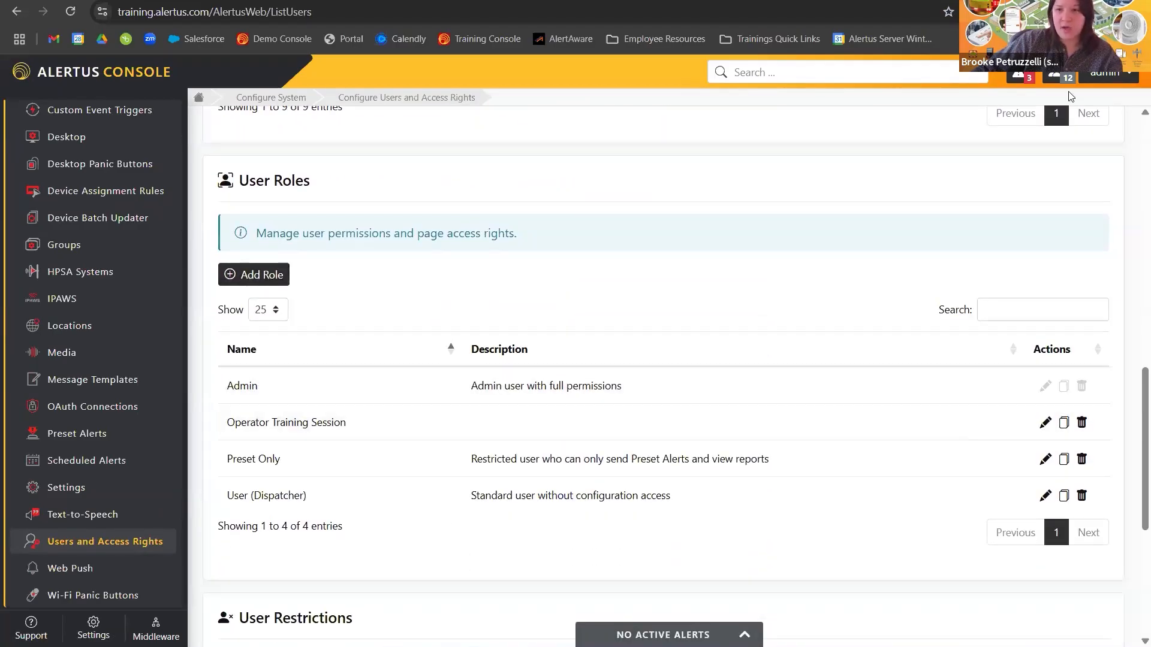
{"action": "left_click", "coordinate": [1045, 459]}
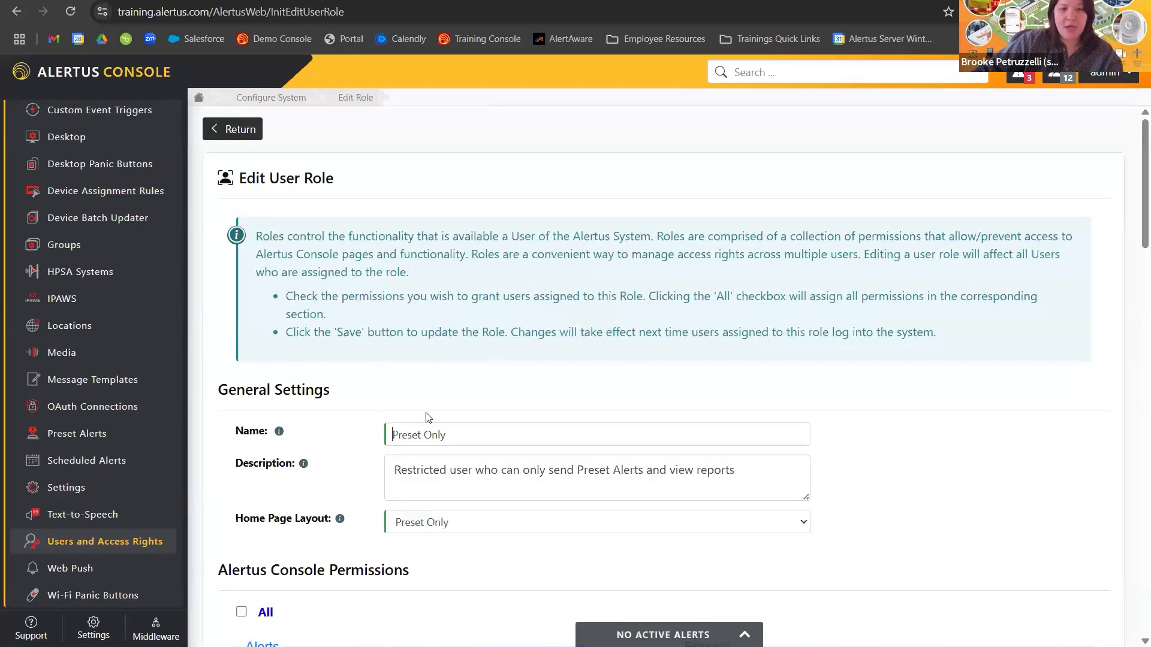
Step: Inspect the Preset Only role's home page layout options without changing them, and review its alert and report permissions
{"action": "scroll", "coordinate": [494, 482], "scroll_direction": "down", "scroll_amount": 1}
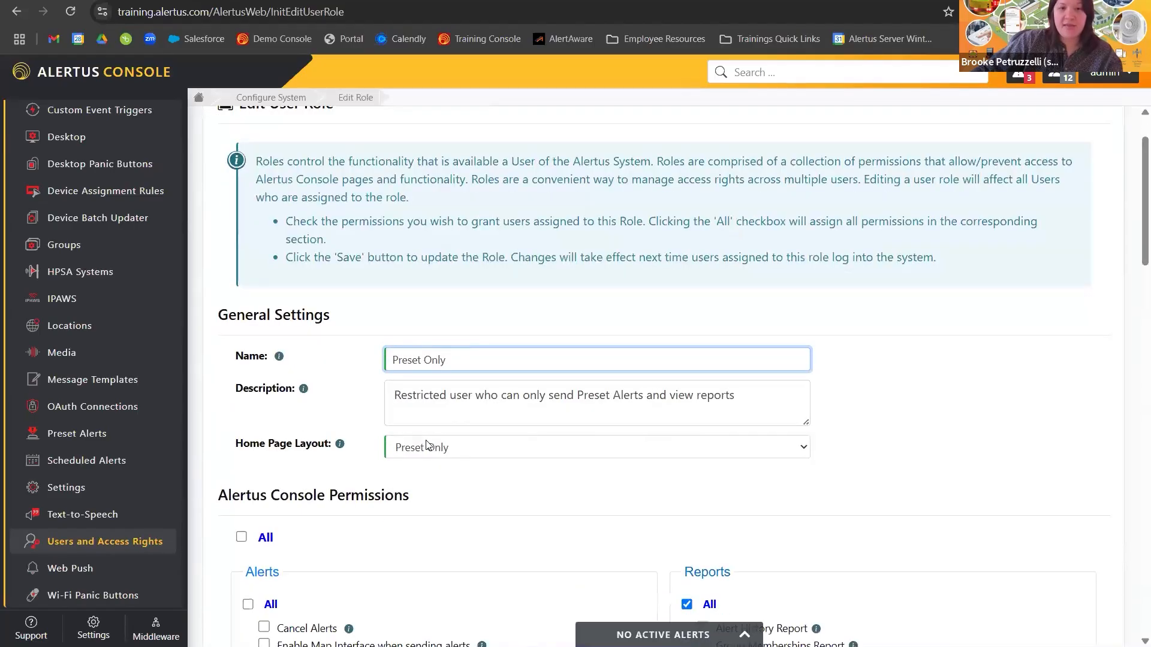
{"action": "left_click", "coordinate": [527, 447]}
{"action": "left_click", "coordinate": [958, 394]}
{"action": "scroll", "coordinate": [956, 360], "scroll_direction": "down", "scroll_amount": 3}
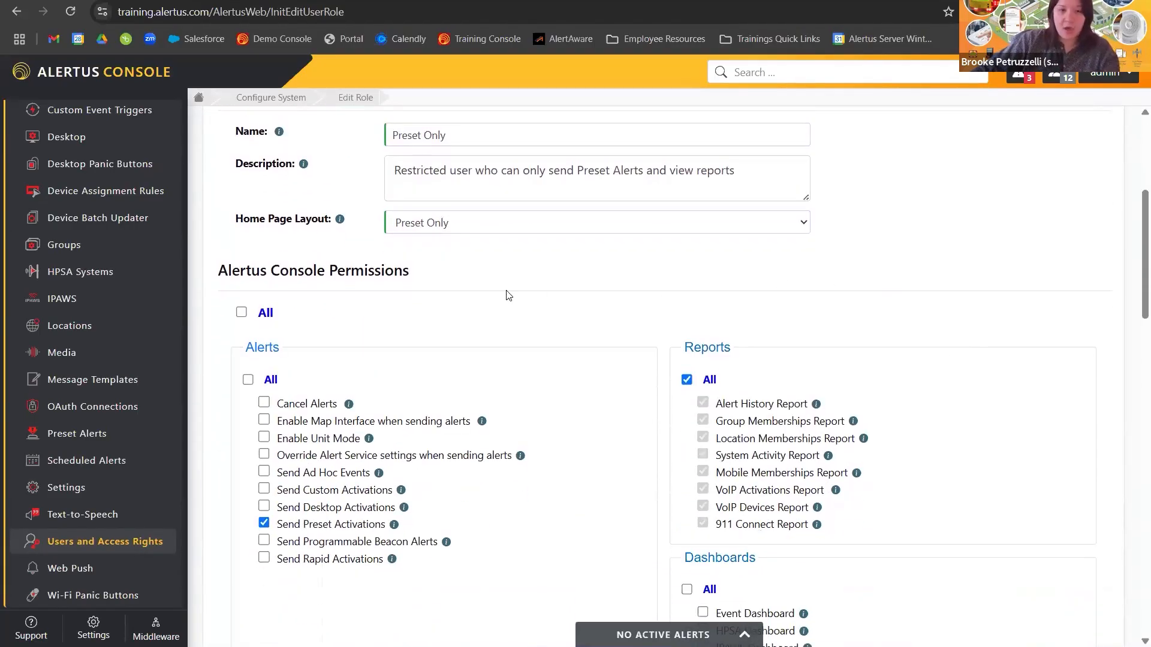
{"action": "scroll", "coordinate": [506, 298], "scroll_direction": "down", "scroll_amount": 1}
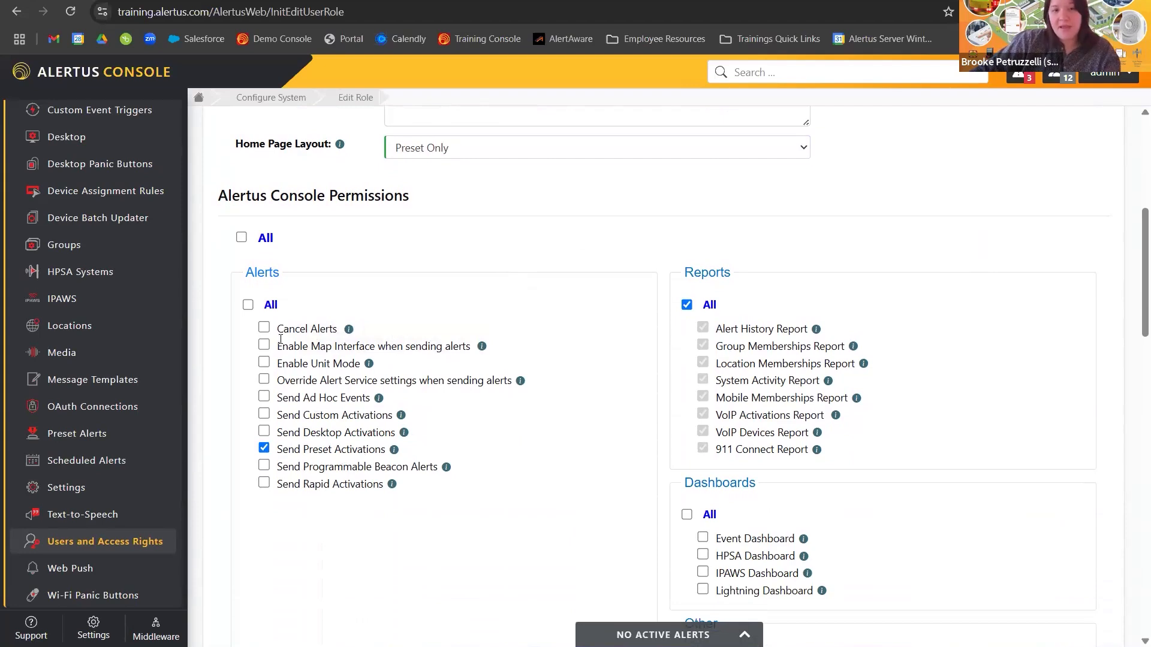
Step: Allow the Preset Only role to cancel alerts, and limit its reports to Alert History Report and Group Memberships Report
{"action": "left_click", "coordinate": [264, 327]}
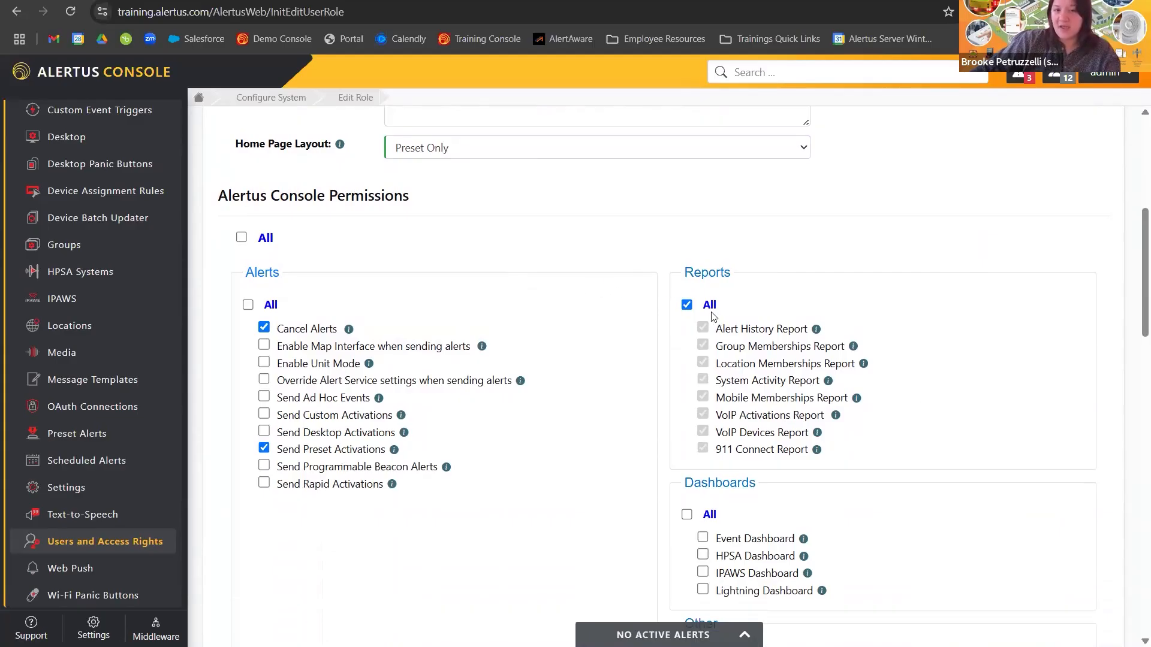
{"action": "left_click", "coordinate": [688, 306]}
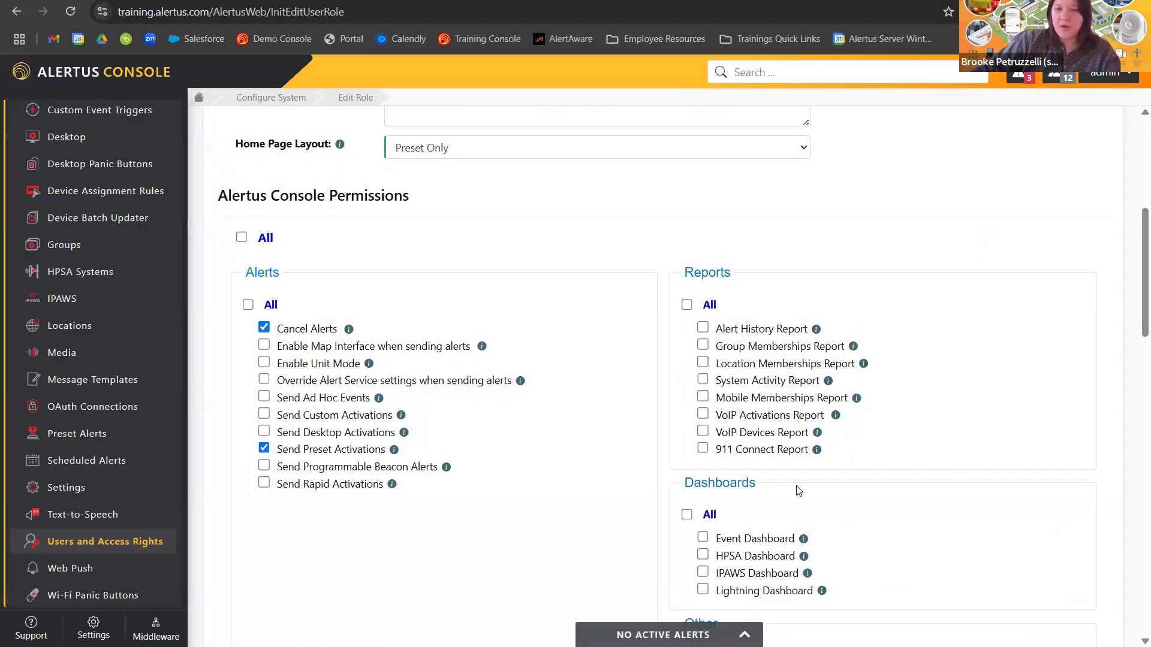
{"action": "left_click", "coordinate": [703, 330]}
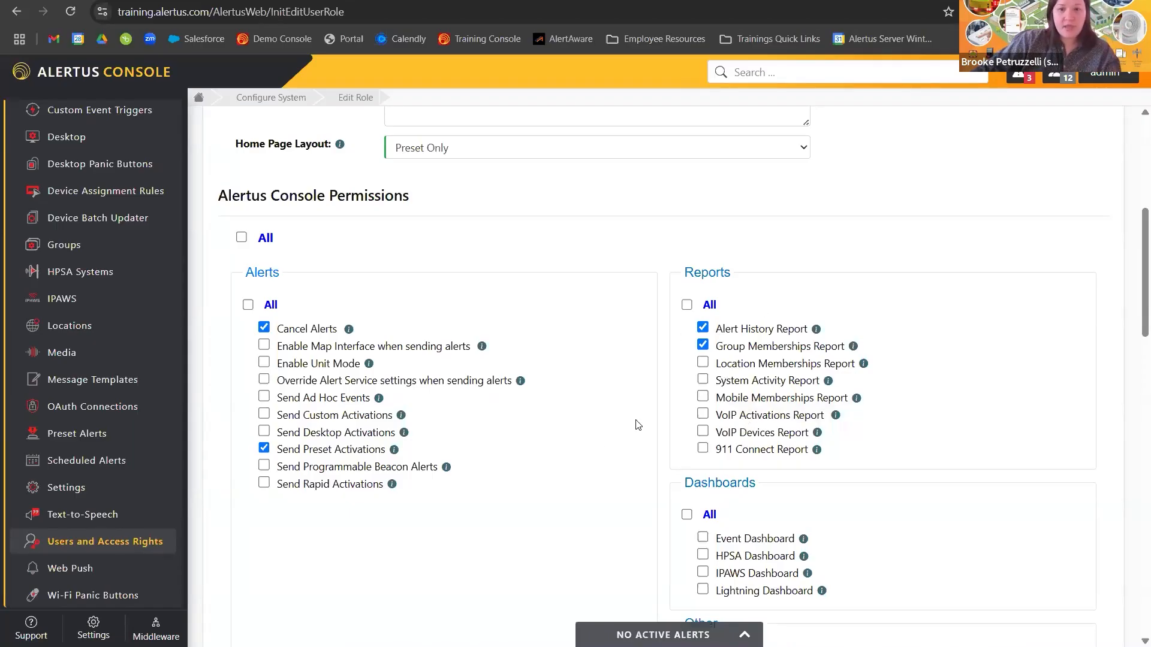
Step: Try granting the role View, Add and Edit configuration permissions for Alert Devices, and clear them again
{"action": "scroll", "coordinate": [682, 409], "scroll_direction": "down", "scroll_amount": 3}
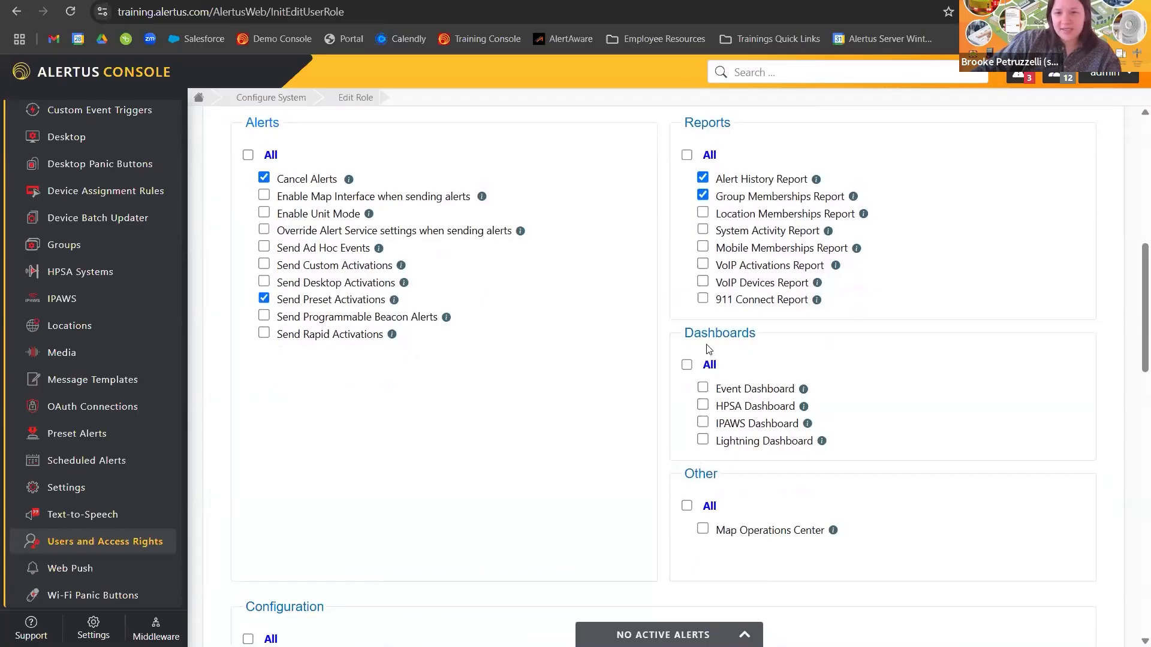
{"action": "scroll", "coordinate": [706, 351], "scroll_direction": "down", "scroll_amount": 3}
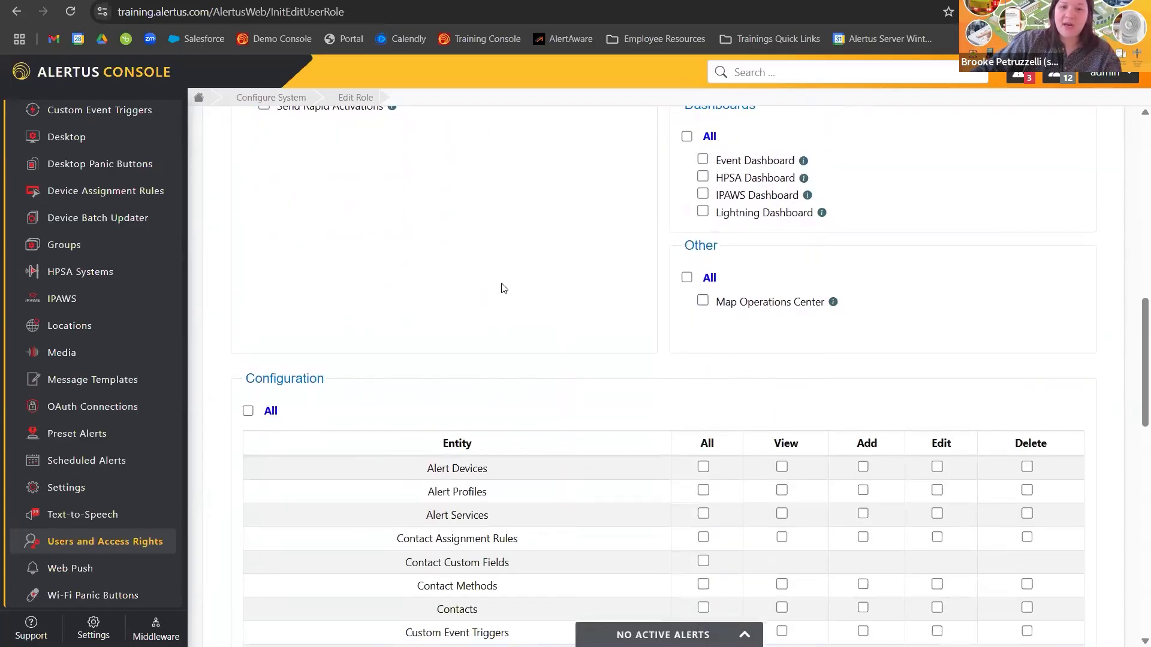
{"action": "scroll", "coordinate": [502, 290], "scroll_direction": "down", "scroll_amount": 1}
{"action": "scroll", "coordinate": [624, 317], "scroll_direction": "down", "scroll_amount": 1}
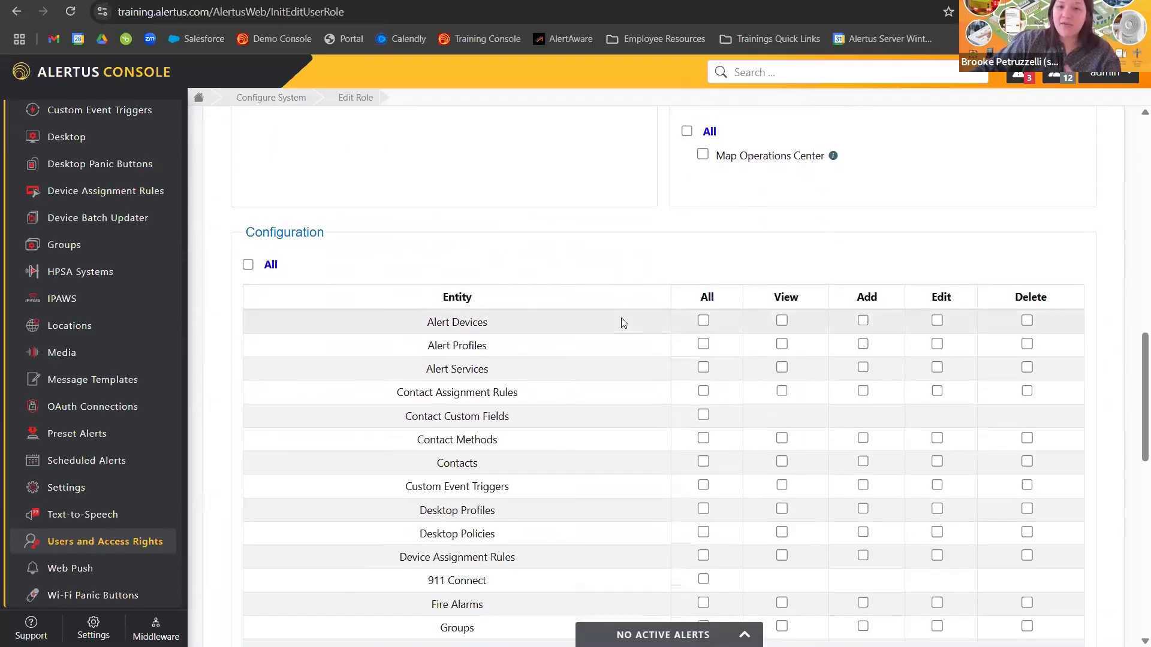
{"action": "scroll", "coordinate": [93, 346], "scroll_direction": "up", "scroll_amount": 2}
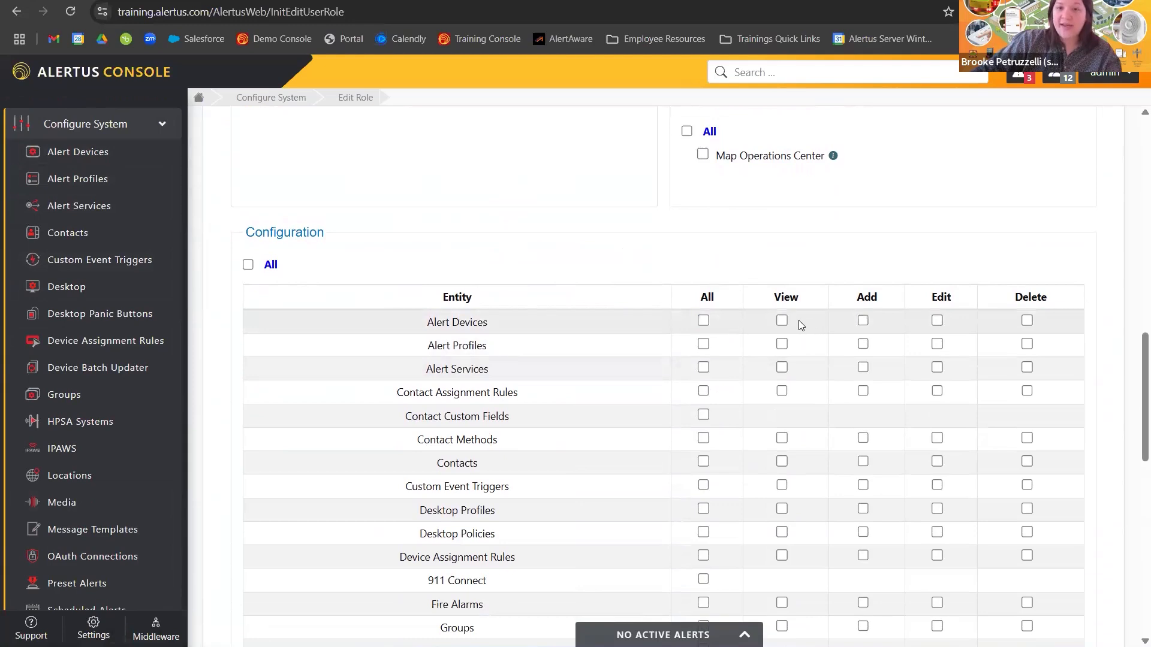
{"action": "left_click", "coordinate": [937, 323]}
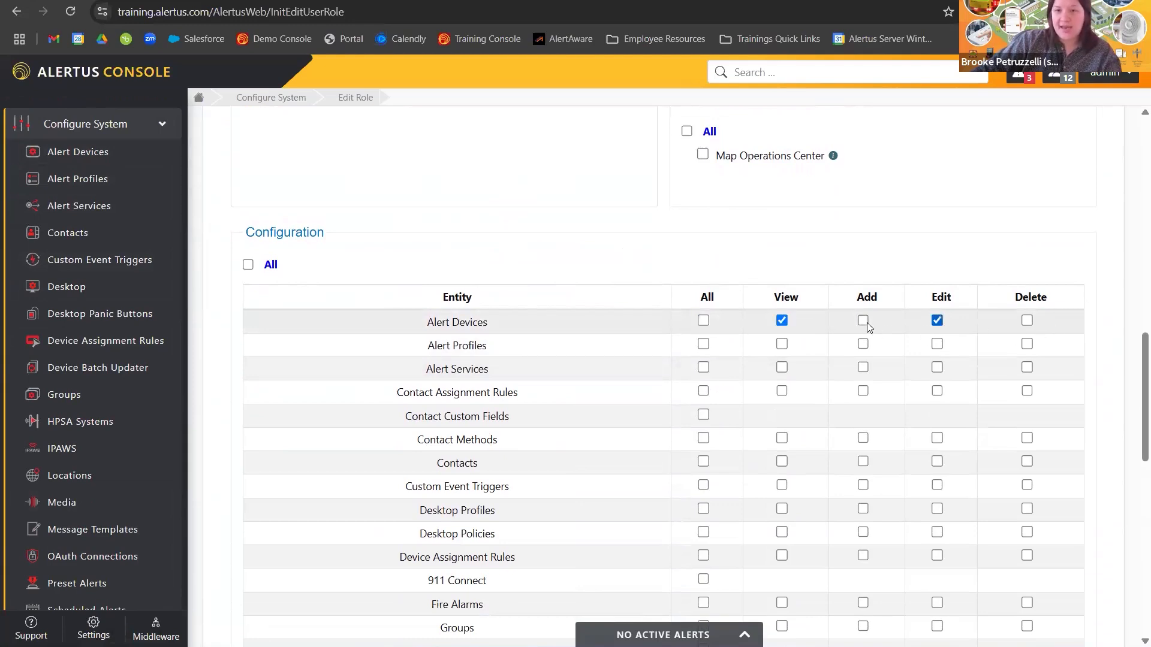
{"action": "left_click", "coordinate": [937, 321]}
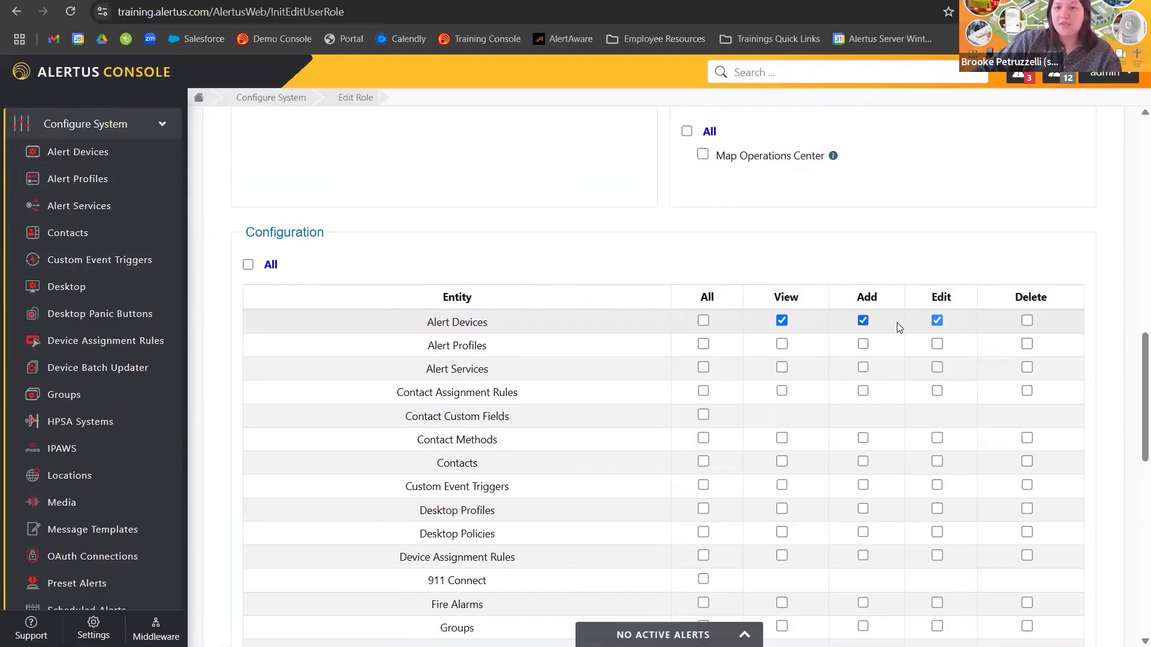
{"action": "left_click", "coordinate": [862, 320]}
{"action": "left_click", "coordinate": [781, 321]}
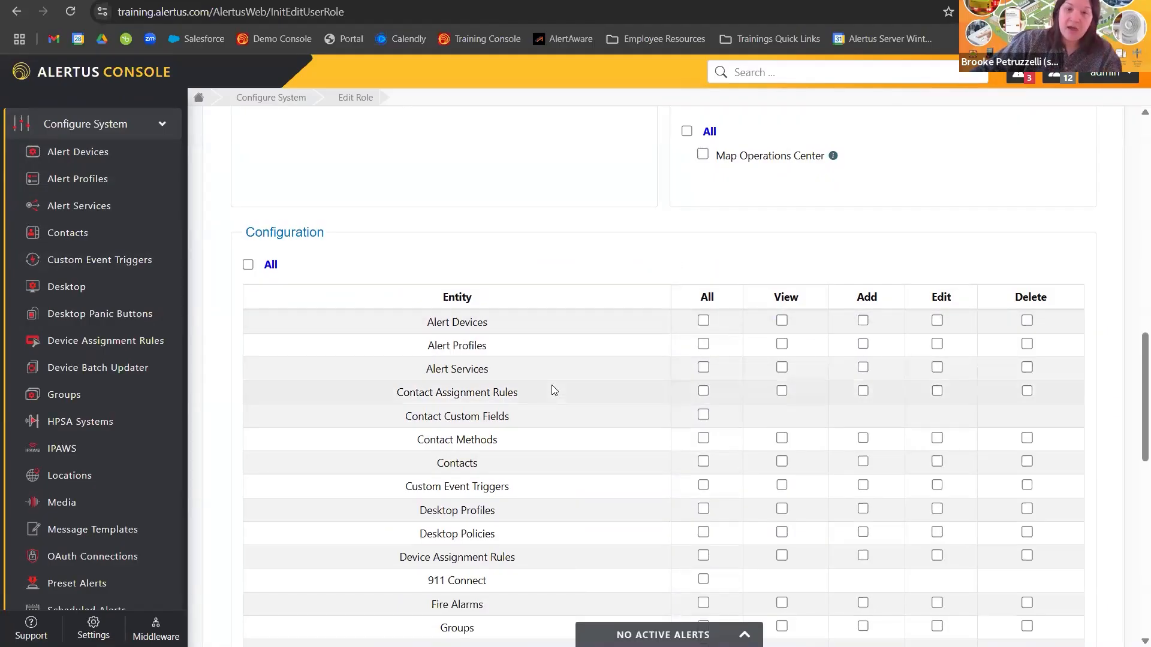
Step: Examine the role's configuration permissions across all entities, focusing on the access given for Preset Alerts
{"action": "scroll", "coordinate": [560, 386], "scroll_direction": "down", "scroll_amount": 3}
{"action": "scroll", "coordinate": [576, 378], "scroll_direction": "down", "scroll_amount": 5}
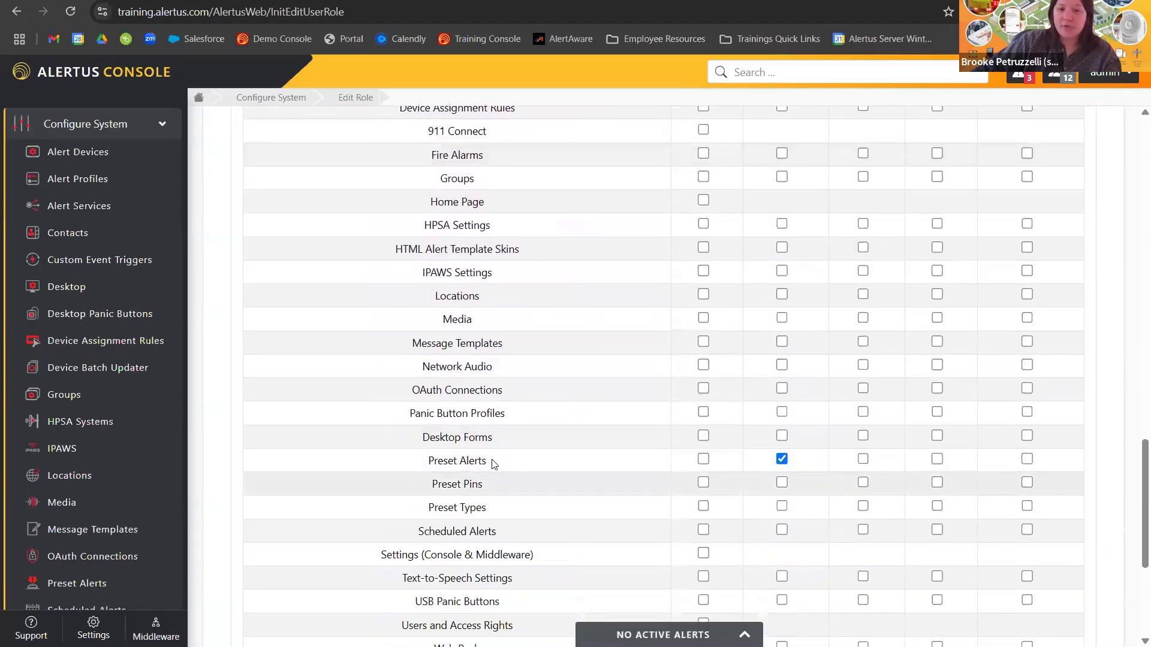
{"action": "triple_click", "coordinate": [493, 466]}
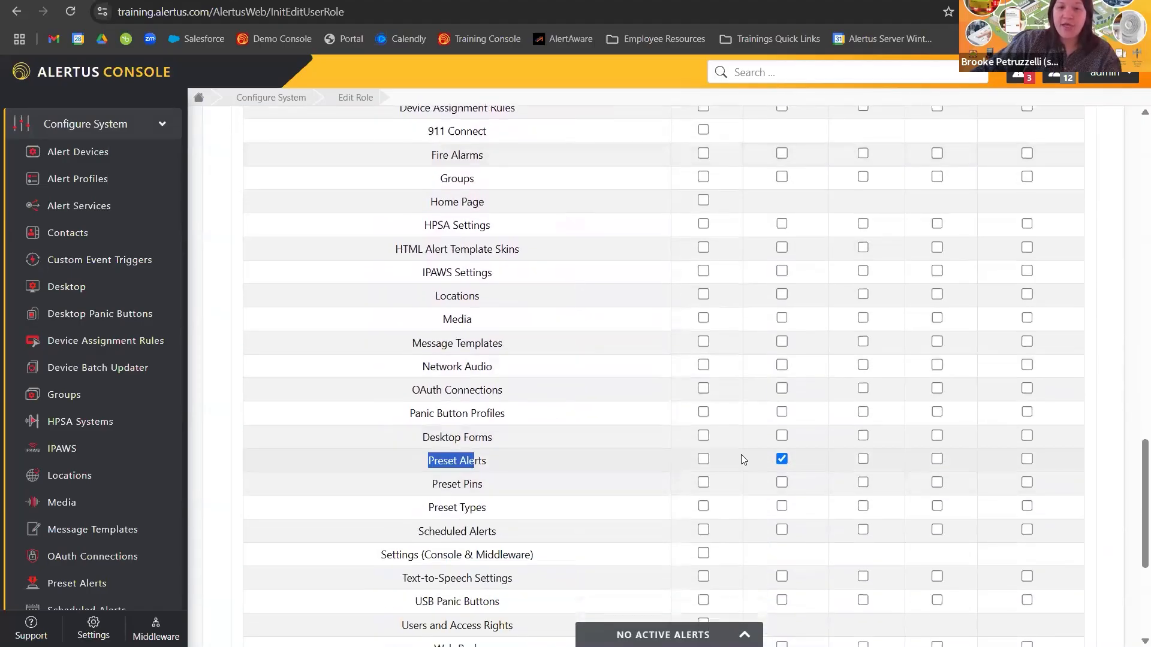
{"action": "scroll", "coordinate": [829, 214], "scroll_direction": "up", "scroll_amount": 5}
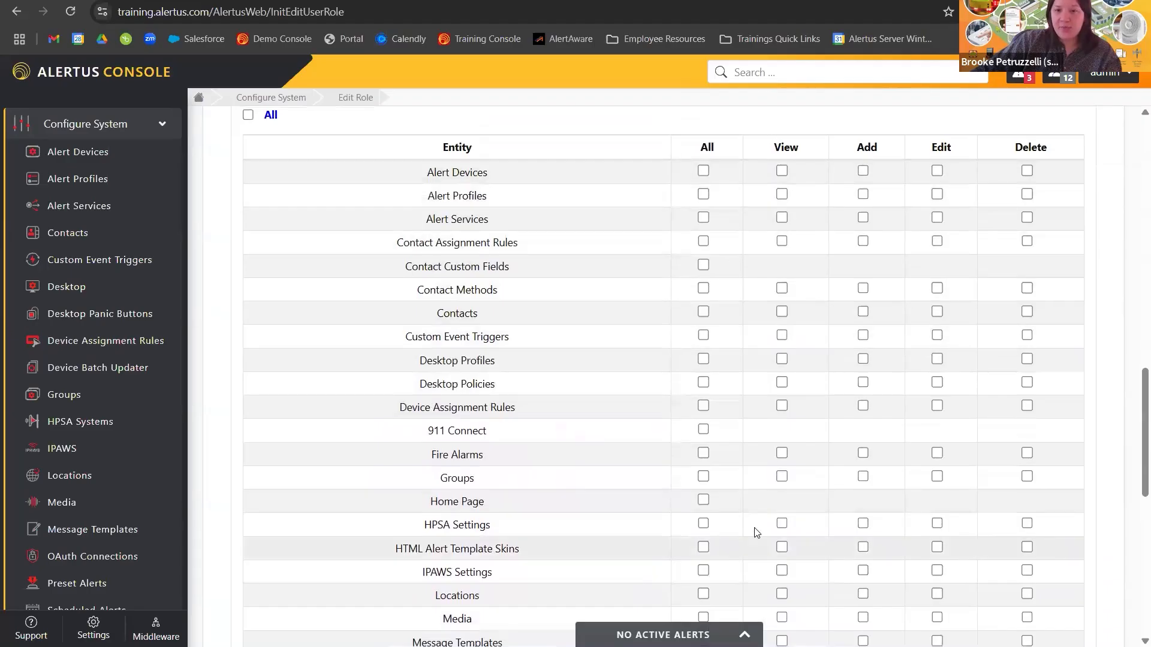
{"action": "scroll", "coordinate": [779, 532], "scroll_direction": "down", "scroll_amount": 4}
{"action": "scroll", "coordinate": [525, 536], "scroll_direction": "down", "scroll_amount": 1}
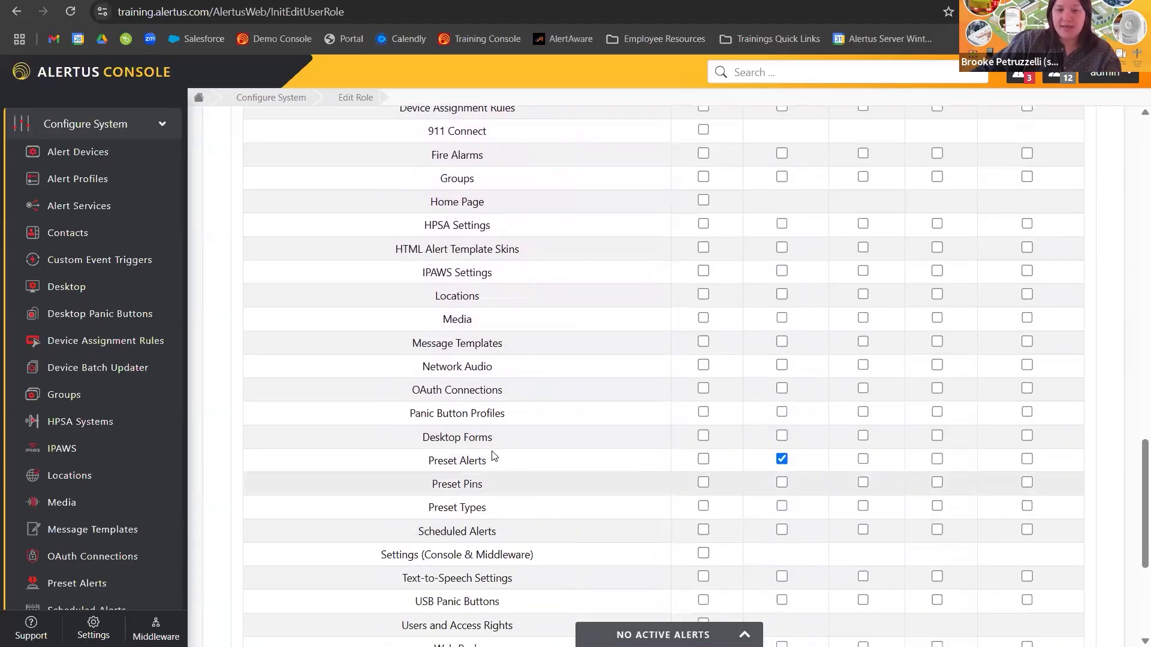
{"action": "triple_click", "coordinate": [432, 461]}
{"action": "left_click", "coordinate": [486, 457]}
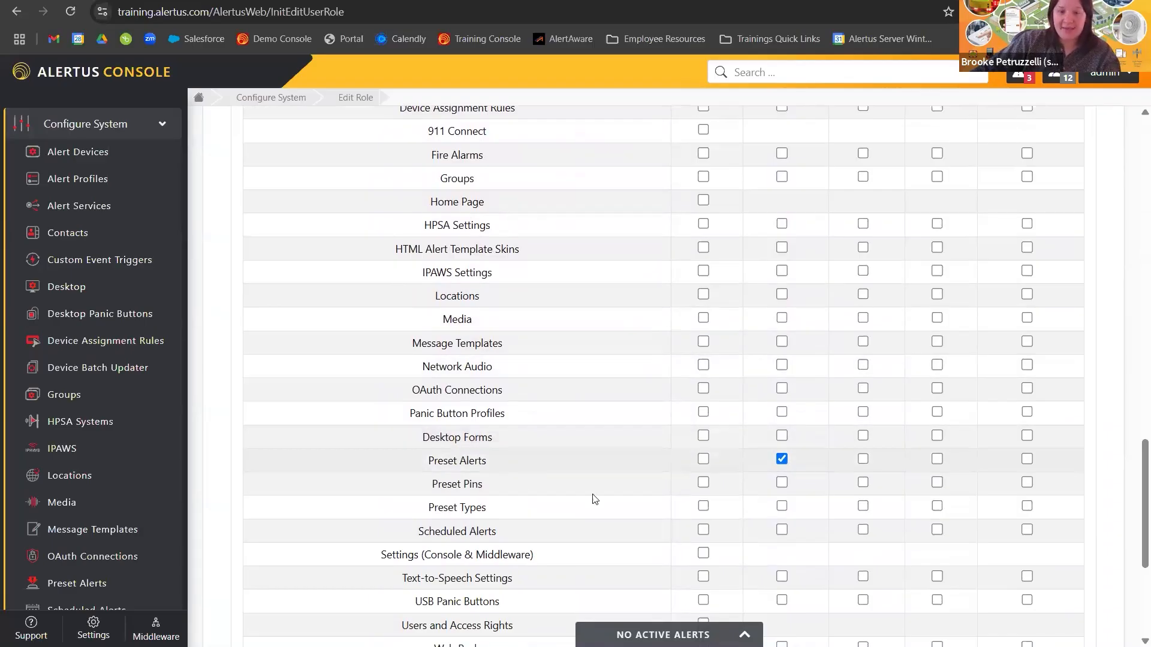
{"action": "scroll", "coordinate": [669, 465], "scroll_direction": "up", "scroll_amount": 2}
{"action": "scroll", "coordinate": [719, 479], "scroll_direction": "down", "scroll_amount": 2}
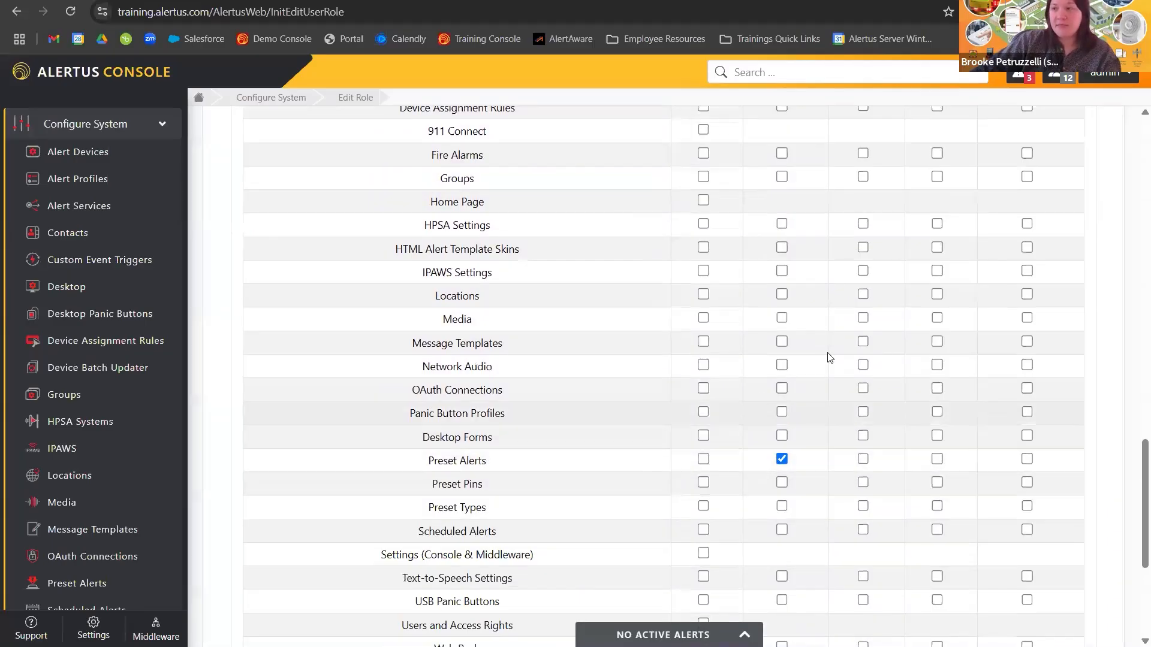
{"action": "scroll", "coordinate": [768, 360], "scroll_direction": "down", "scroll_amount": 1}
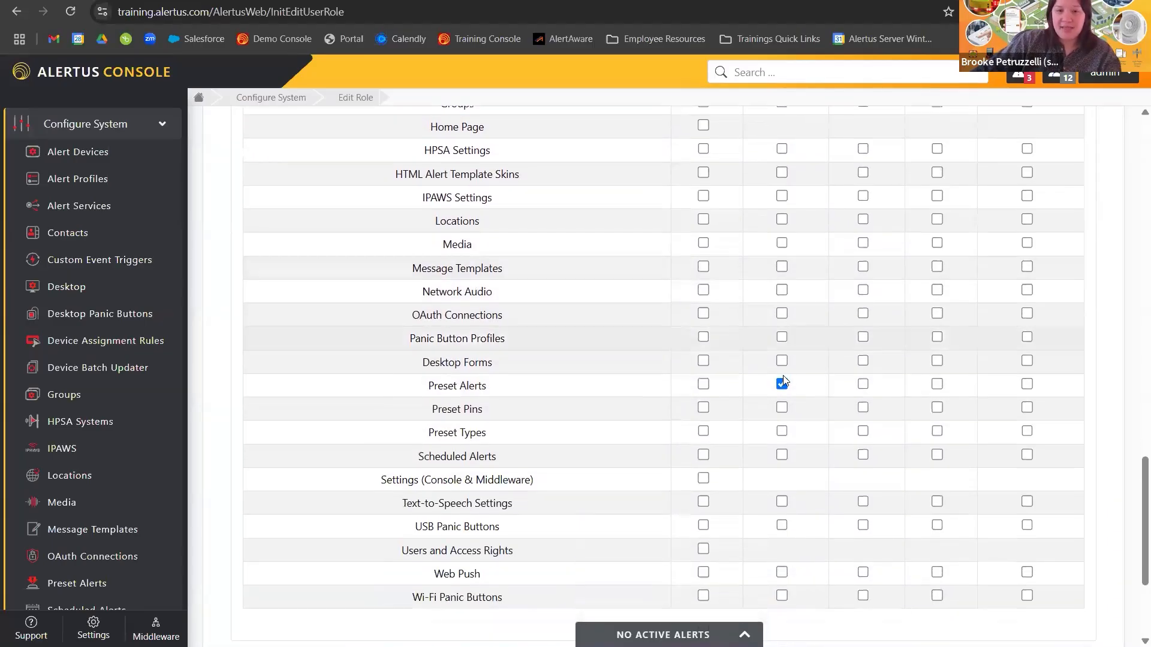
Step: Check through the role's permissions once more, and save the changes to the Preset Only role
{"action": "scroll", "coordinate": [783, 375], "scroll_direction": "up", "scroll_amount": 4}
{"action": "scroll", "coordinate": [783, 378], "scroll_direction": "up", "scroll_amount": 5}
{"action": "scroll", "coordinate": [782, 378], "scroll_direction": "down", "scroll_amount": 12}
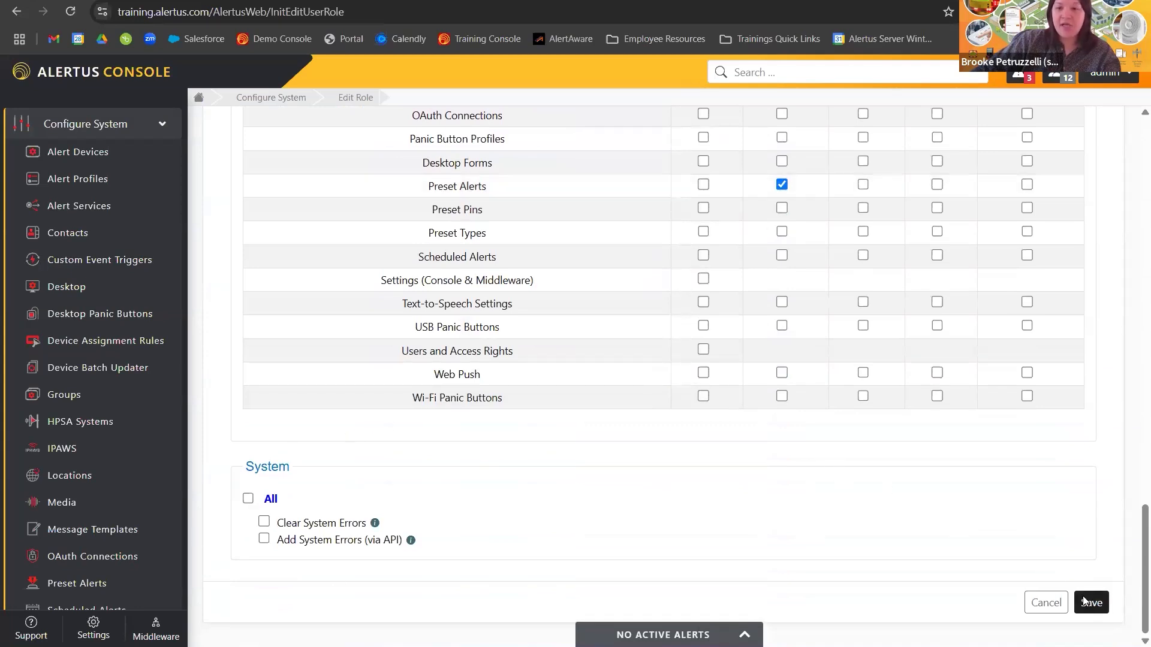
{"action": "scroll", "coordinate": [699, 357], "scroll_direction": "down", "scroll_amount": 5}
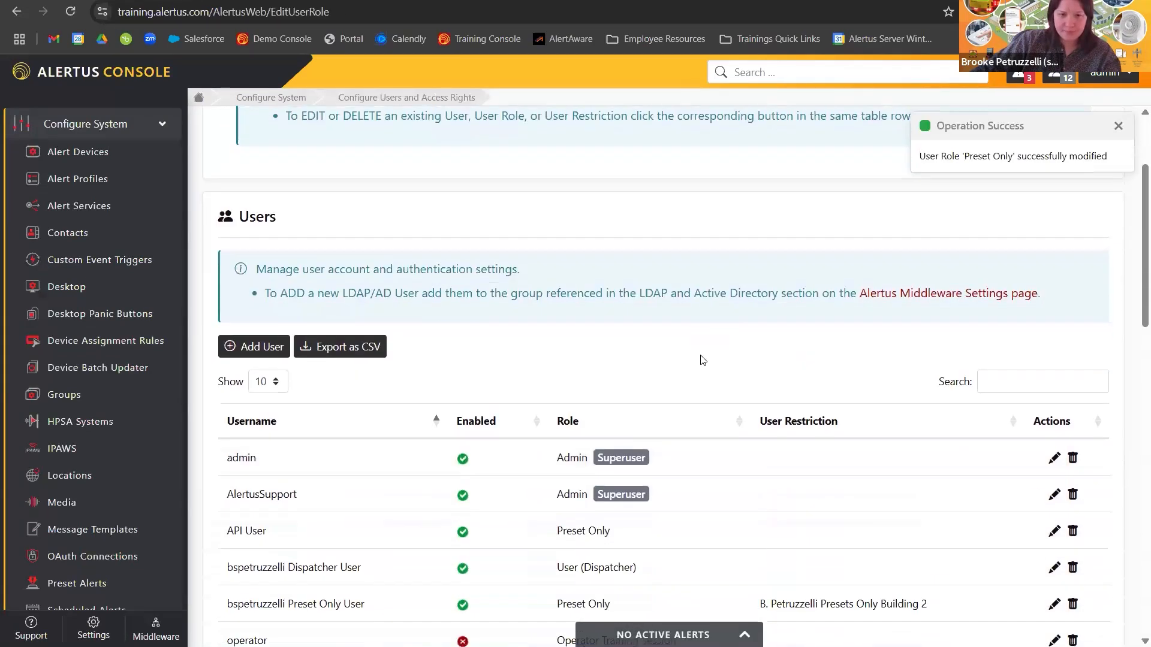
Step: Check the role and user restriction assigned to the Preset Only user limited to Building 2 in the users list
{"action": "scroll", "coordinate": [684, 360], "scroll_direction": "down", "scroll_amount": 1}
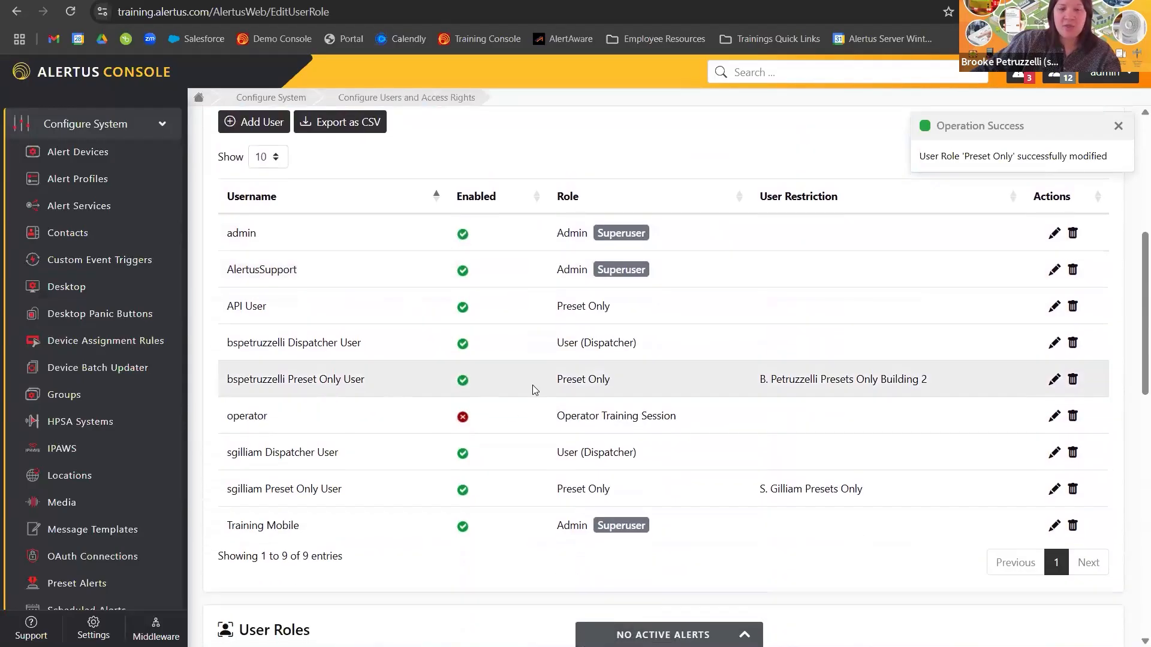
{"action": "left_click_drag", "start_coordinate": [548, 378], "coordinate": [616, 383]}
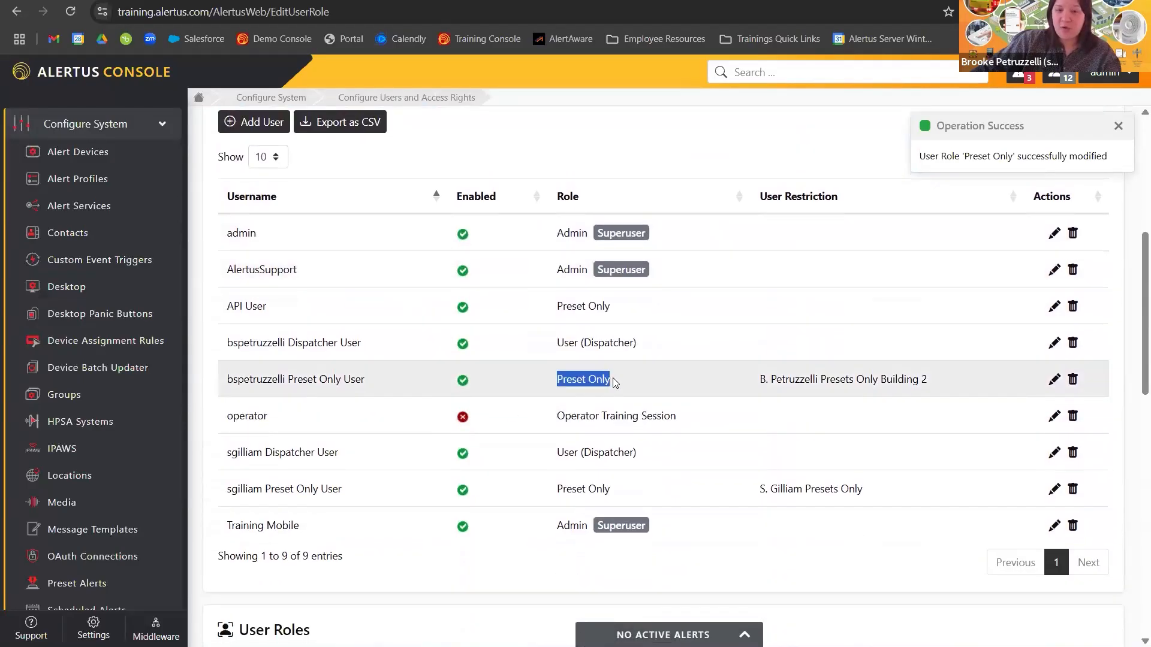
{"action": "triple_click", "coordinate": [862, 385]}
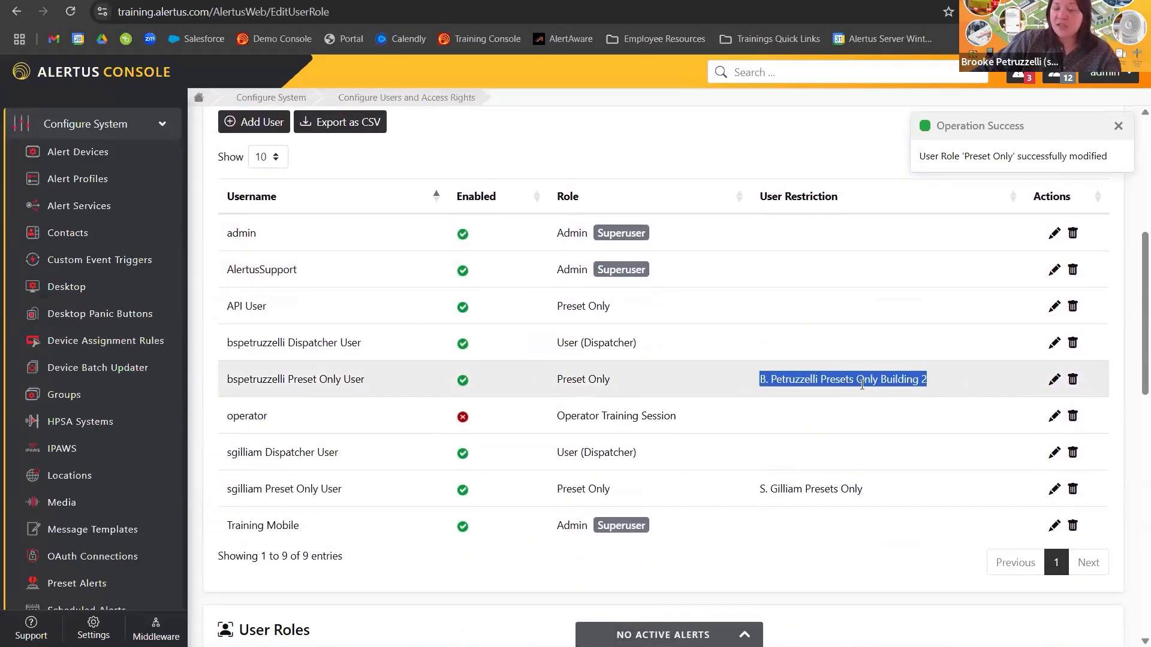
{"action": "left_click", "coordinate": [795, 378]}
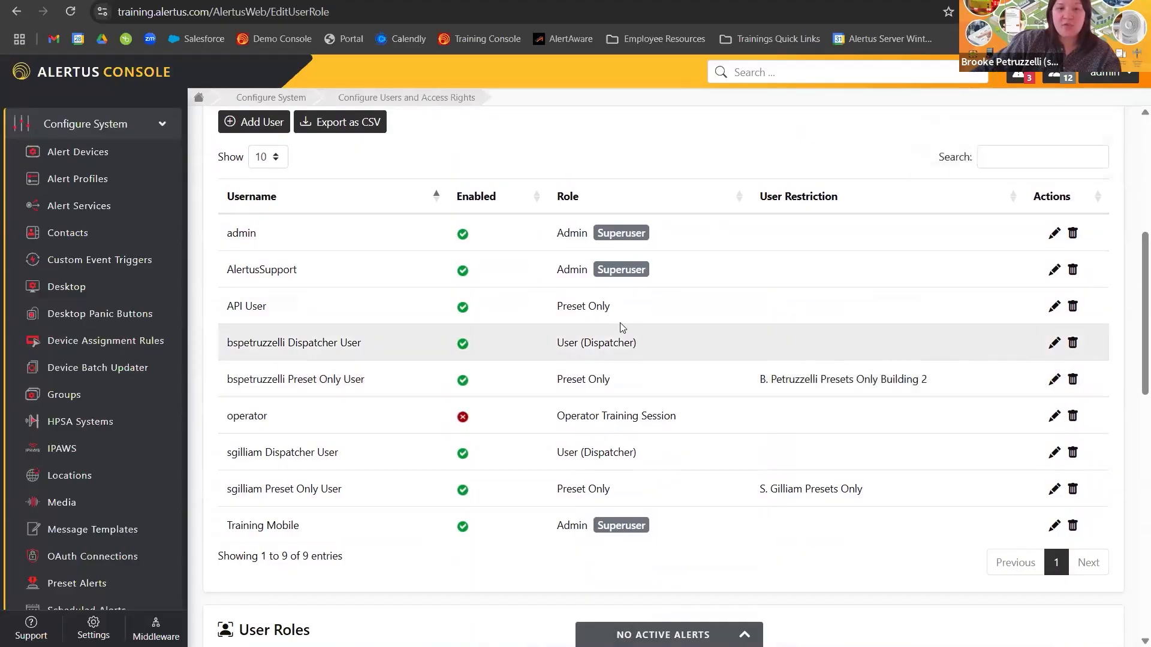
Step: Open the Presets Only Building 2 user restriction and view its unit and group entry permissions
{"action": "scroll", "coordinate": [620, 322], "scroll_direction": "down", "scroll_amount": 8}
{"action": "scroll", "coordinate": [658, 395], "scroll_direction": "down", "scroll_amount": 5}
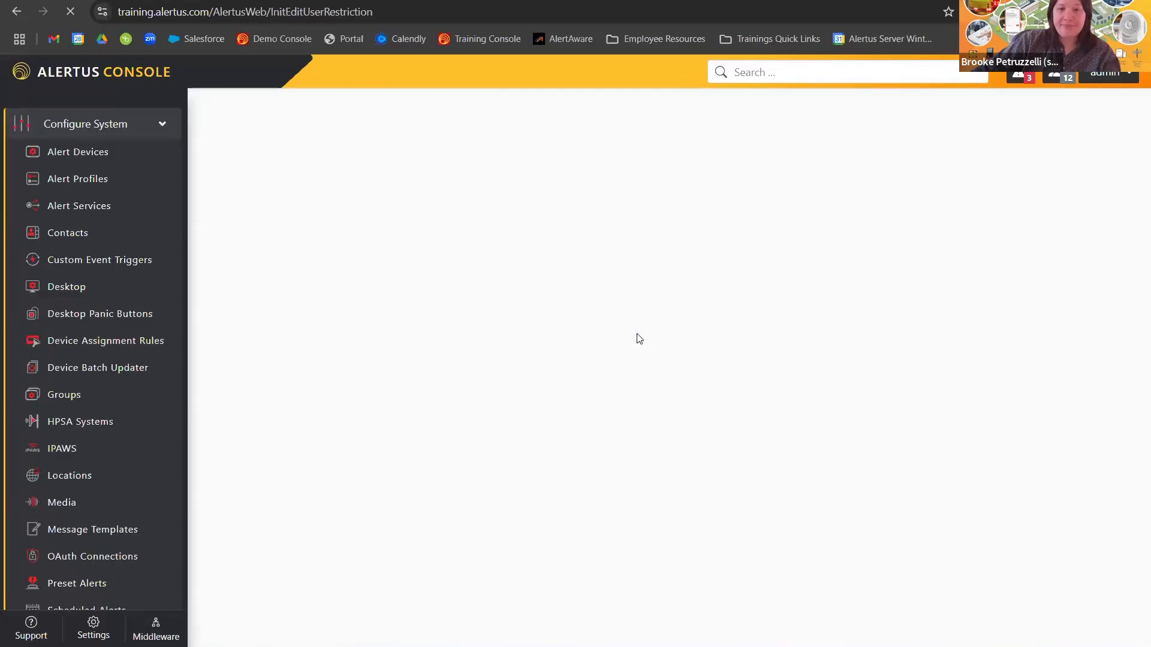
{"action": "scroll", "coordinate": [637, 336], "scroll_direction": "down", "scroll_amount": 2}
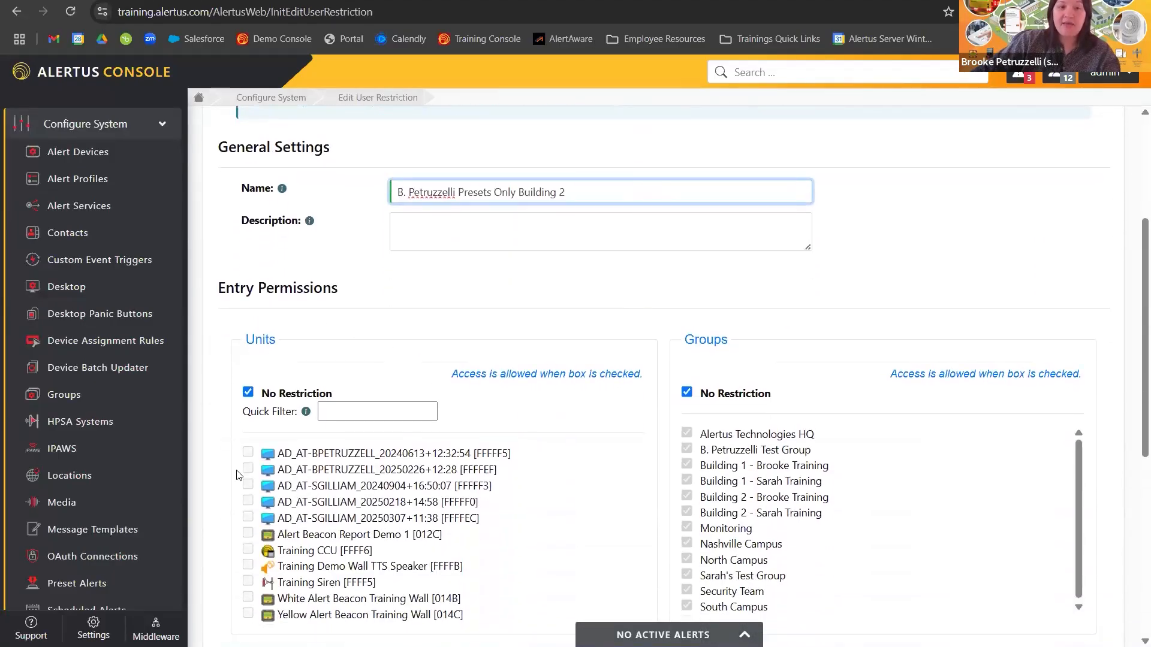
Step: Compare the restriction's entry permissions for units, groups, alert profiles and preset alerts
{"action": "scroll", "coordinate": [359, 372], "scroll_direction": "down", "scroll_amount": 6}
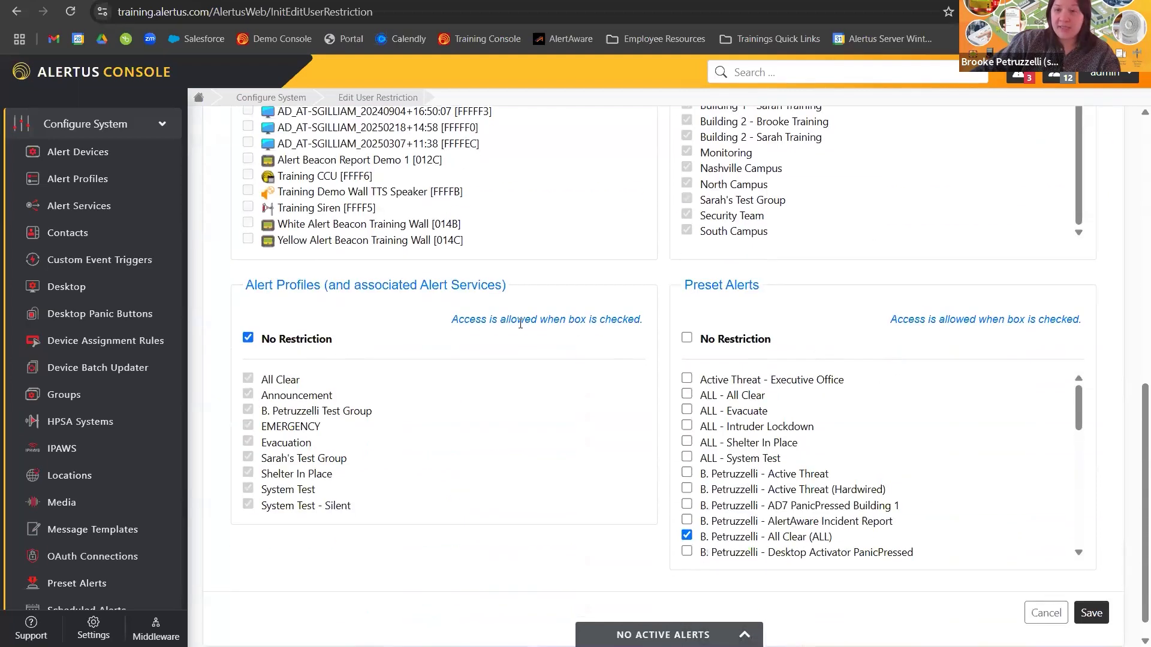
{"action": "scroll", "coordinate": [575, 290], "scroll_direction": "up", "scroll_amount": 4}
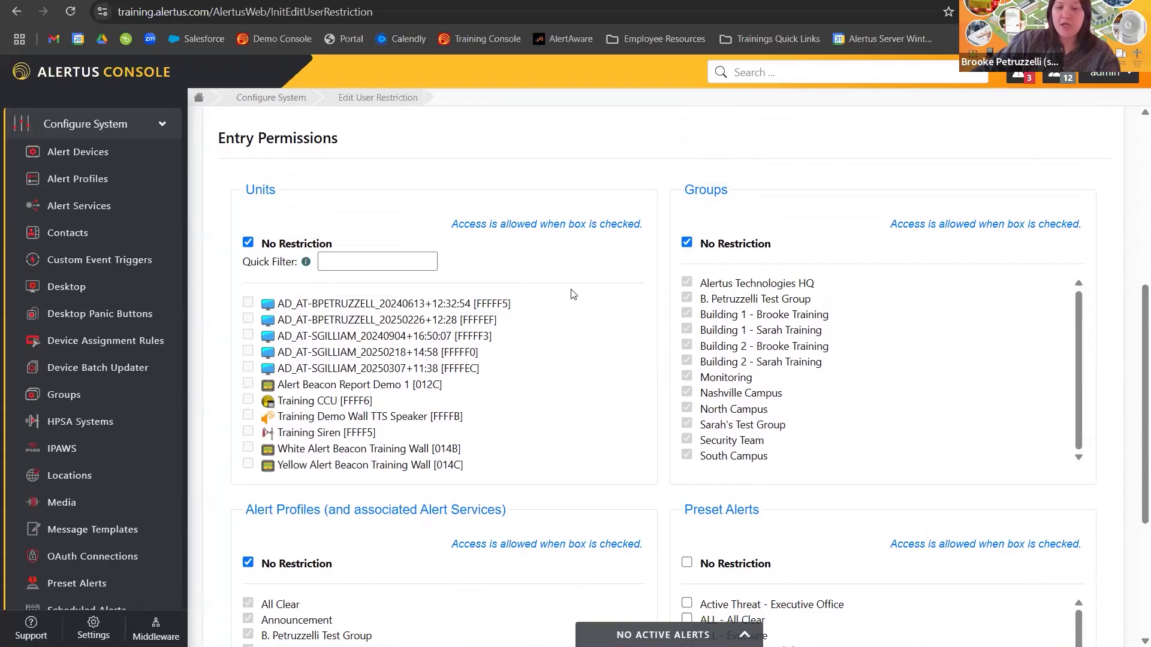
{"action": "scroll", "coordinate": [599, 347], "scroll_direction": "down", "scroll_amount": 2}
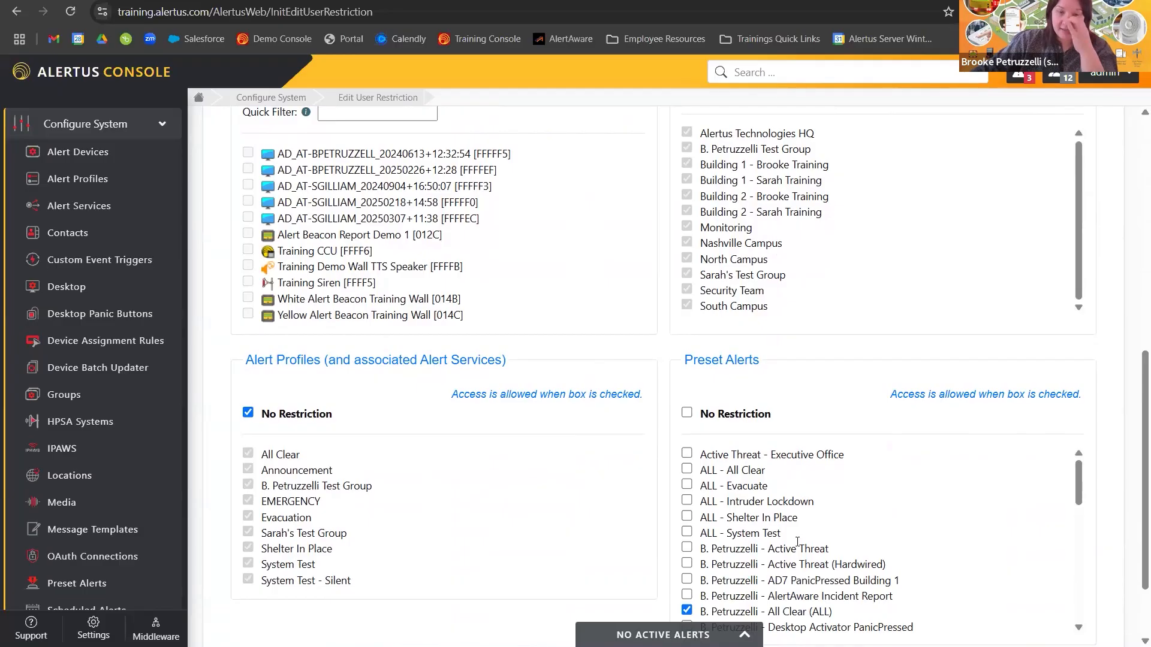
{"action": "scroll", "coordinate": [798, 542], "scroll_direction": "up", "scroll_amount": 2}
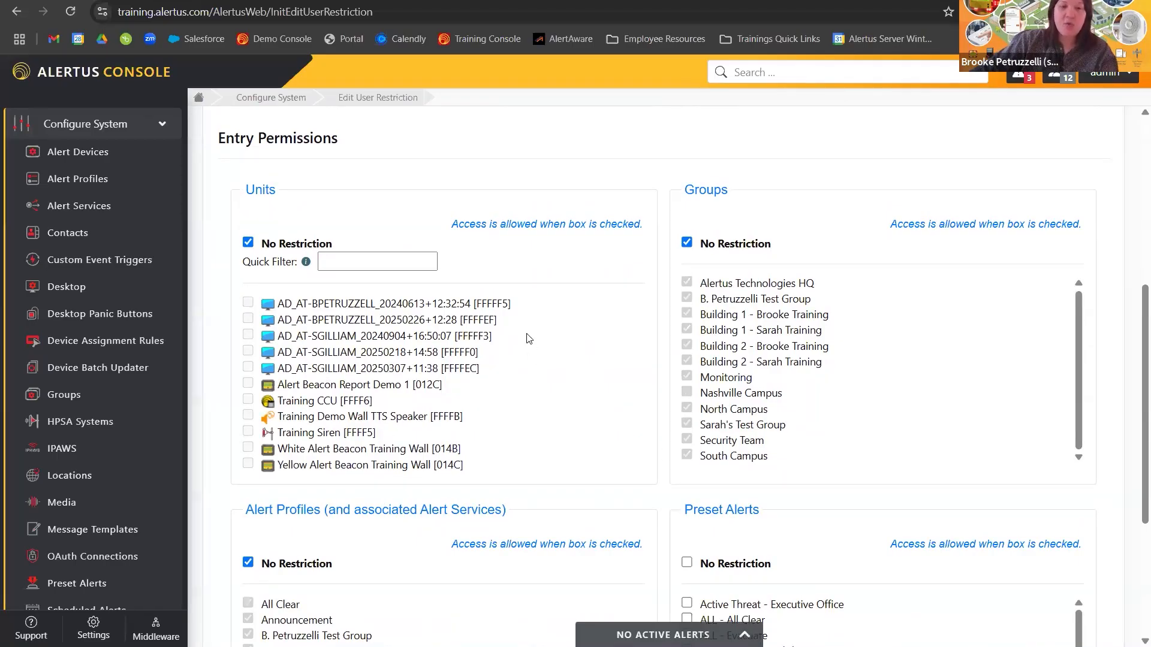
{"action": "scroll", "coordinate": [527, 338], "scroll_direction": "down", "scroll_amount": 4}
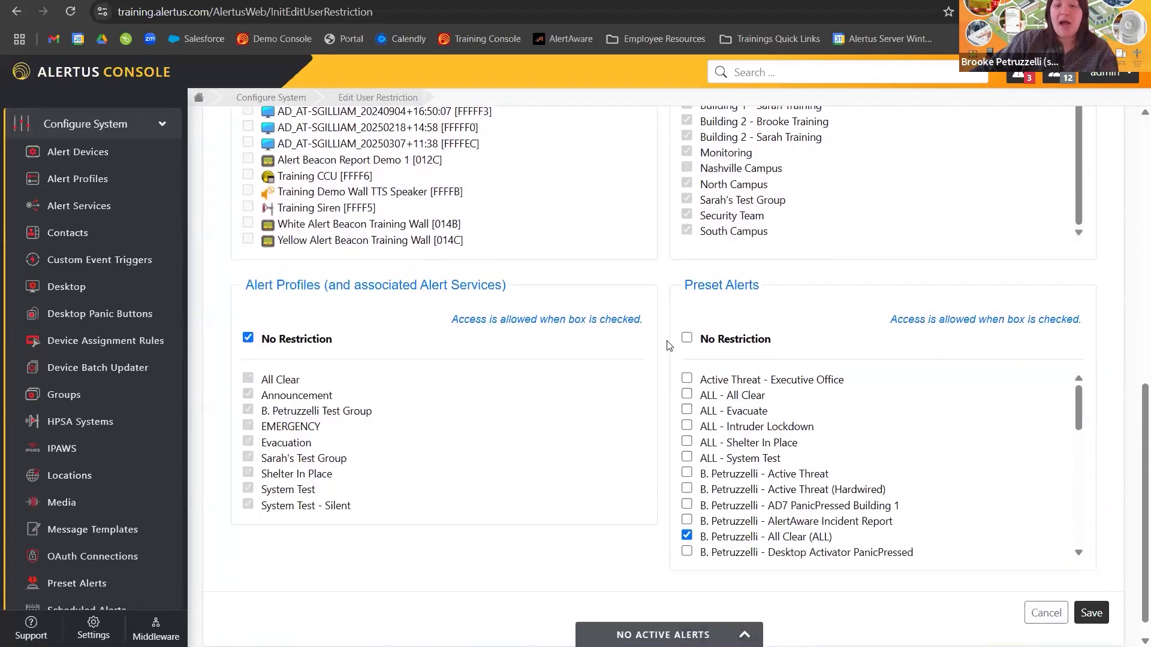
Step: Go through the restriction's preset alerts list to see which presets are allowed
{"action": "scroll", "coordinate": [856, 482], "scroll_direction": "down", "scroll_amount": 2}
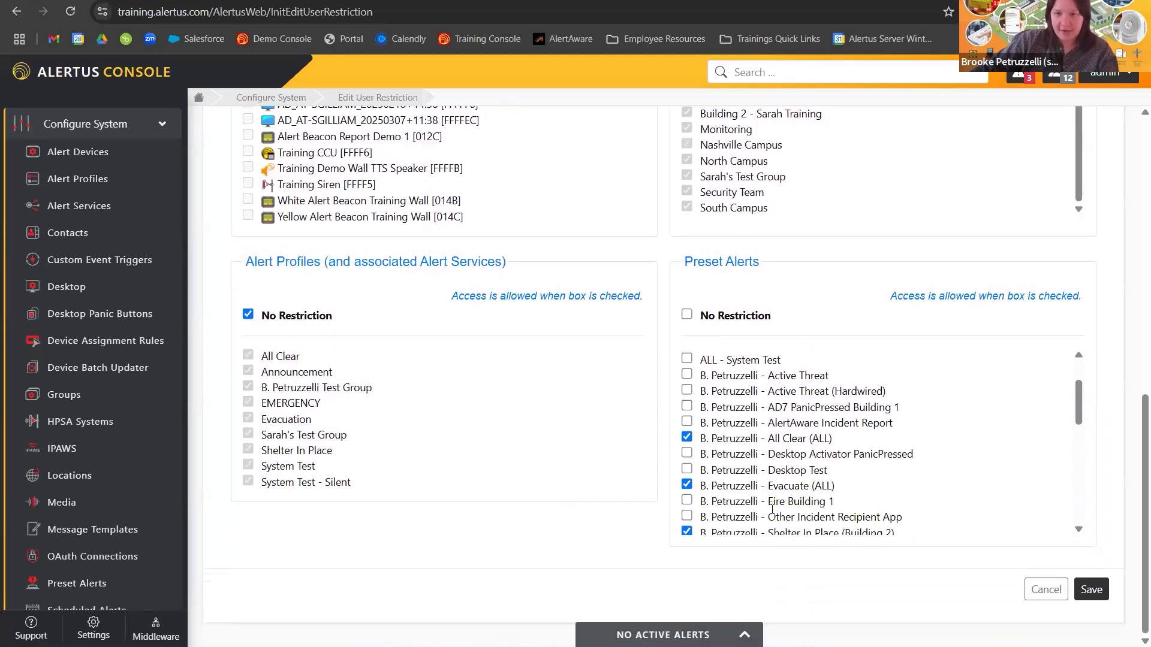
{"action": "scroll", "coordinate": [867, 423], "scroll_direction": "up", "scroll_amount": 2}
{"action": "scroll", "coordinate": [789, 387], "scroll_direction": "down", "scroll_amount": 8}
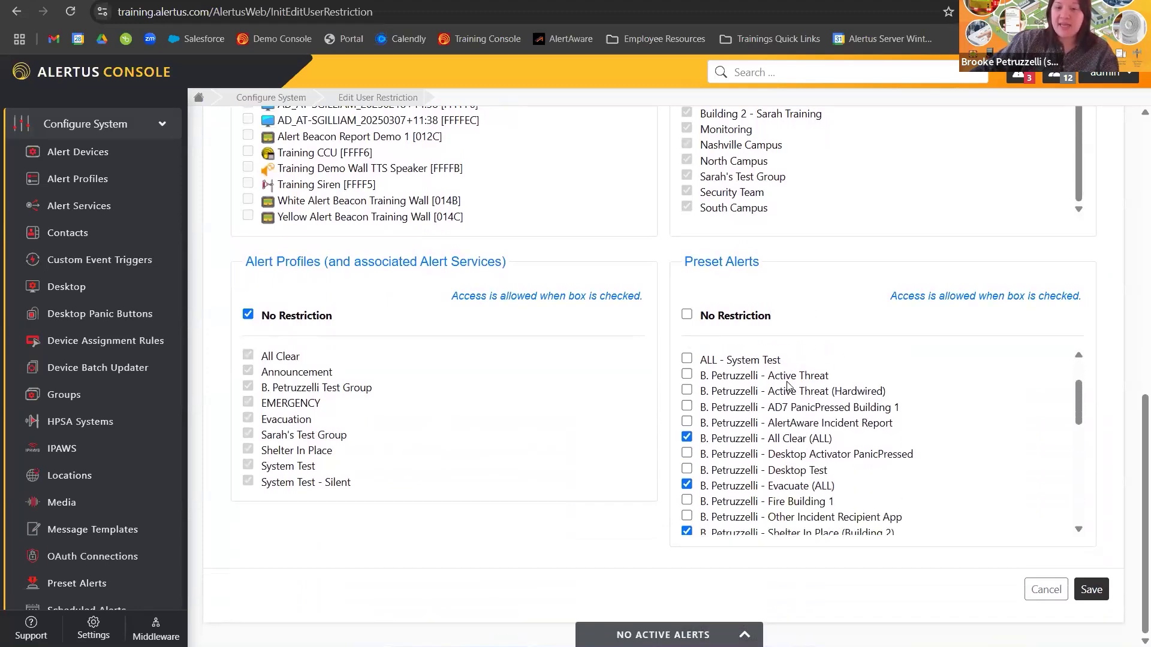
{"action": "scroll", "coordinate": [802, 425], "scroll_direction": "down", "scroll_amount": 1}
{"action": "scroll", "coordinate": [828, 468], "scroll_direction": "up", "scroll_amount": 9}
{"action": "scroll", "coordinate": [818, 462], "scroll_direction": "down", "scroll_amount": 3}
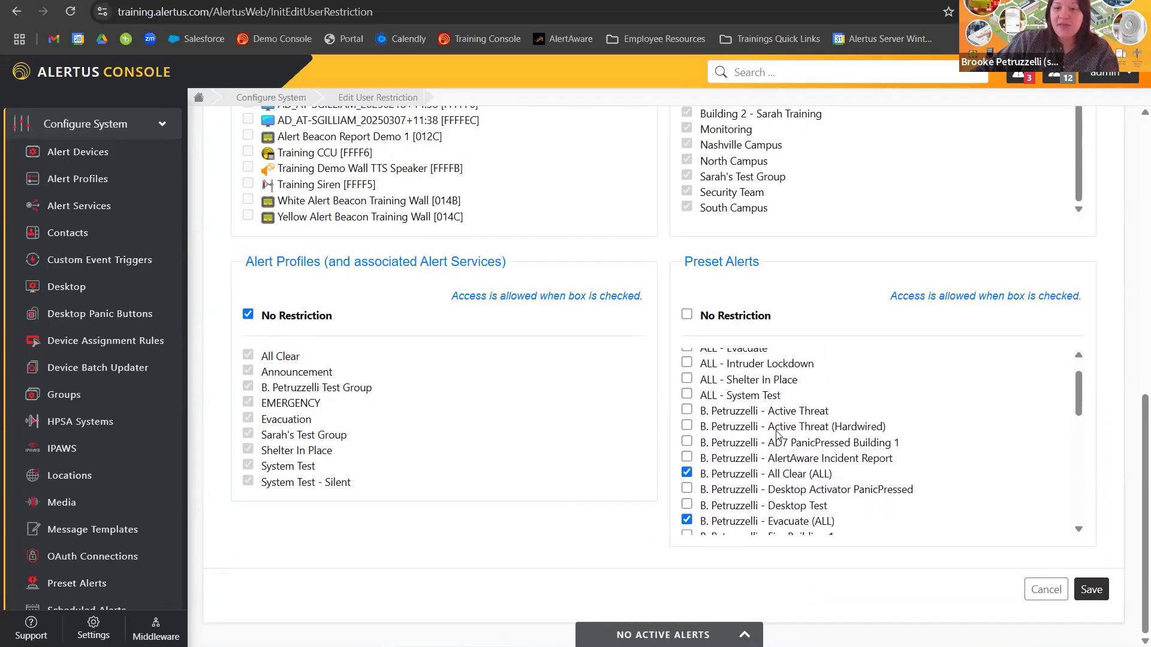
{"action": "scroll", "coordinate": [708, 419], "scroll_direction": "down", "scroll_amount": 2}
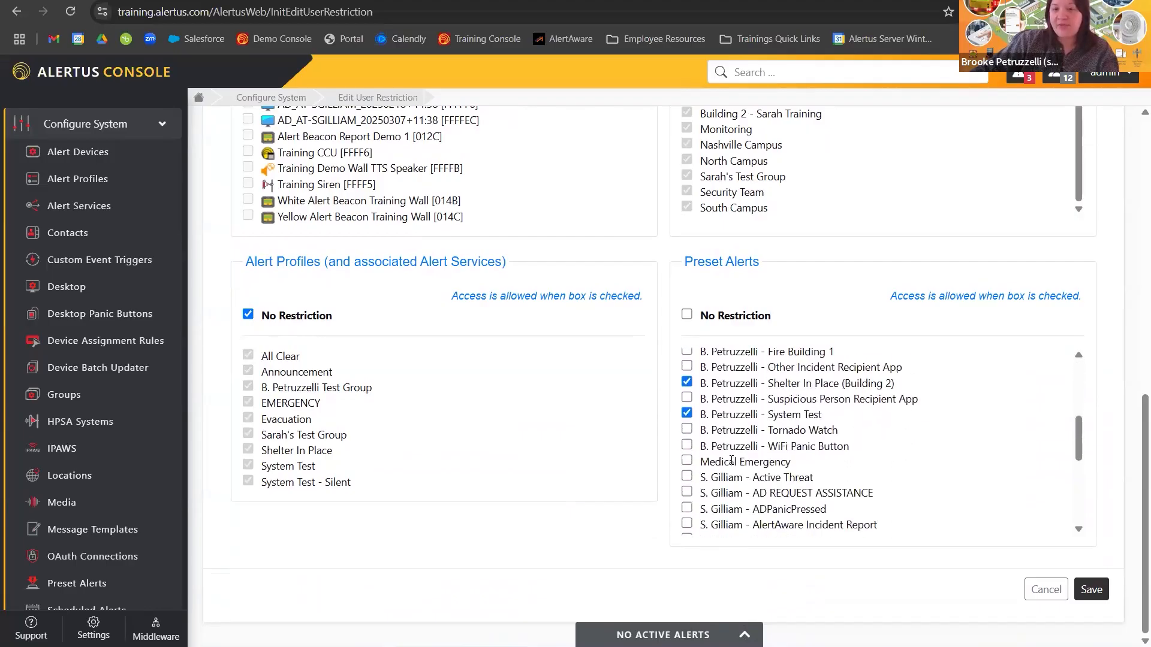
{"action": "scroll", "coordinate": [715, 448], "scroll_direction": "up", "scroll_amount": 3}
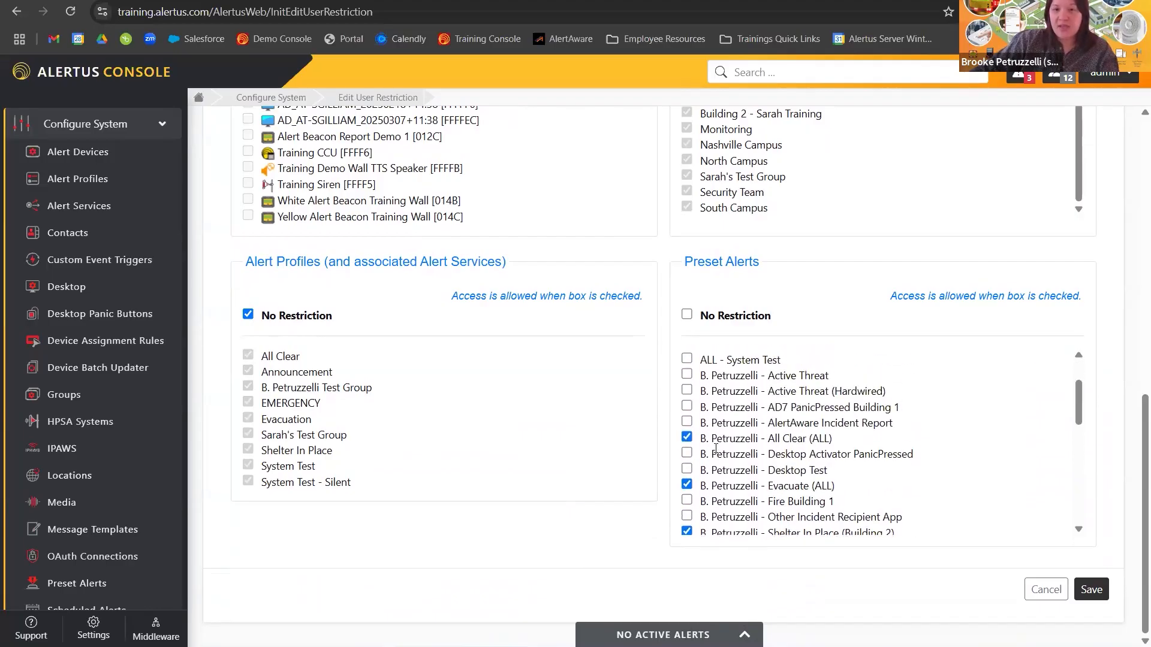
Step: Allow the Medical Emergency preset alert in the Building 2 user restriction and save the restriction
{"action": "scroll", "coordinate": [756, 495], "scroll_direction": "down", "scroll_amount": 2}
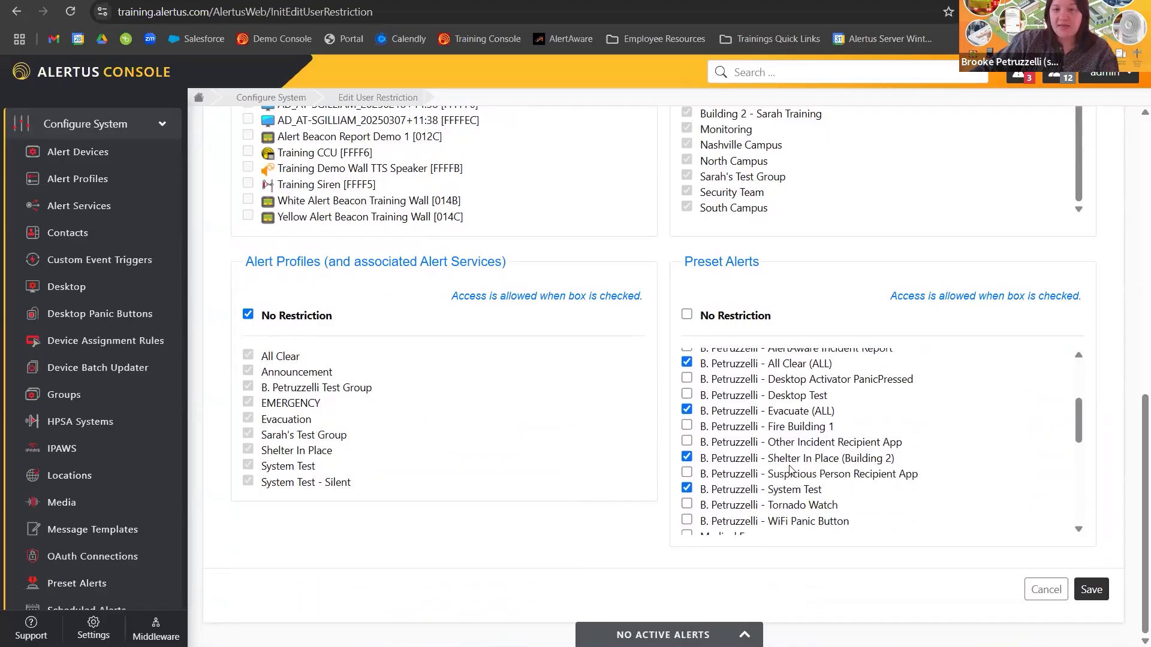
{"action": "scroll", "coordinate": [779, 490], "scroll_direction": "down", "scroll_amount": 2}
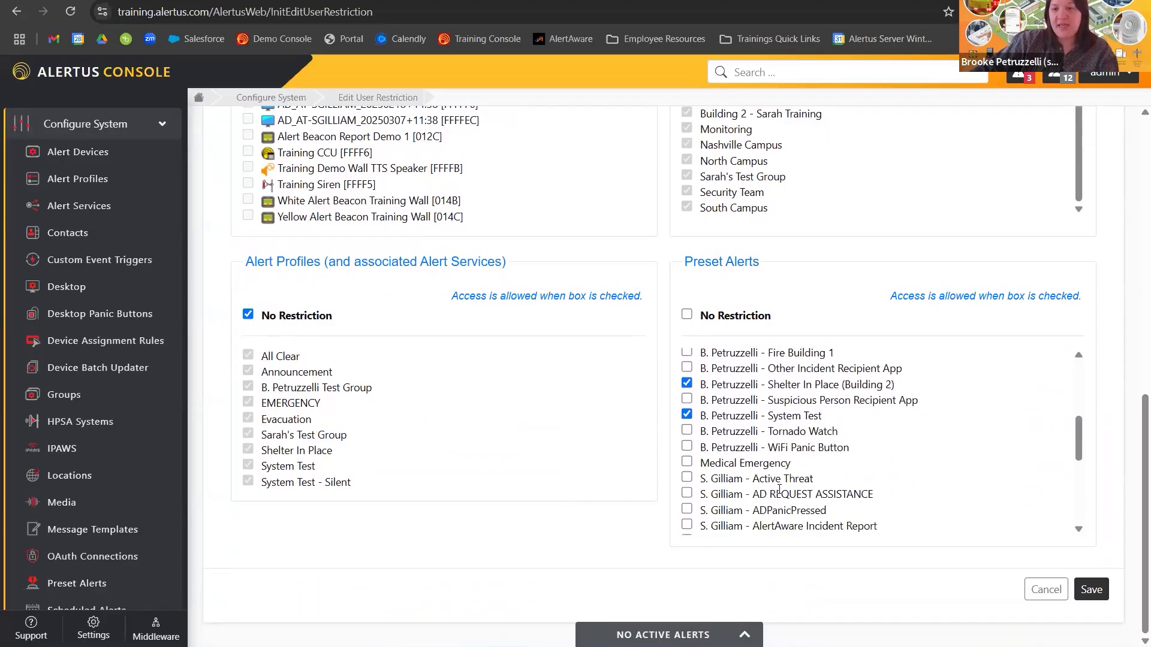
{"action": "left_click", "coordinate": [686, 460]}
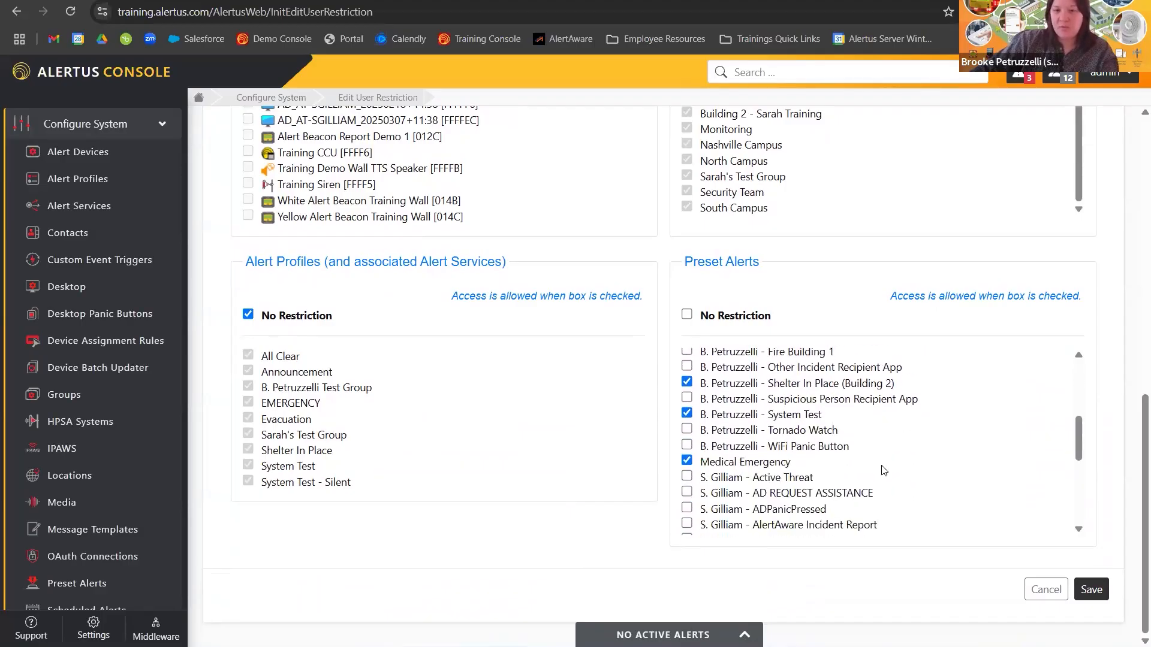
{"action": "left_click", "coordinate": [1096, 595]}
Step: Point out the Preset Only user's role and Building 2 restriction in the users list
{"action": "scroll", "coordinate": [627, 316], "scroll_direction": "down", "scroll_amount": 5}
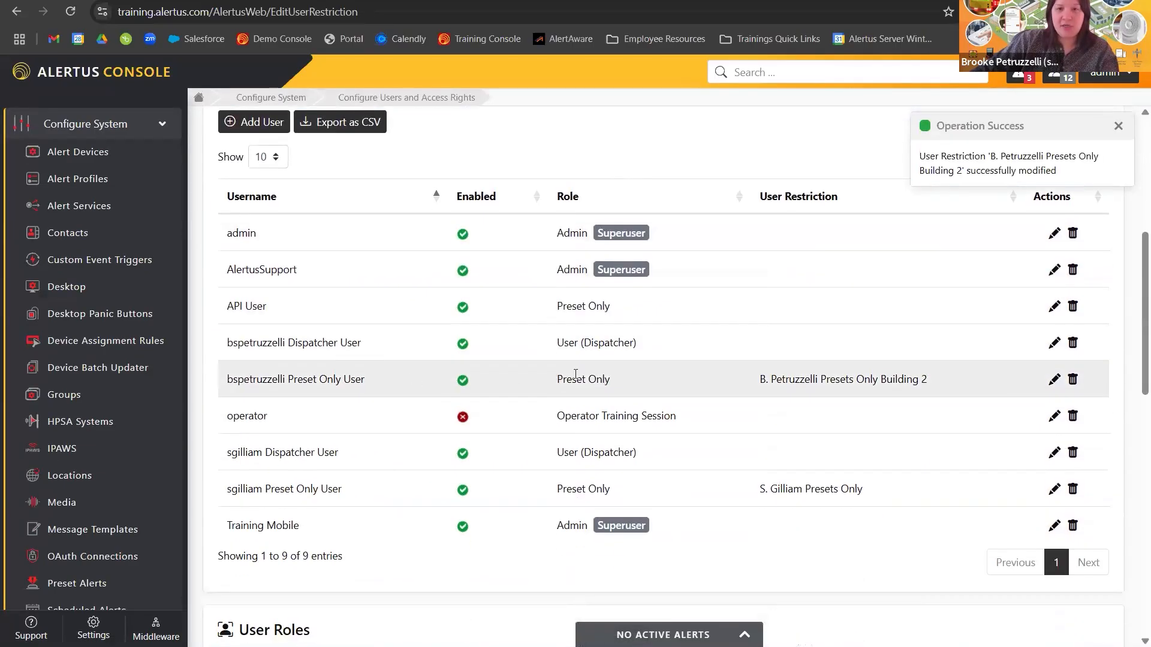
{"action": "left_click_drag", "start_coordinate": [557, 380], "coordinate": [653, 380]}
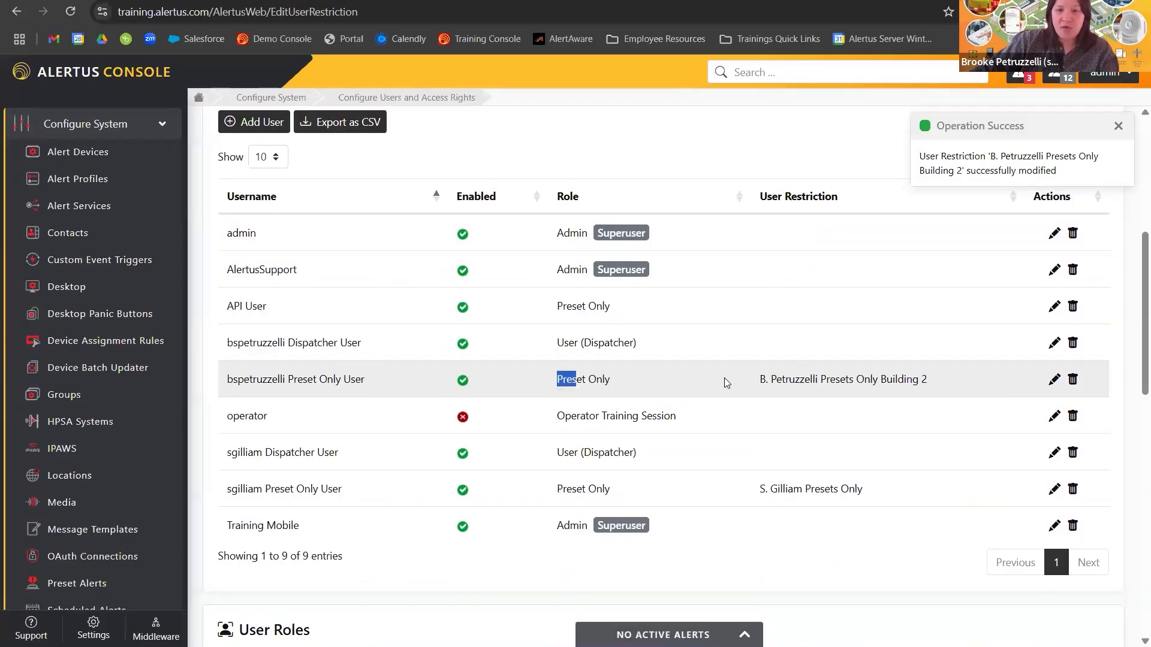
{"action": "left_click_drag", "start_coordinate": [766, 380], "coordinate": [959, 382]}
{"action": "left_click", "coordinate": [887, 382]}
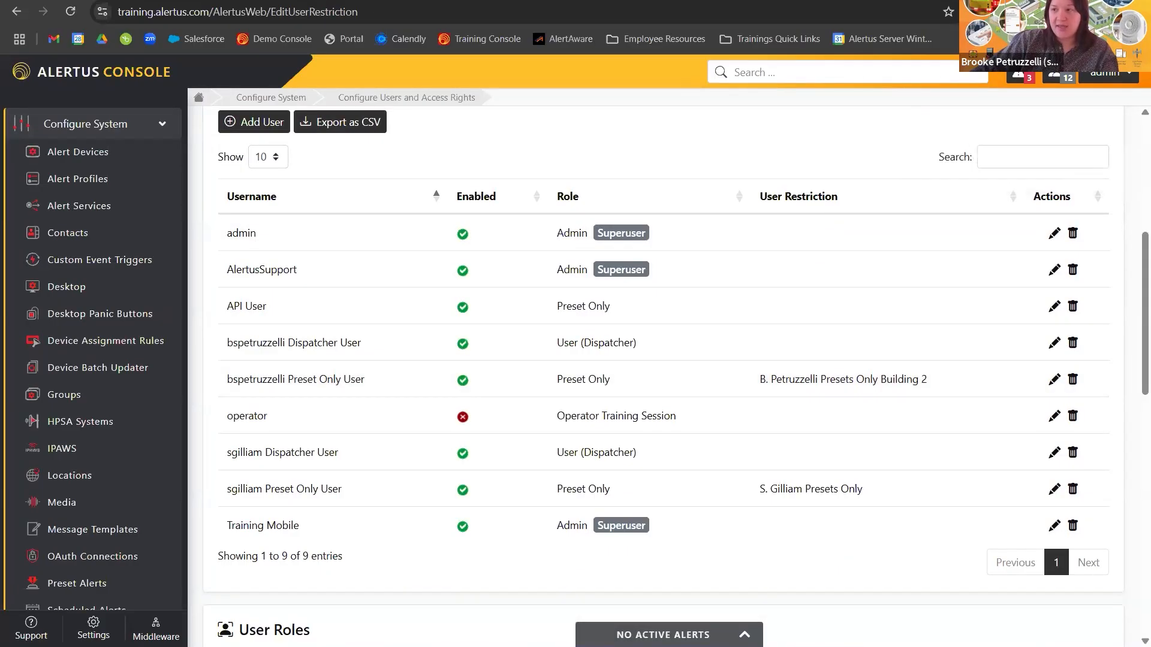
Step: Log out of the admin account and log in as the Preset Only user with the saved username and password
{"action": "scroll", "coordinate": [99, 336], "scroll_direction": "up", "scroll_amount": 3}
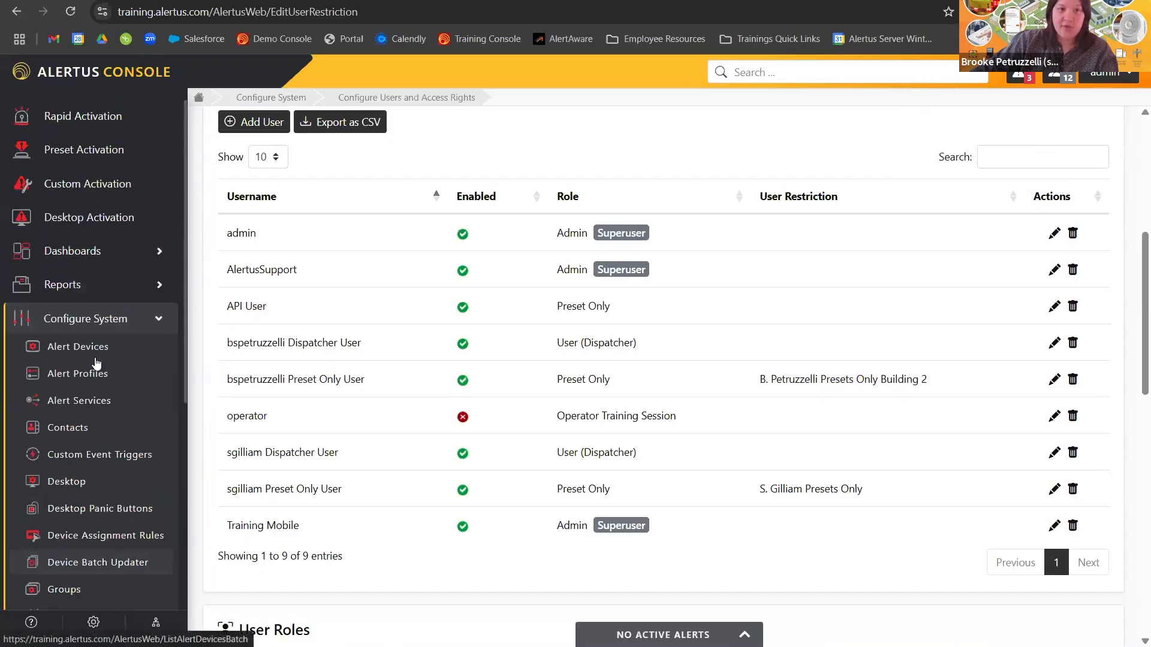
{"action": "left_click", "coordinate": [150, 318]}
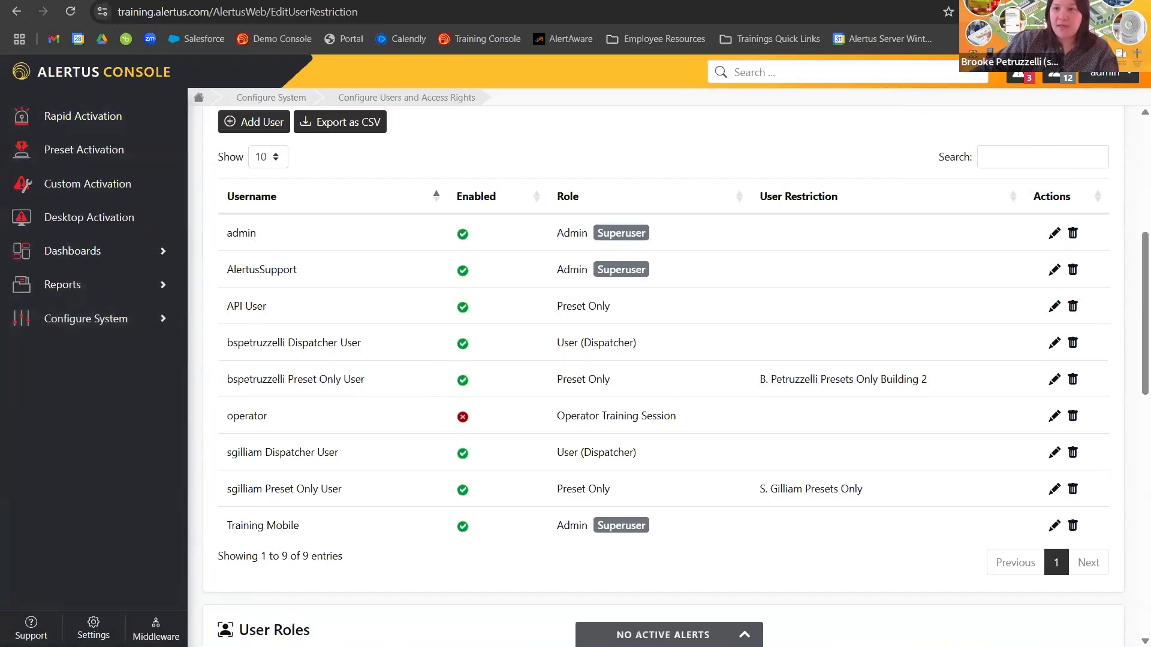
{"action": "left_click", "coordinate": [1109, 73]}
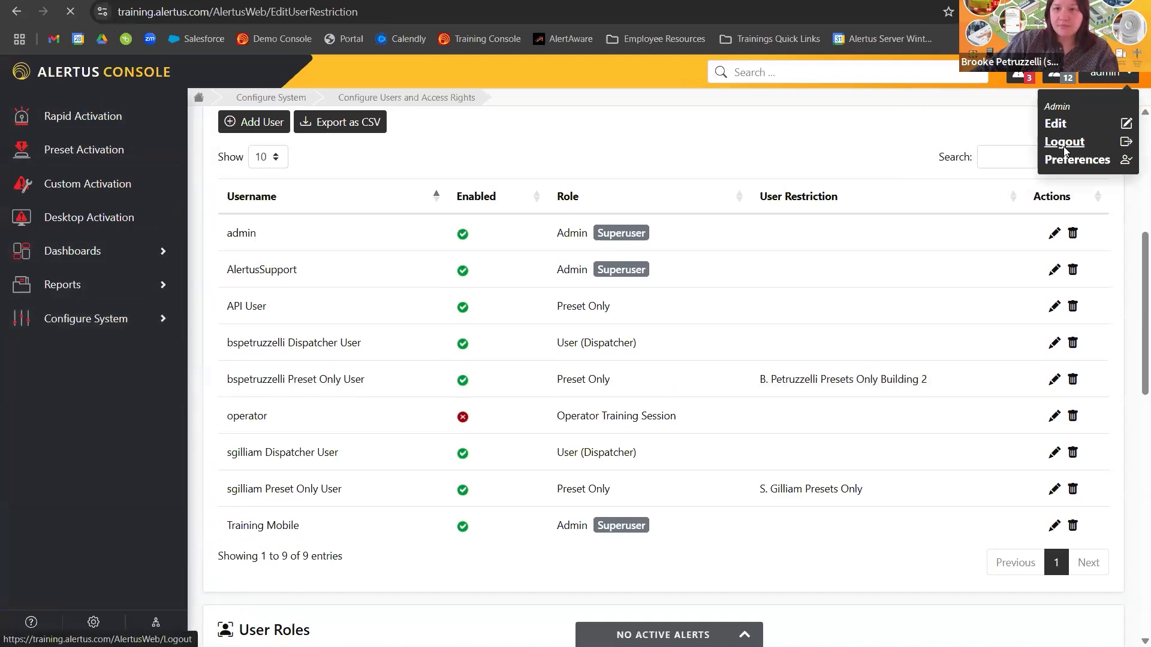
{"action": "left_click", "coordinate": [1070, 142]}
{"action": "left_click", "coordinate": [473, 340]}
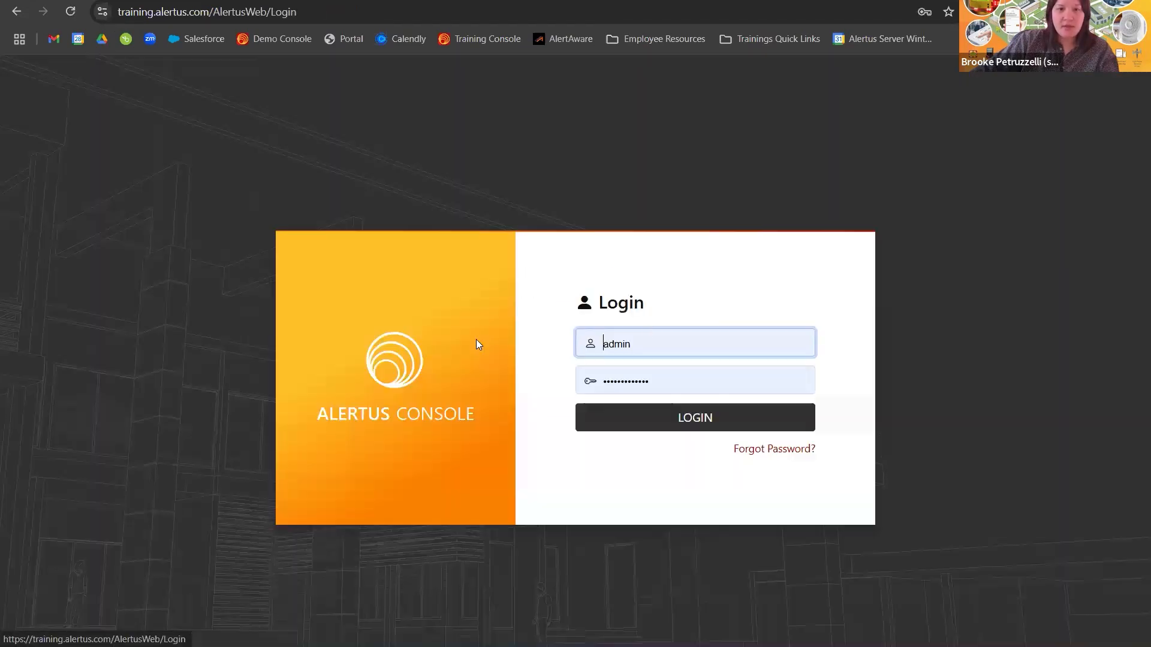
{"action": "left_click", "coordinate": [645, 343]}
{"action": "left_click", "coordinate": [707, 538]}
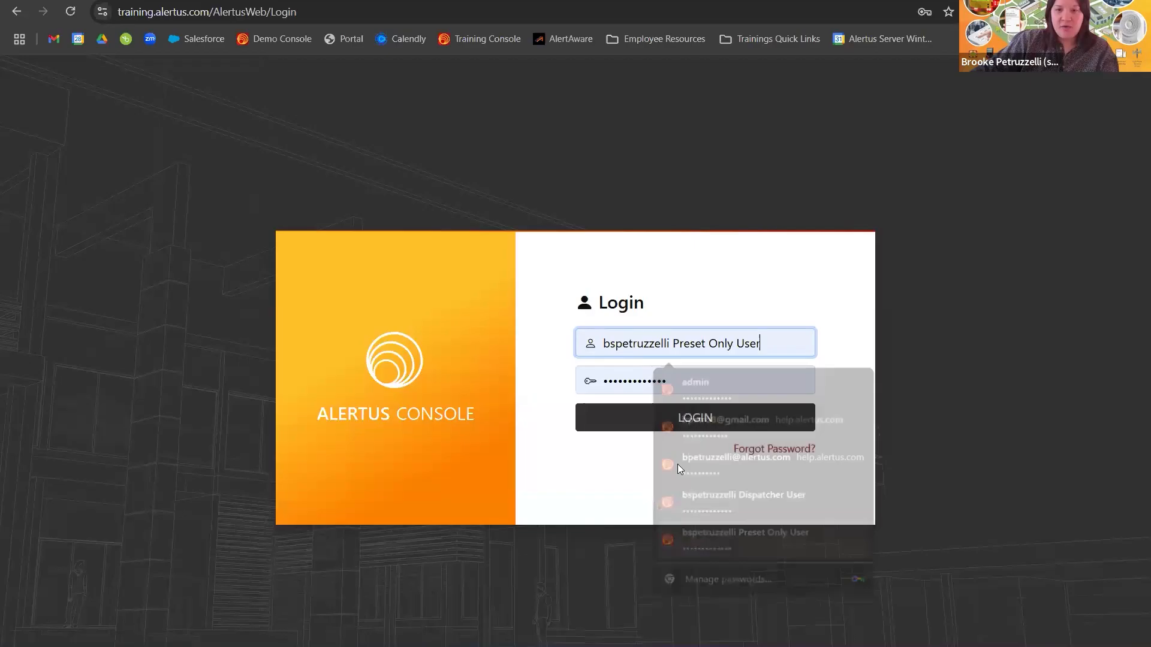
{"action": "left_click", "coordinate": [642, 420]}
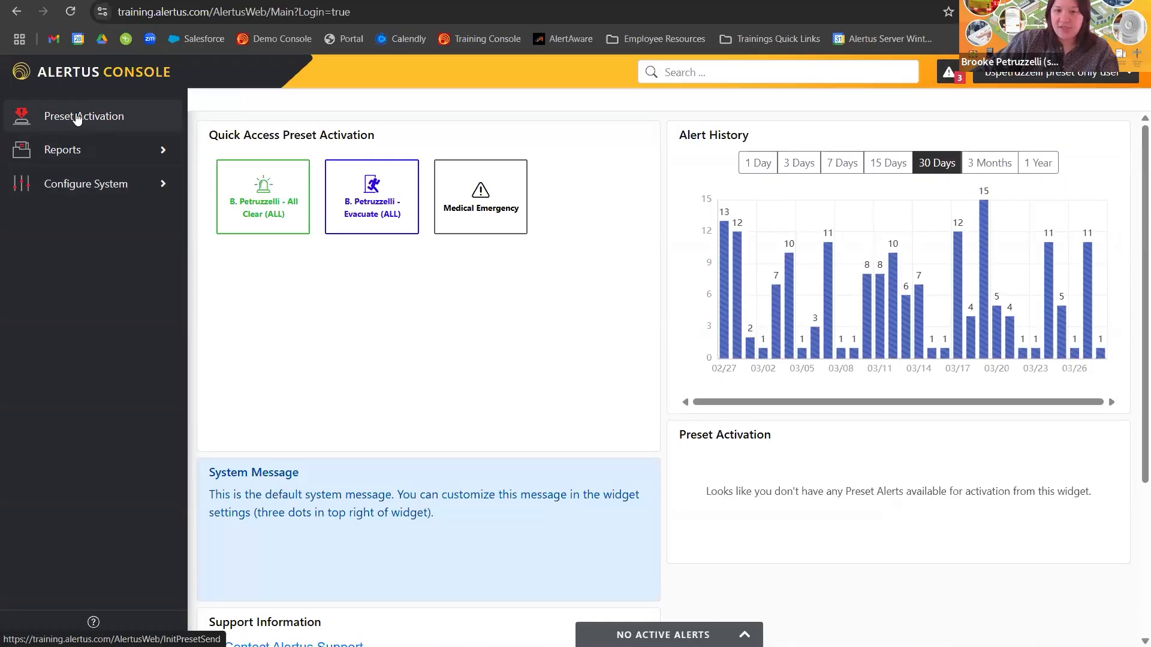
Step: Look through the report types and system configuration options available to the Preset Only user
{"action": "left_click", "coordinate": [69, 151]}
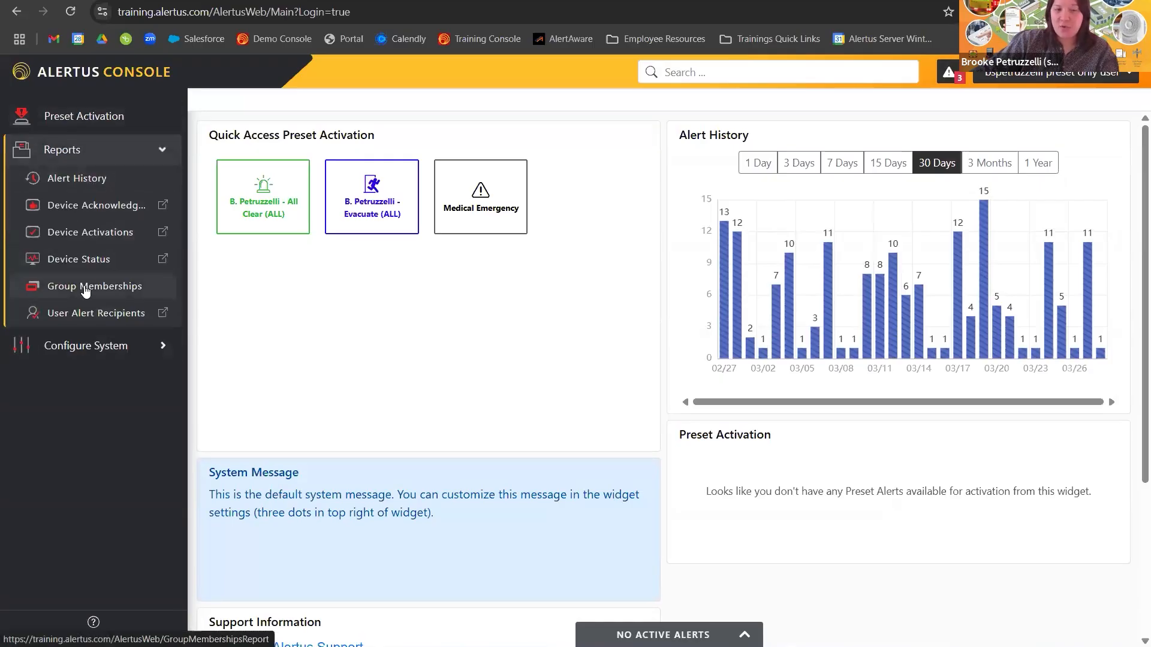
{"action": "left_click", "coordinate": [87, 152]}
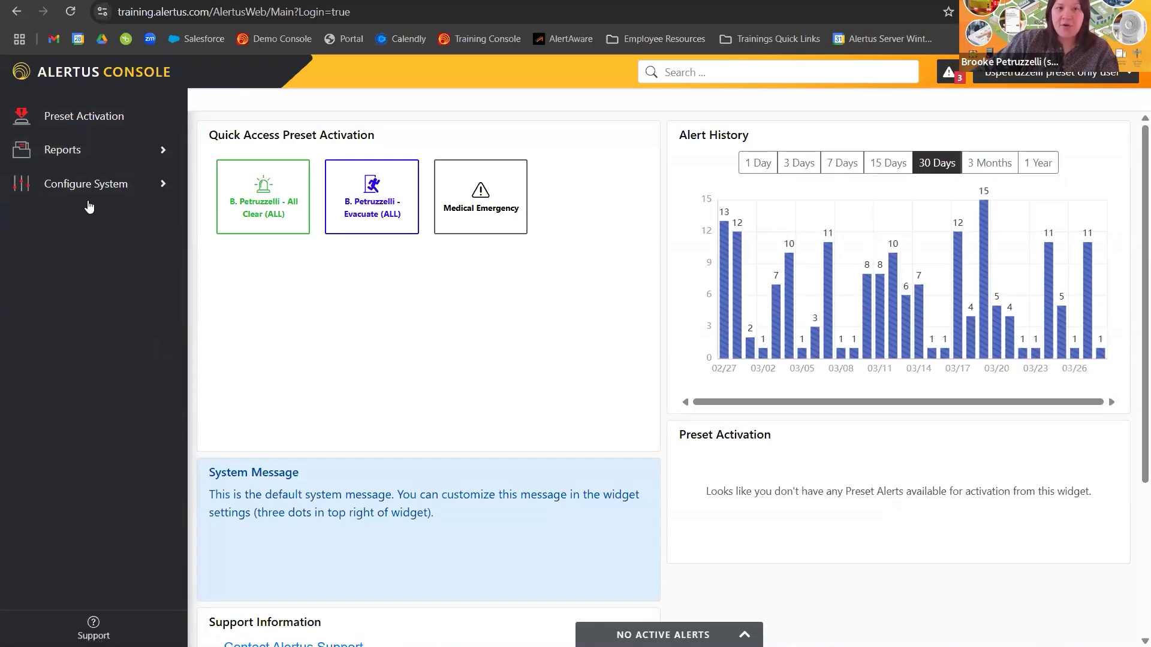
{"action": "left_click", "coordinate": [87, 184]}
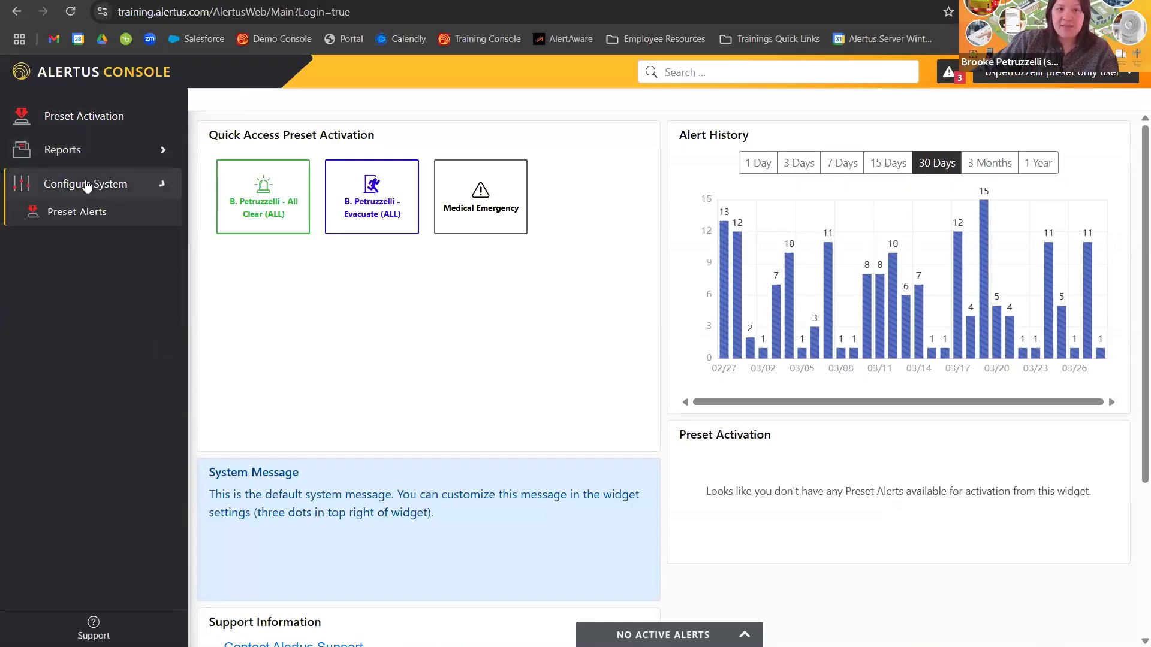
Step: Open the Preset Alerts configuration and check the edit, copy and delete actions in the list
{"action": "left_click", "coordinate": [99, 221]}
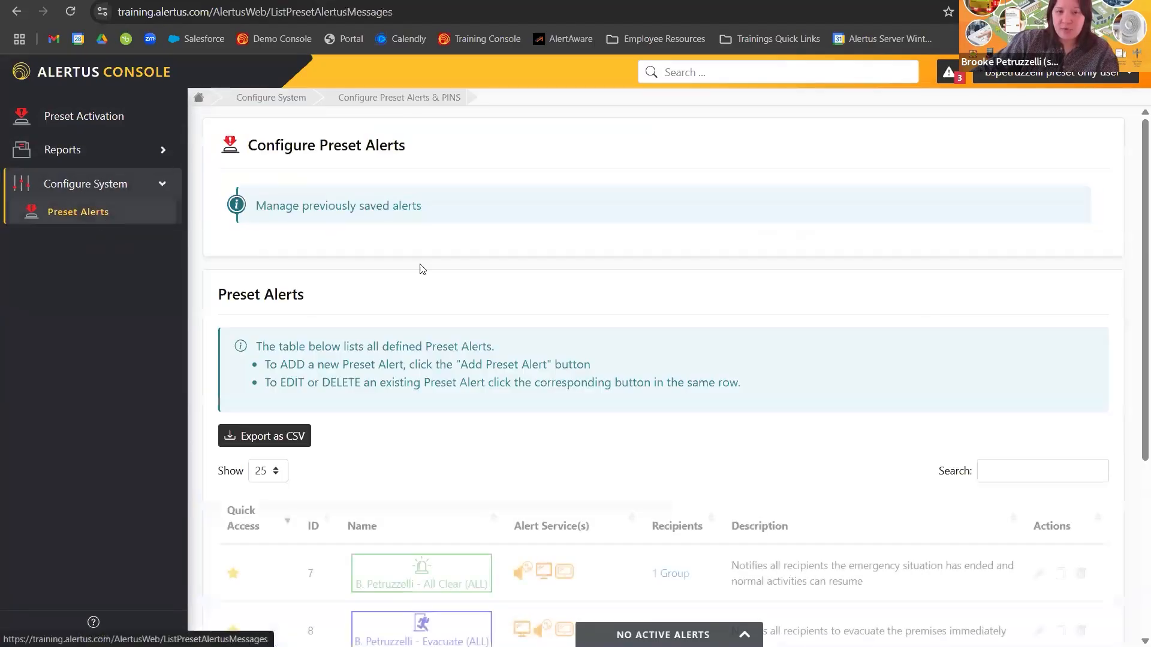
{"action": "scroll", "coordinate": [441, 252], "scroll_direction": "down", "scroll_amount": 4}
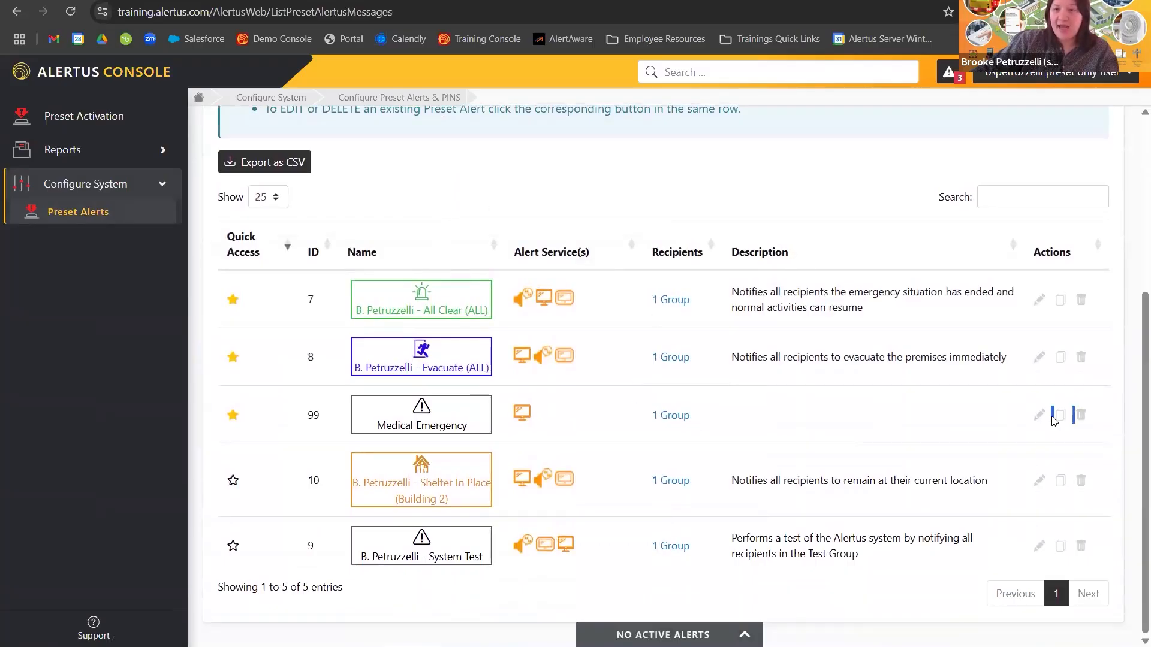
{"action": "double_click", "coordinate": [1079, 418]}
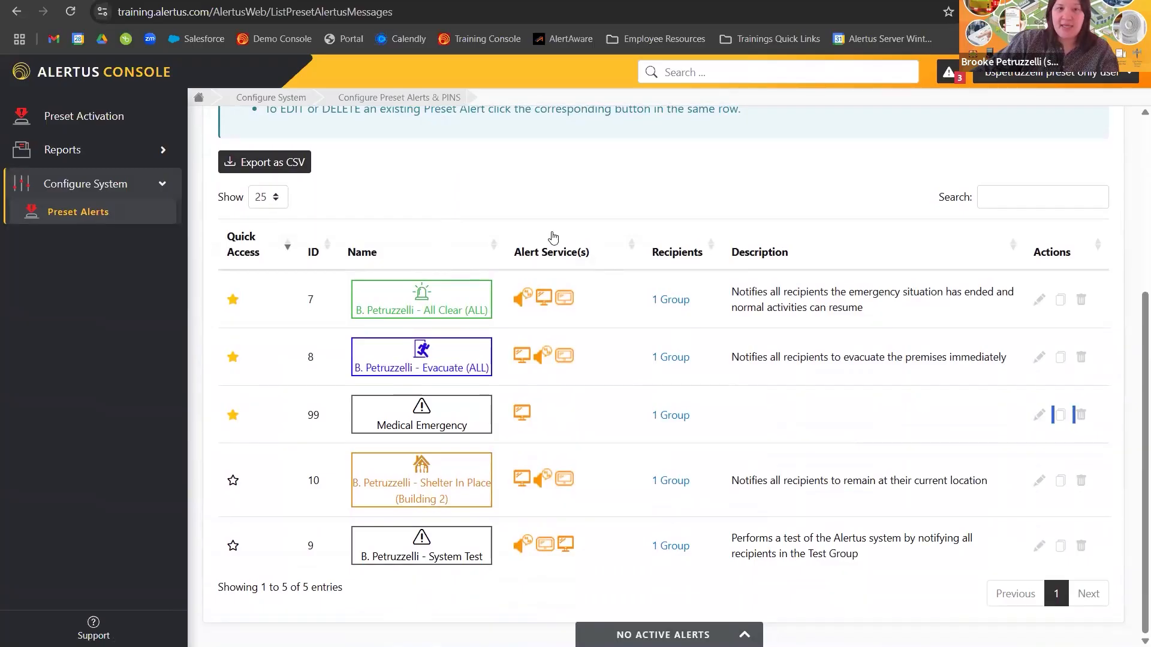
{"action": "double_click", "coordinate": [478, 201]}
Step: Remove Medical Emergency from the quick access presets and add Shelter In Place (Building 2) instead
{"action": "left_click", "coordinate": [233, 449]}
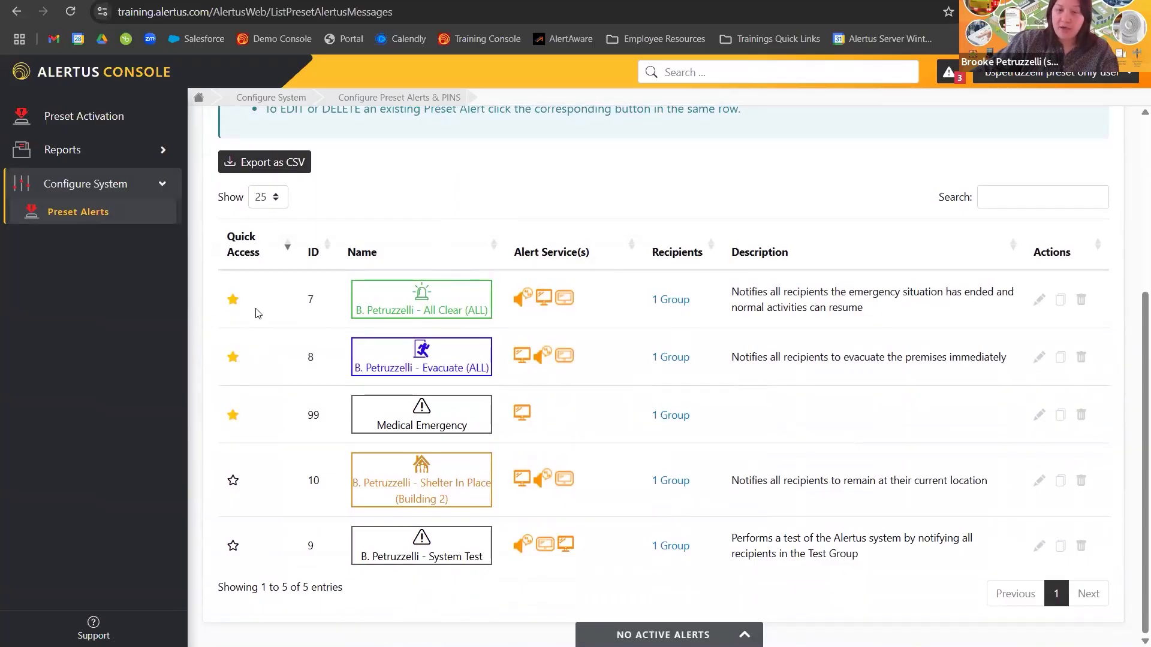
{"action": "left_click", "coordinate": [233, 416]}
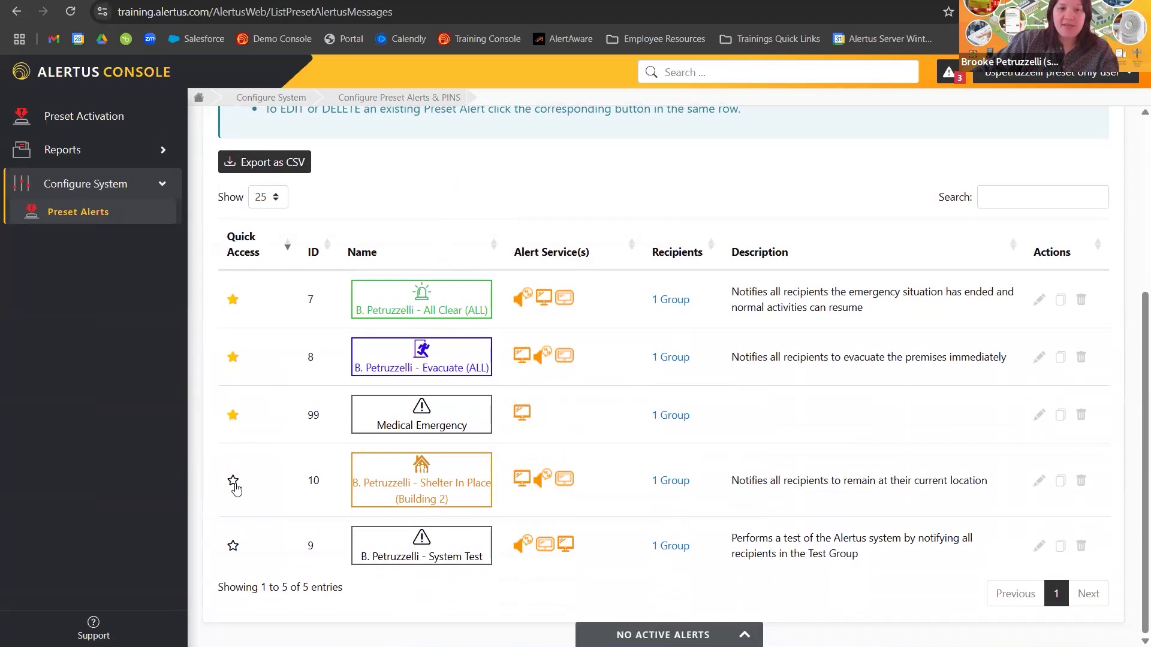
Step: Open Preset Activation and select the Evacuate (ALL) quick access preset to view its alert text
{"action": "left_click", "coordinate": [150, 118]}
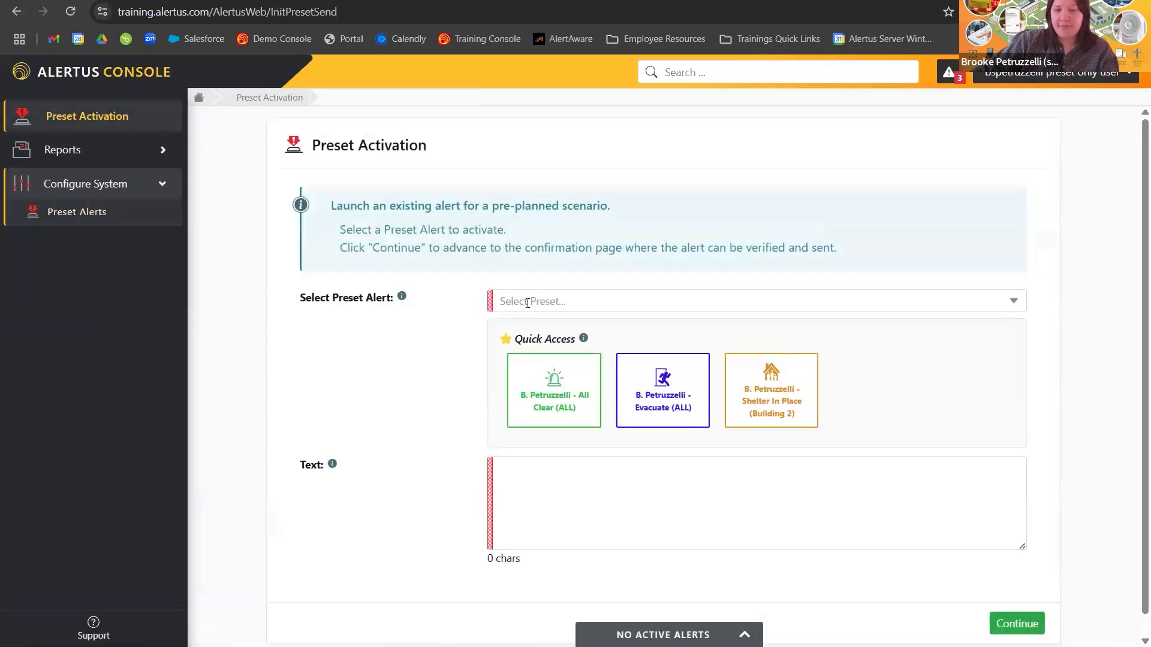
{"action": "left_click", "coordinate": [645, 390]}
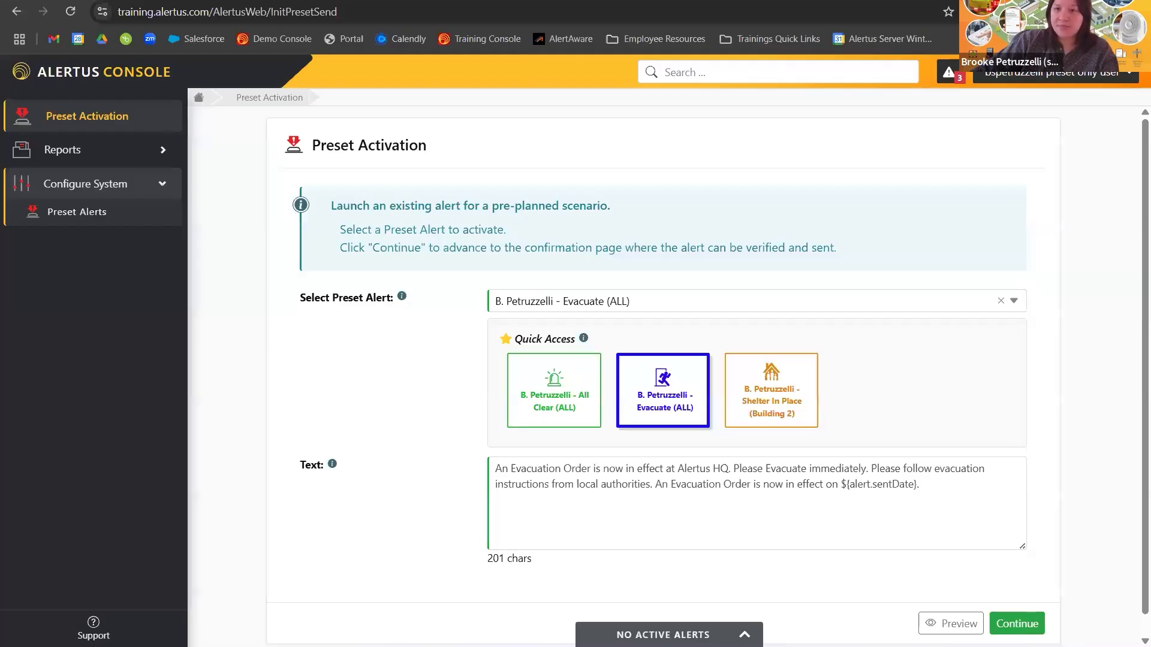
Step: Log out of the Preset Only account and log back in as admin with the saved username and password
{"action": "left_click", "coordinate": [1055, 72]}
{"action": "left_click", "coordinate": [1058, 140]}
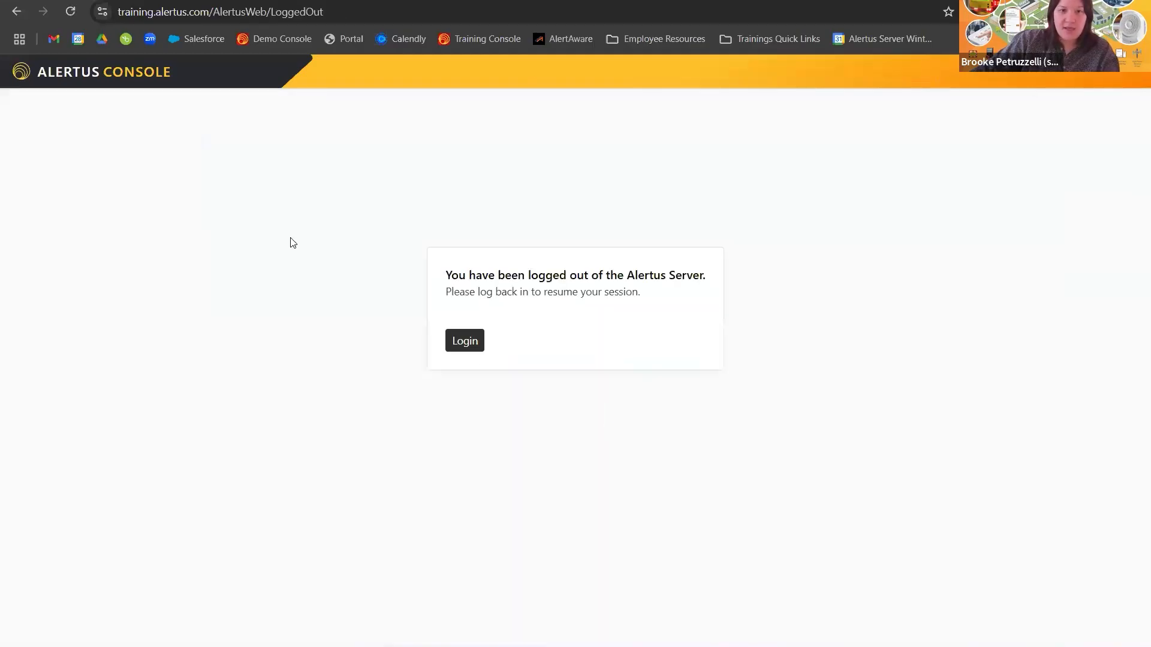
{"action": "left_click", "coordinate": [465, 341]}
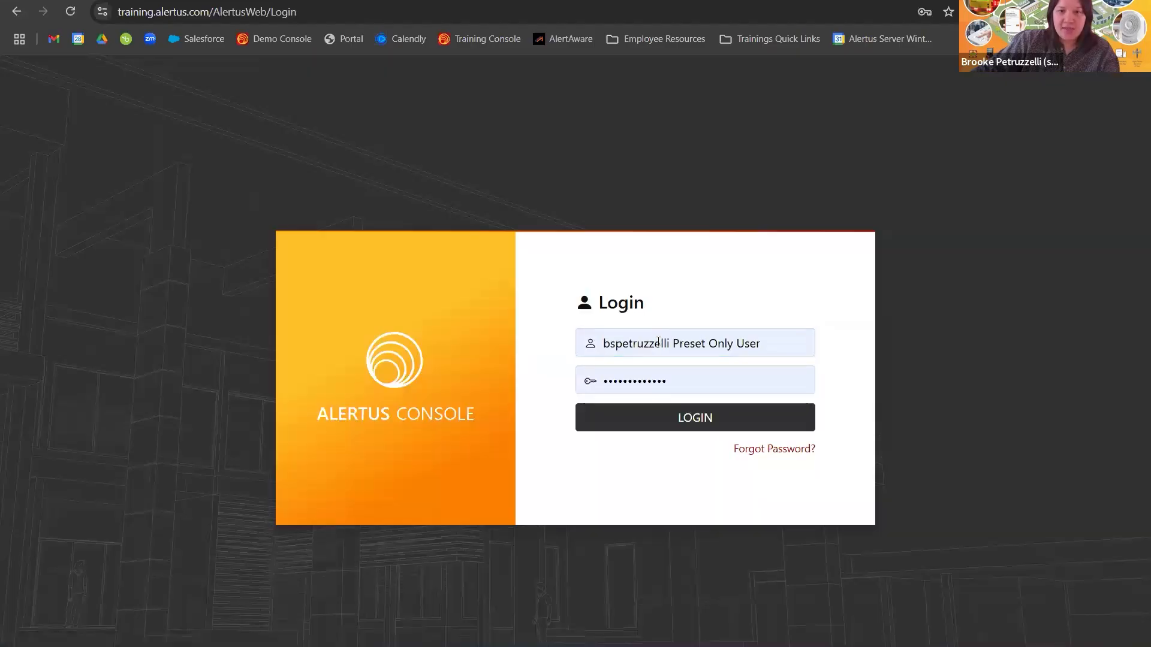
{"action": "left_click", "coordinate": [659, 342]}
{"action": "left_click", "coordinate": [711, 424]}
{"action": "left_click", "coordinate": [658, 420]}
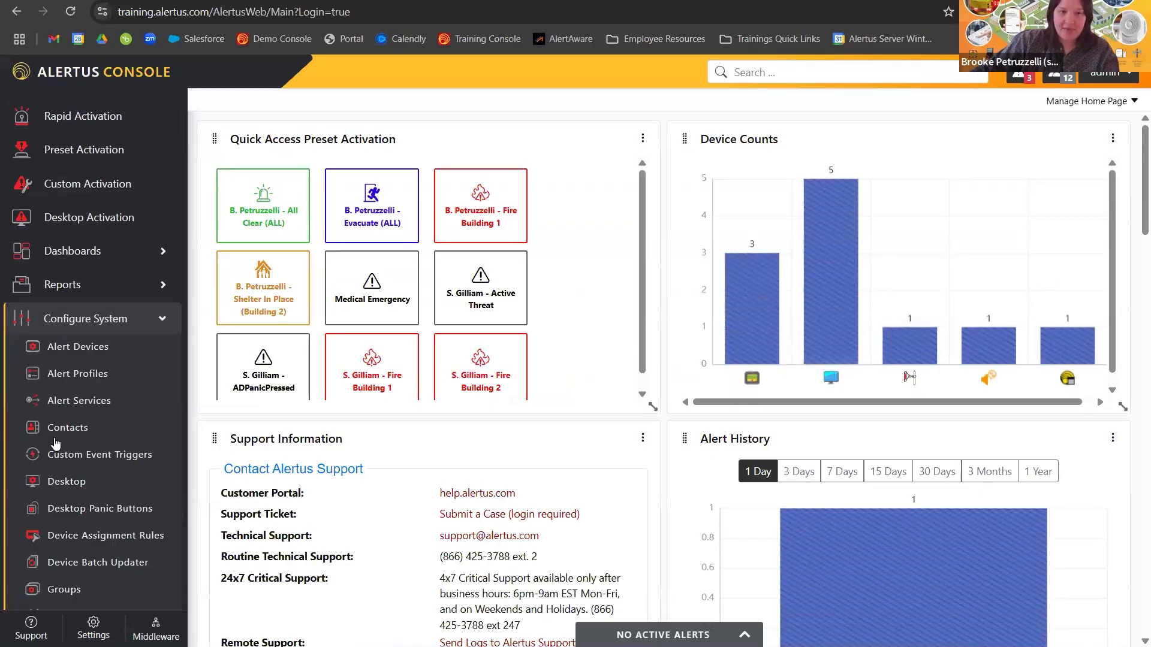
Step: Open Users and Access Rights and review the Users section, including its note on adding LDAP/AD users
{"action": "scroll", "coordinate": [59, 372], "scroll_direction": "down", "scroll_amount": 6}
{"action": "left_click", "coordinate": [124, 541]}
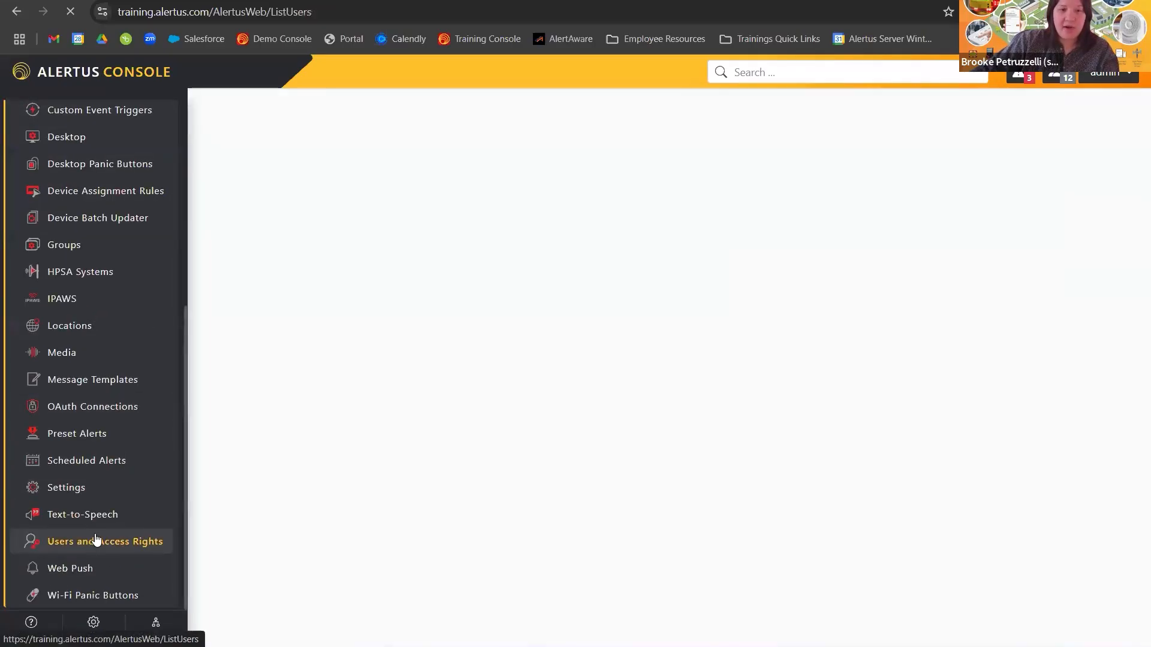
{"action": "scroll", "coordinate": [407, 482], "scroll_direction": "down", "scroll_amount": 5}
{"action": "scroll", "coordinate": [465, 371], "scroll_direction": "down", "scroll_amount": 3}
{"action": "scroll", "coordinate": [468, 371], "scroll_direction": "up", "scroll_amount": 4}
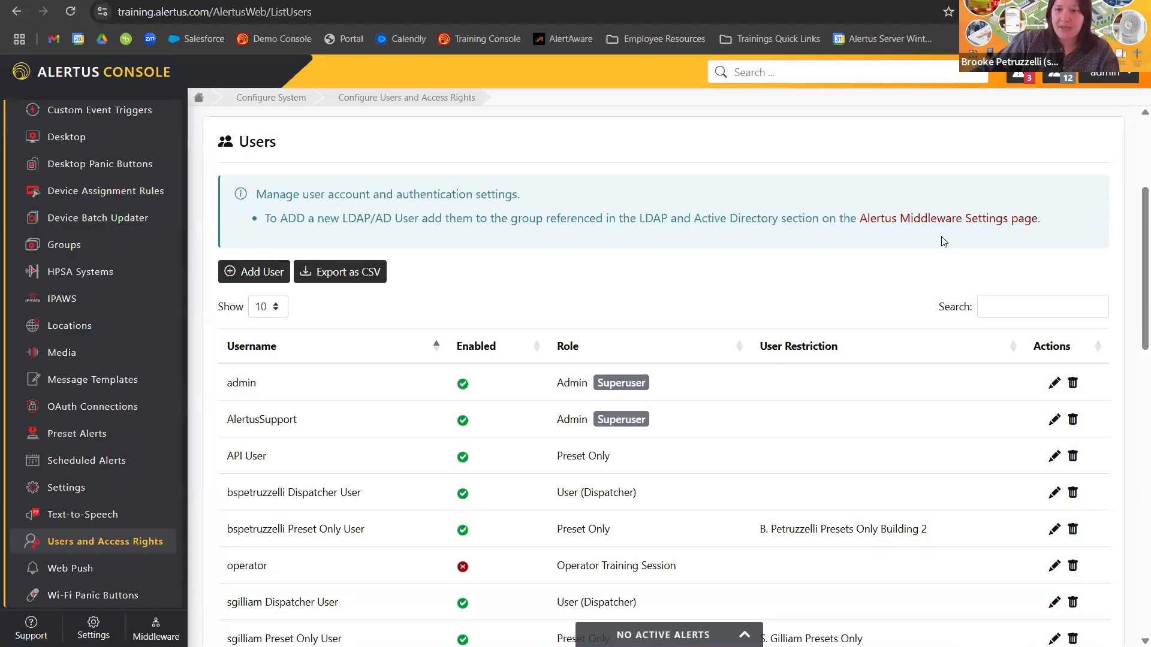
{"action": "left_click_drag", "start_coordinate": [268, 219], "coordinate": [854, 211]}
{"action": "left_click", "coordinate": [743, 231]}
Step: Open the LDAP and Active Directory section of the Alertus Middleware Settings and examine the LDAP domain and role group name fields
{"action": "left_click", "coordinate": [161, 630]}
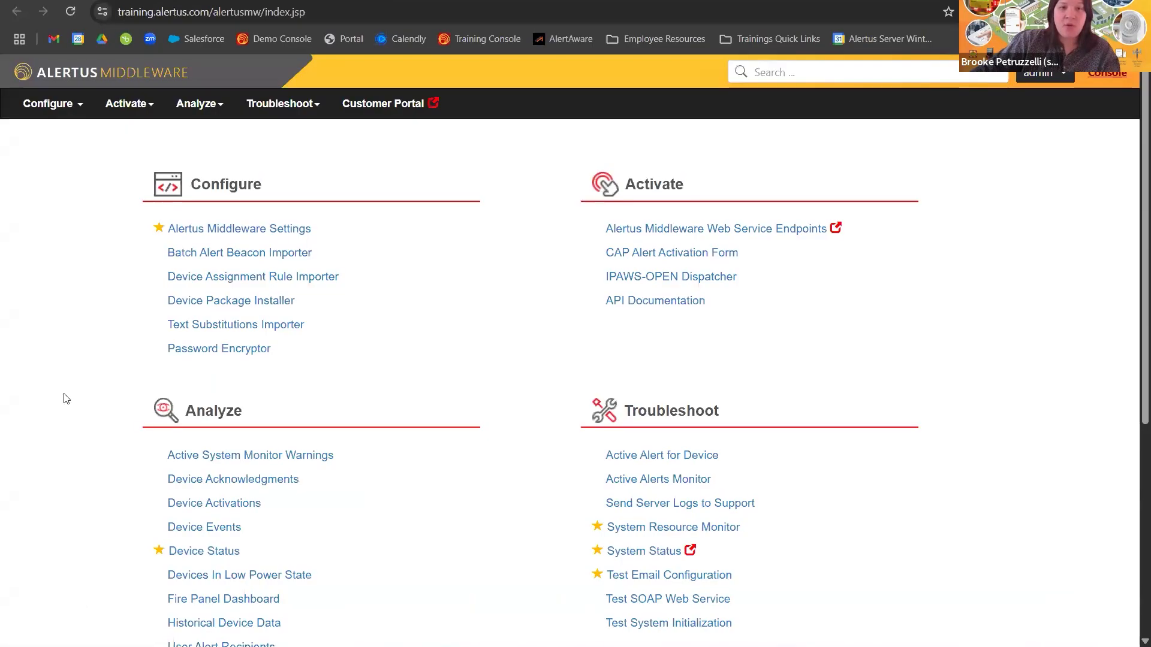
{"action": "left_click", "coordinate": [215, 234]}
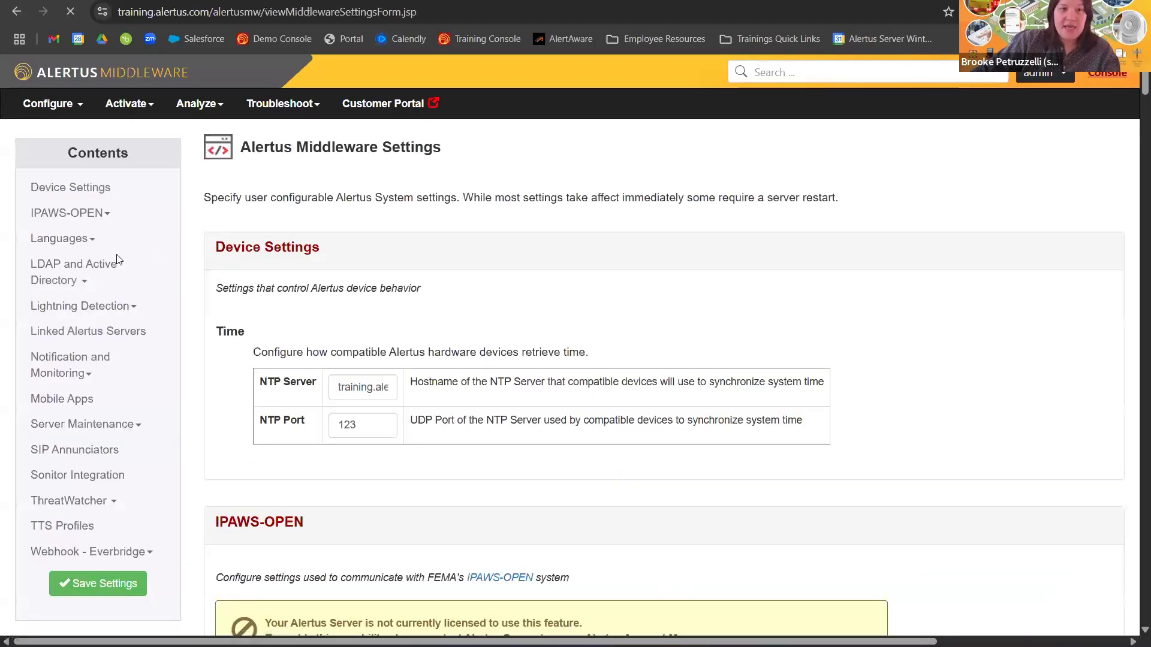
{"action": "left_click", "coordinate": [65, 281]}
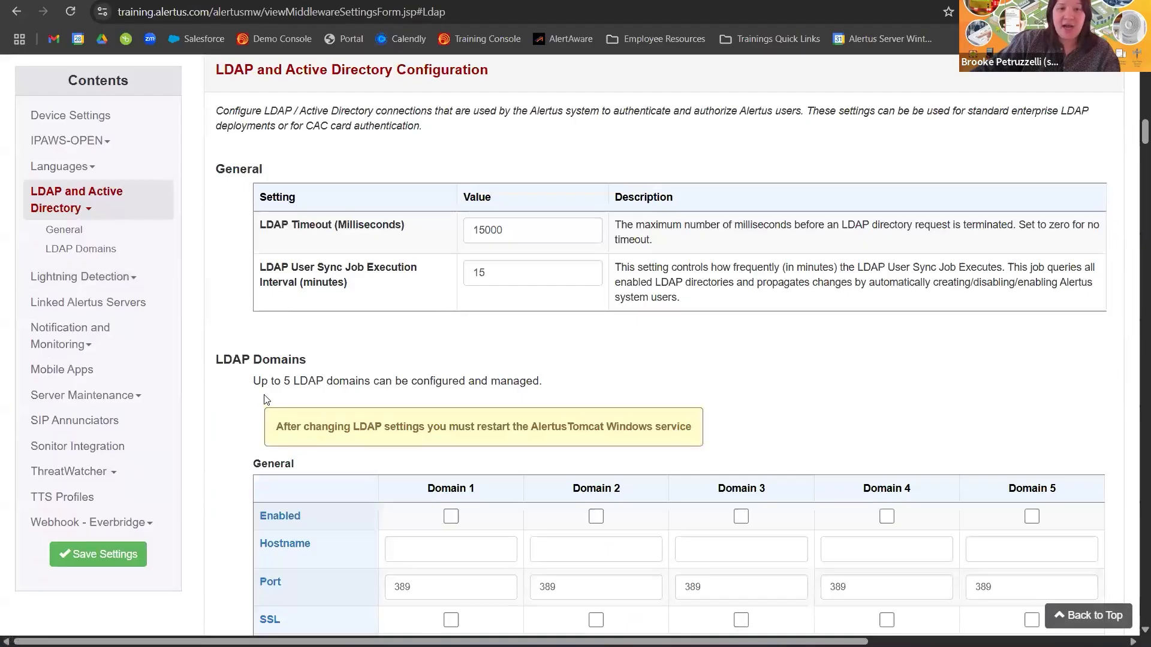
{"action": "scroll", "coordinate": [267, 400], "scroll_direction": "down", "scroll_amount": 1}
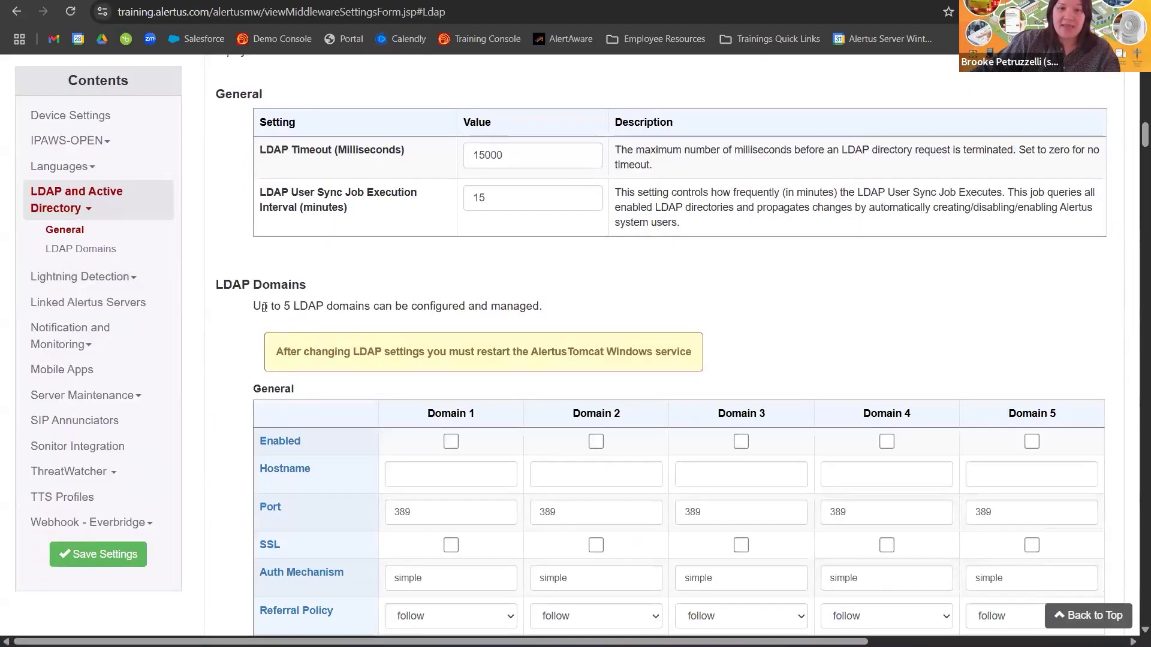
{"action": "scroll", "coordinate": [409, 341], "scroll_direction": "down", "scroll_amount": 2}
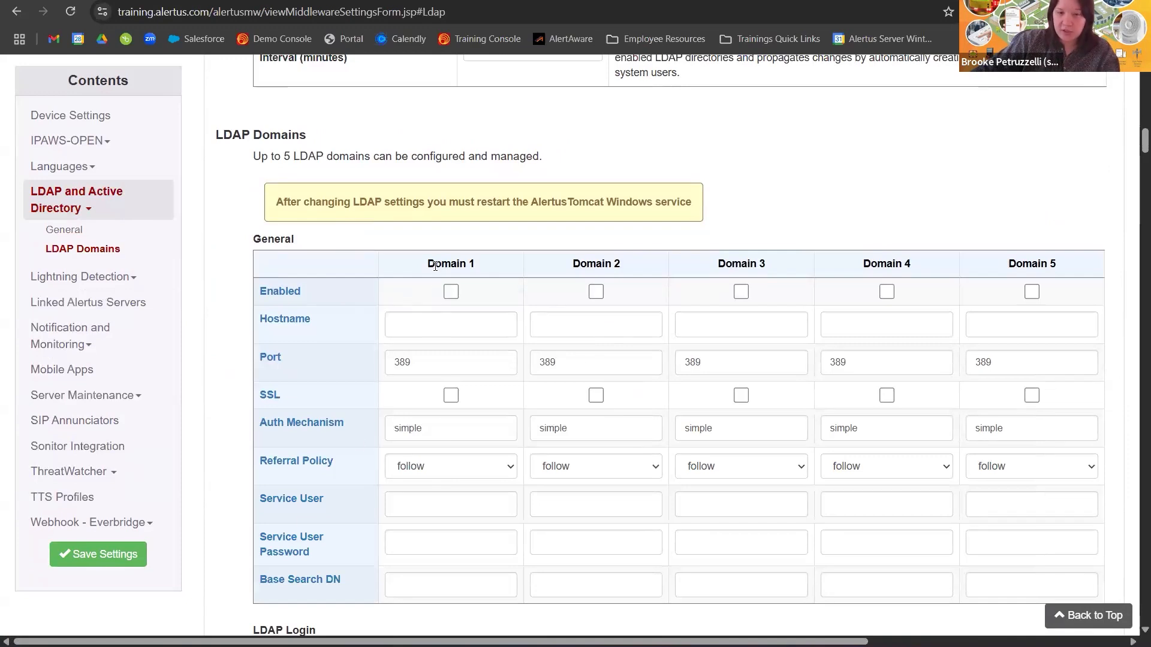
{"action": "scroll", "coordinate": [432, 282], "scroll_direction": "down", "scroll_amount": 6}
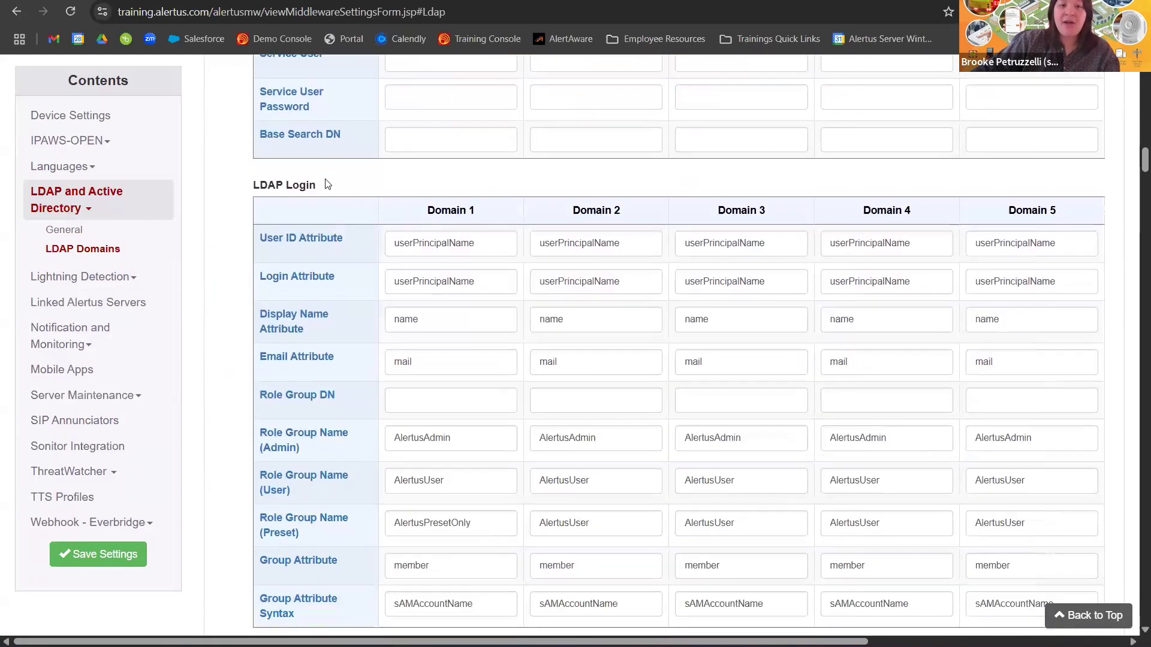
{"action": "scroll", "coordinate": [316, 188], "scroll_direction": "down", "scroll_amount": 2}
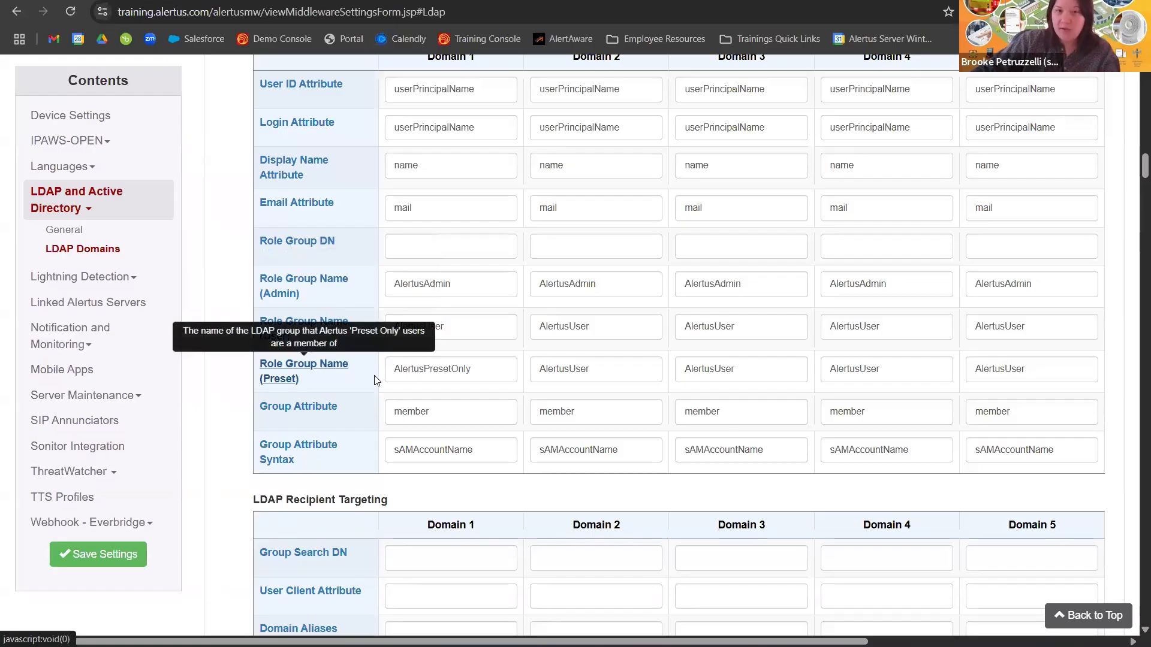
{"action": "scroll", "coordinate": [376, 380], "scroll_direction": "up", "scroll_amount": 1}
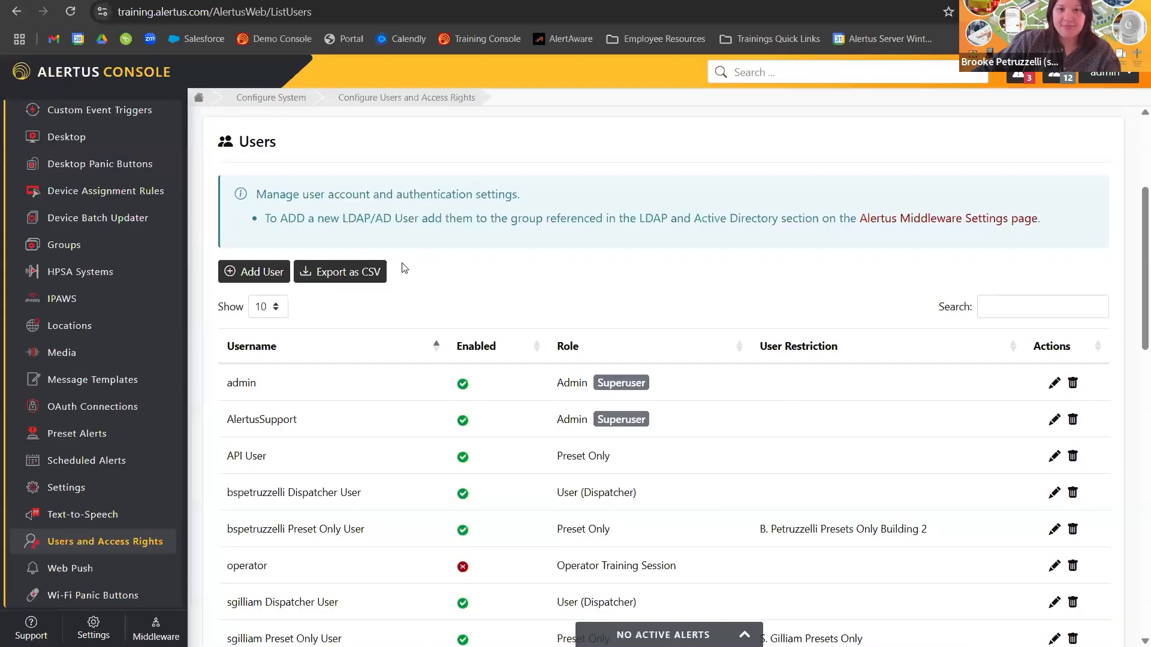
Step: Return to the console's Users and Access Rights page and review the User Roles and User Restrictions lists
{"action": "left_click", "coordinate": [300, 1]}
{"action": "scroll", "coordinate": [467, 290], "scroll_direction": "down", "scroll_amount": 3}
{"action": "scroll", "coordinate": [521, 310], "scroll_direction": "down", "scroll_amount": 8}
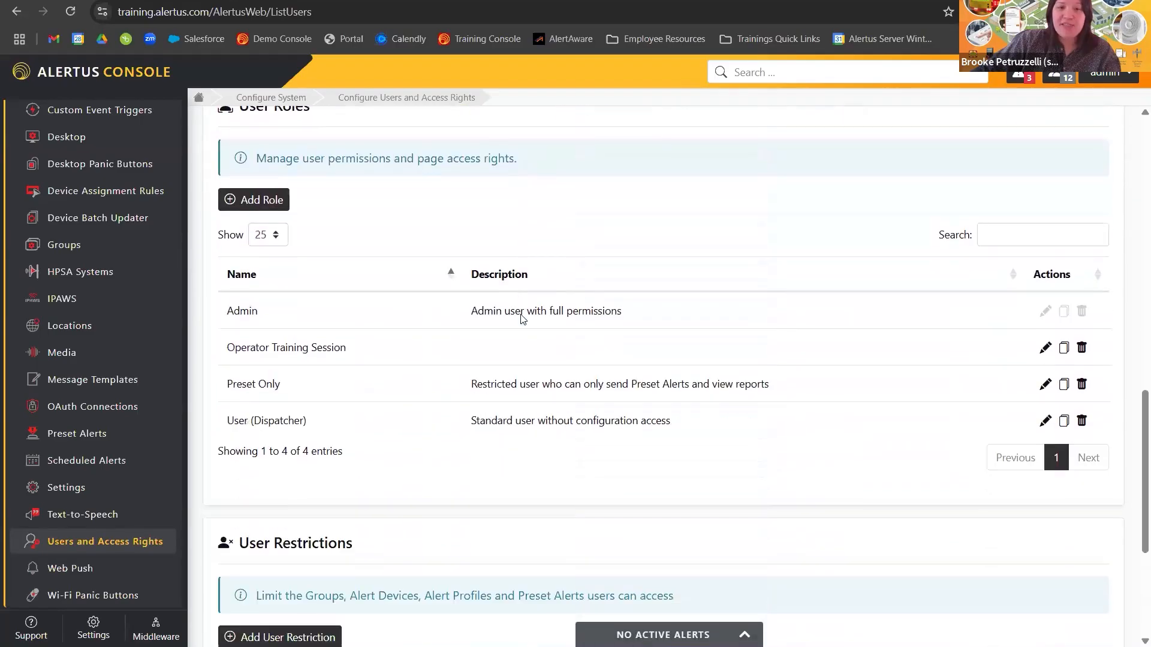
{"action": "scroll", "coordinate": [523, 319], "scroll_direction": "down", "scroll_amount": 3}
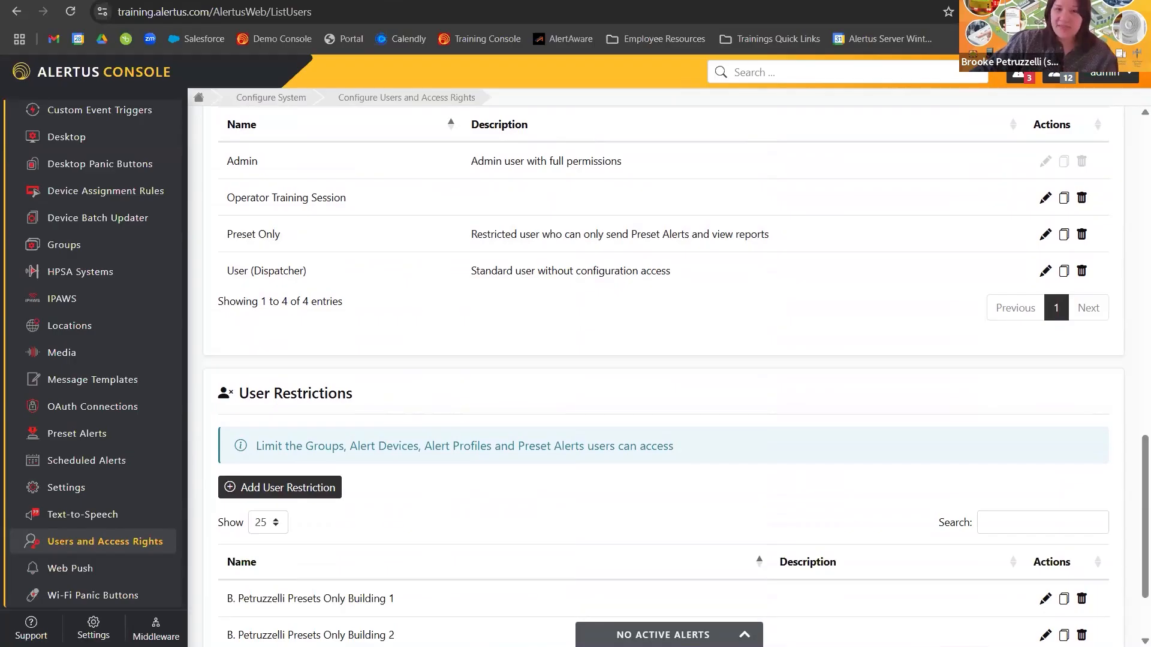
{"action": "scroll", "coordinate": [60, 425], "scroll_direction": "up", "scroll_amount": 5}
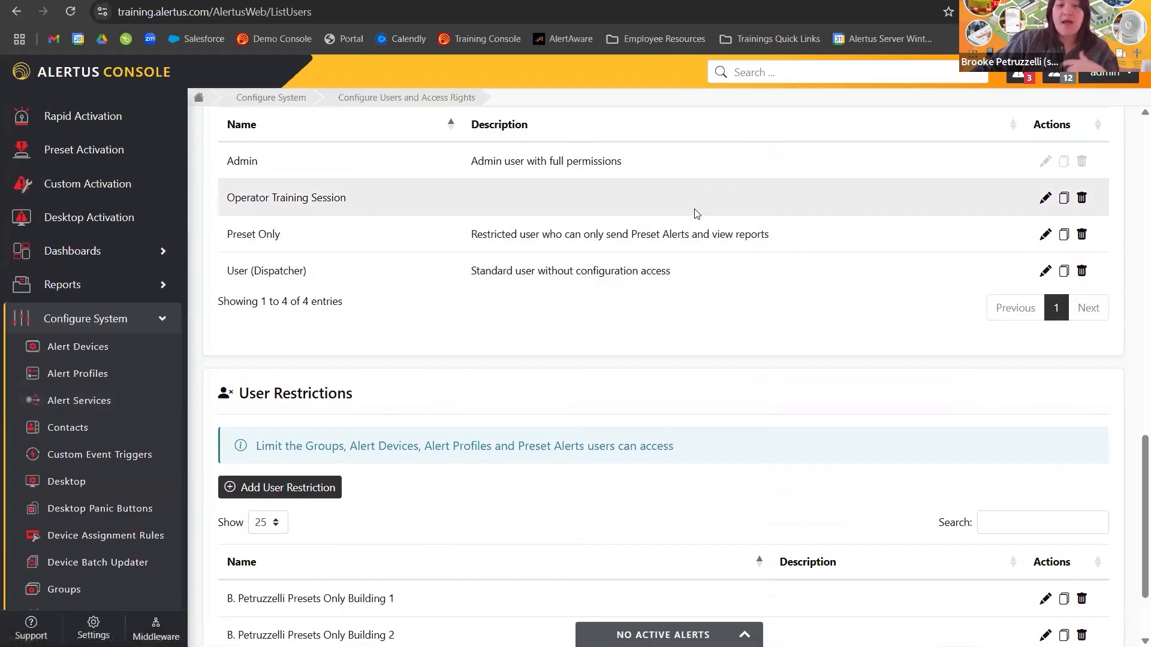
{"action": "scroll", "coordinate": [696, 216], "scroll_direction": "down", "scroll_amount": 2}
{"action": "scroll", "coordinate": [534, 336], "scroll_direction": "up", "scroll_amount": 4}
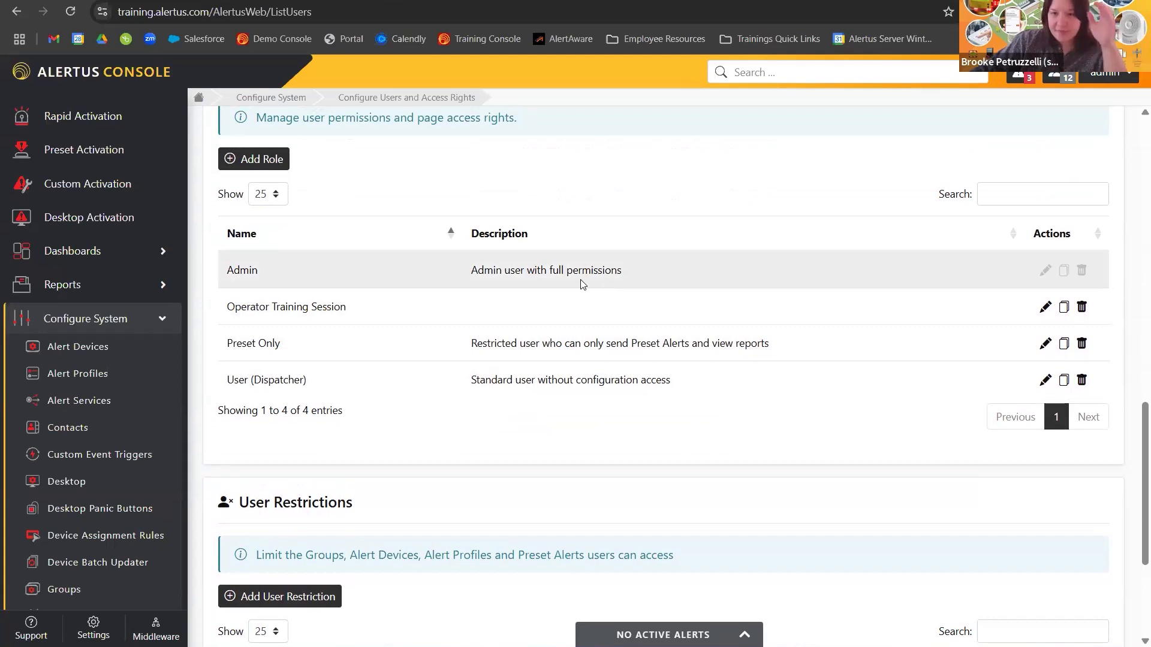
Step: Start a new user role named University Admin with the Administrator home page layout
{"action": "left_click", "coordinate": [271, 162]}
{"action": "left_click", "coordinate": [428, 449]}
{"action": "type", "text": "Uni"}
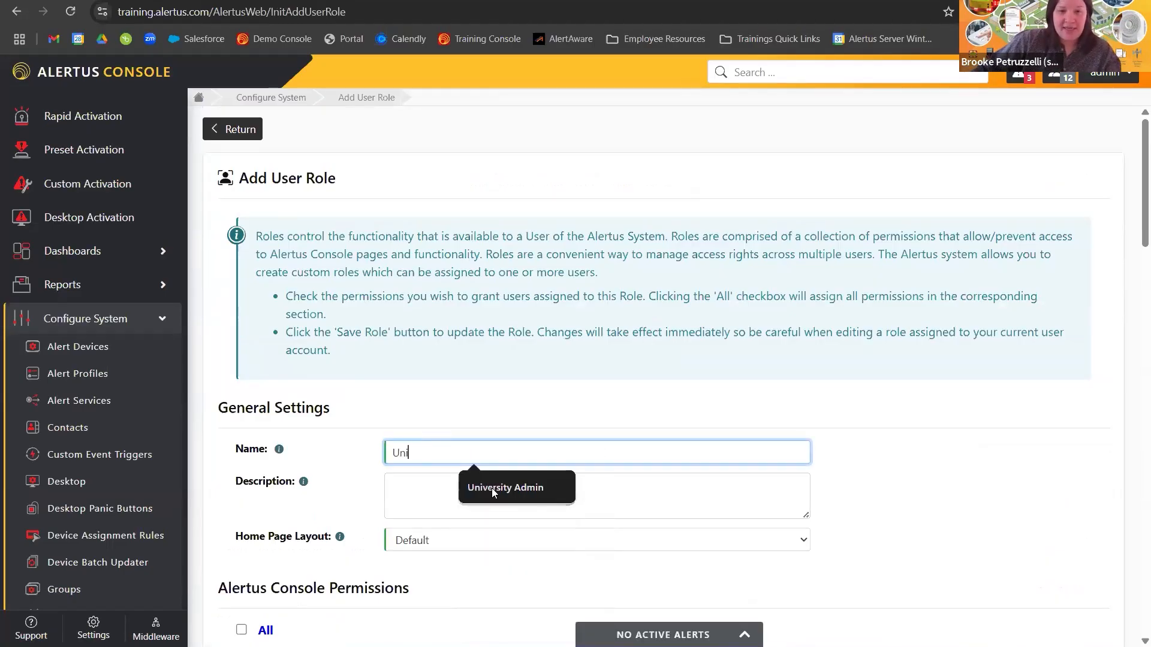
{"action": "left_click", "coordinate": [491, 488]}
{"action": "scroll", "coordinate": [489, 389], "scroll_direction": "down", "scroll_amount": 3}
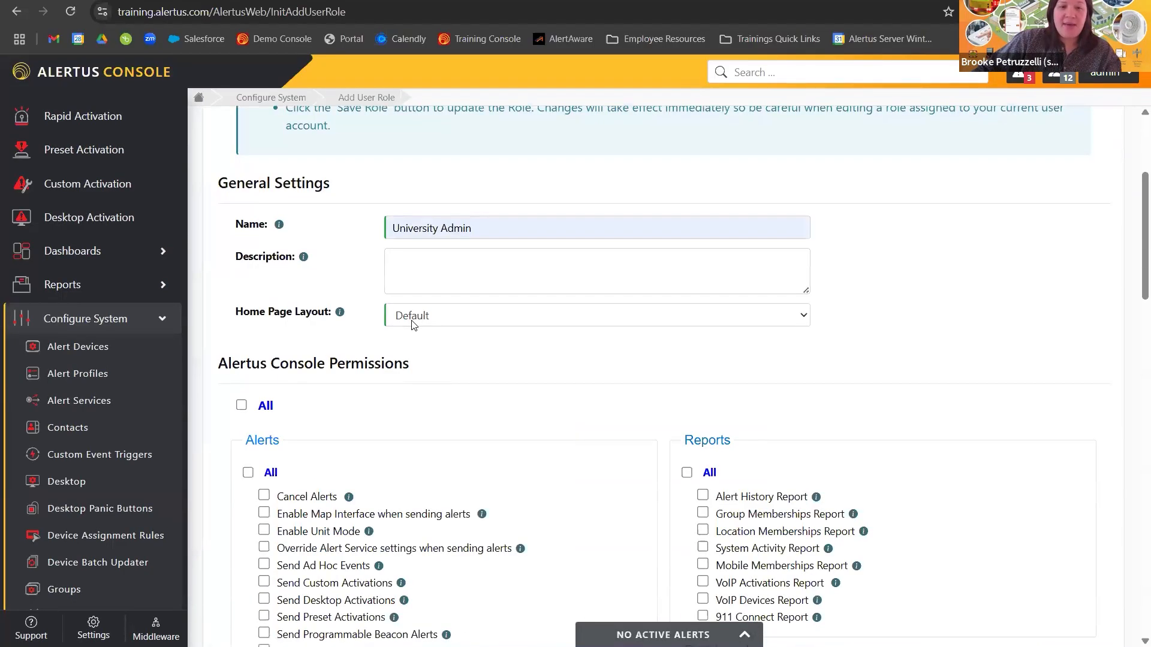
{"action": "left_click", "coordinate": [413, 324]}
{"action": "left_click", "coordinate": [411, 351]}
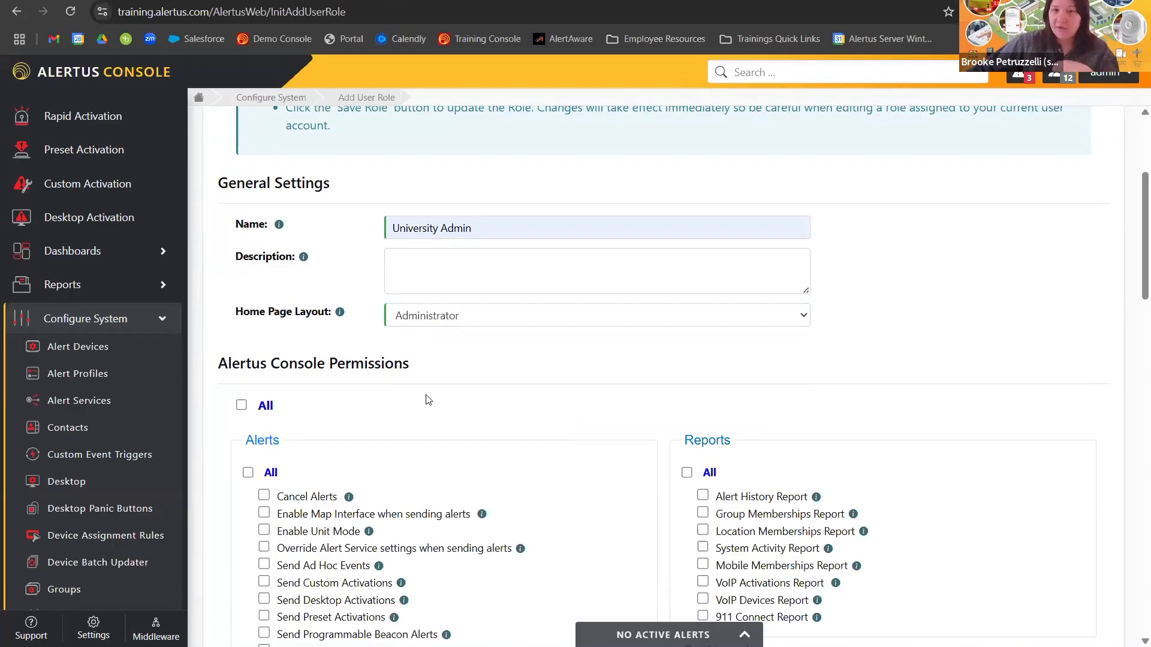
Step: Grant the role all Alerts permissions plus the Alert History, Group Memberships and System Activity reports
{"action": "scroll", "coordinate": [338, 414], "scroll_direction": "down", "scroll_amount": 1}
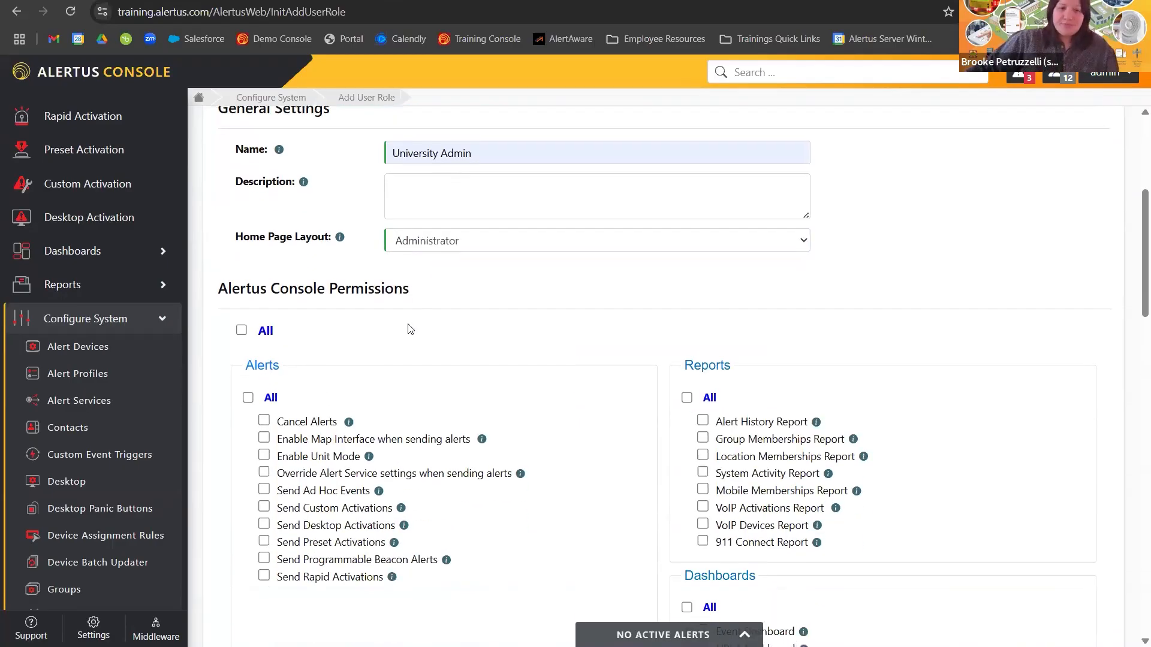
{"action": "scroll", "coordinate": [431, 333], "scroll_direction": "down", "scroll_amount": 1}
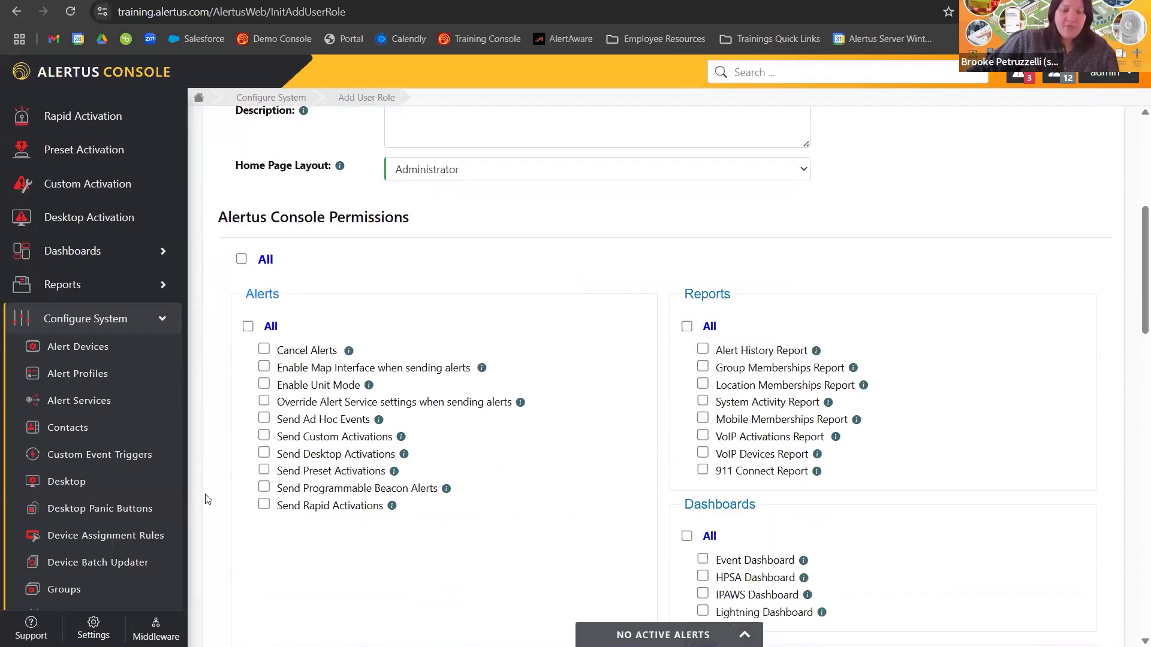
{"action": "left_click", "coordinate": [247, 323]}
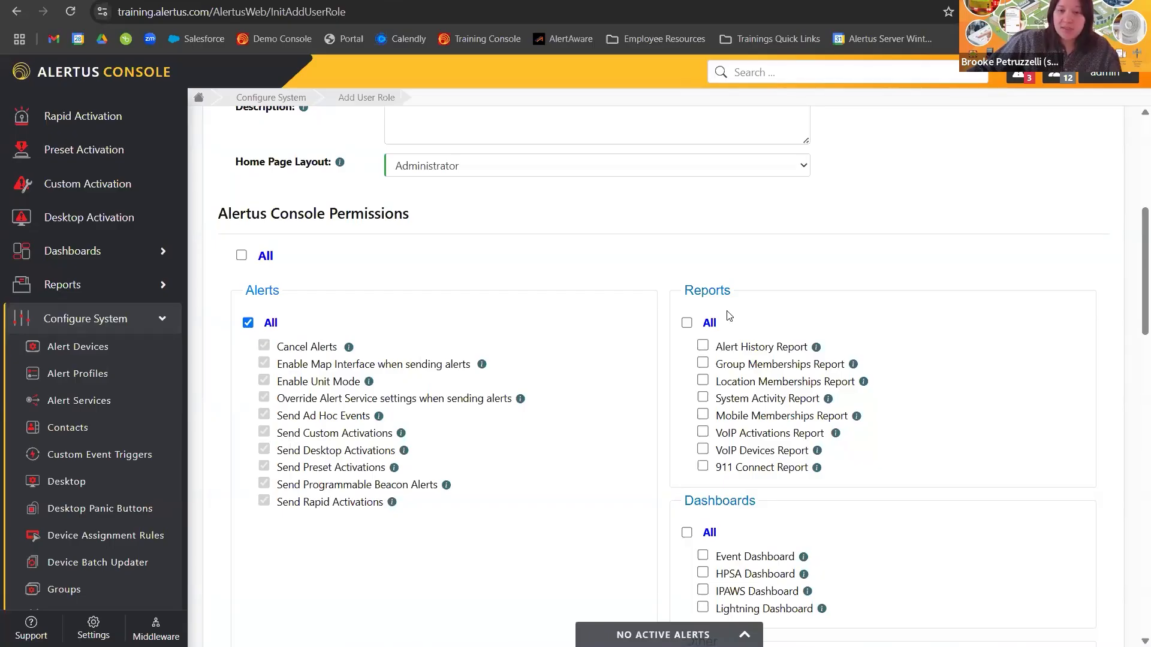
{"action": "left_click", "coordinate": [702, 347]}
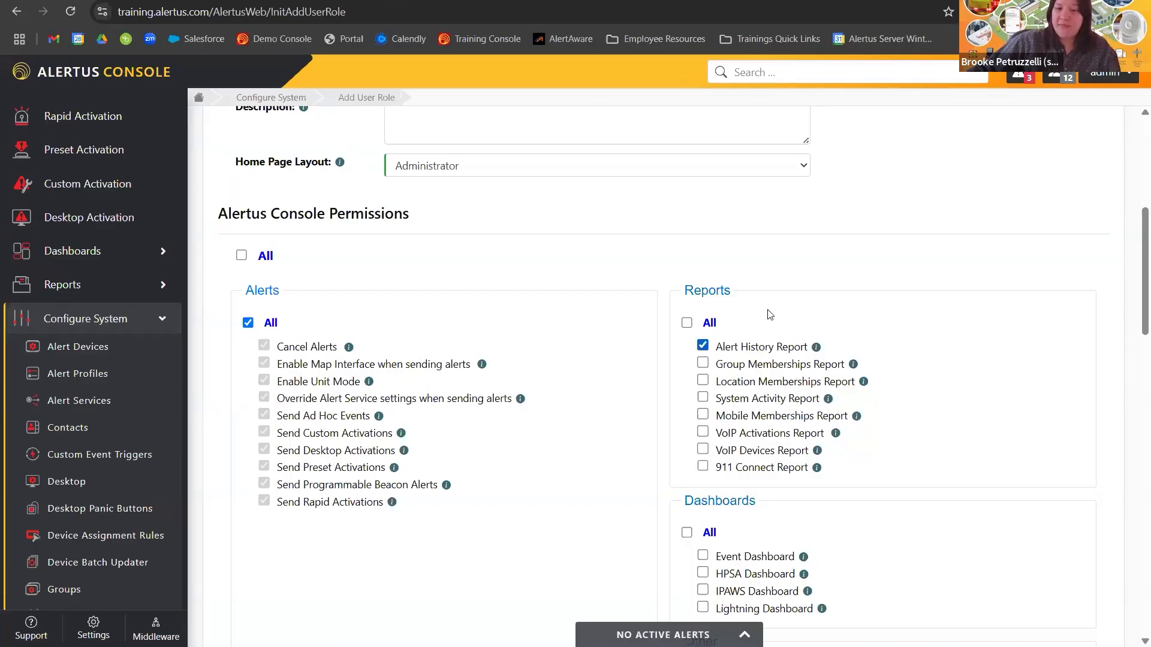
{"action": "left_click", "coordinate": [702, 364]}
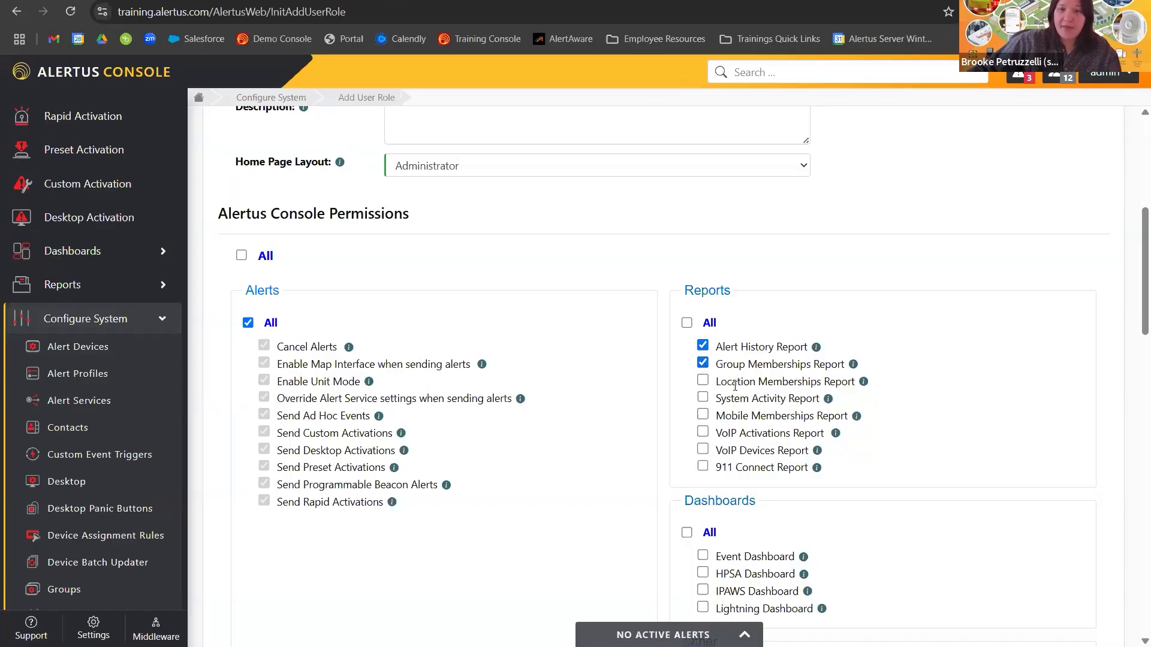
{"action": "left_click", "coordinate": [704, 399]}
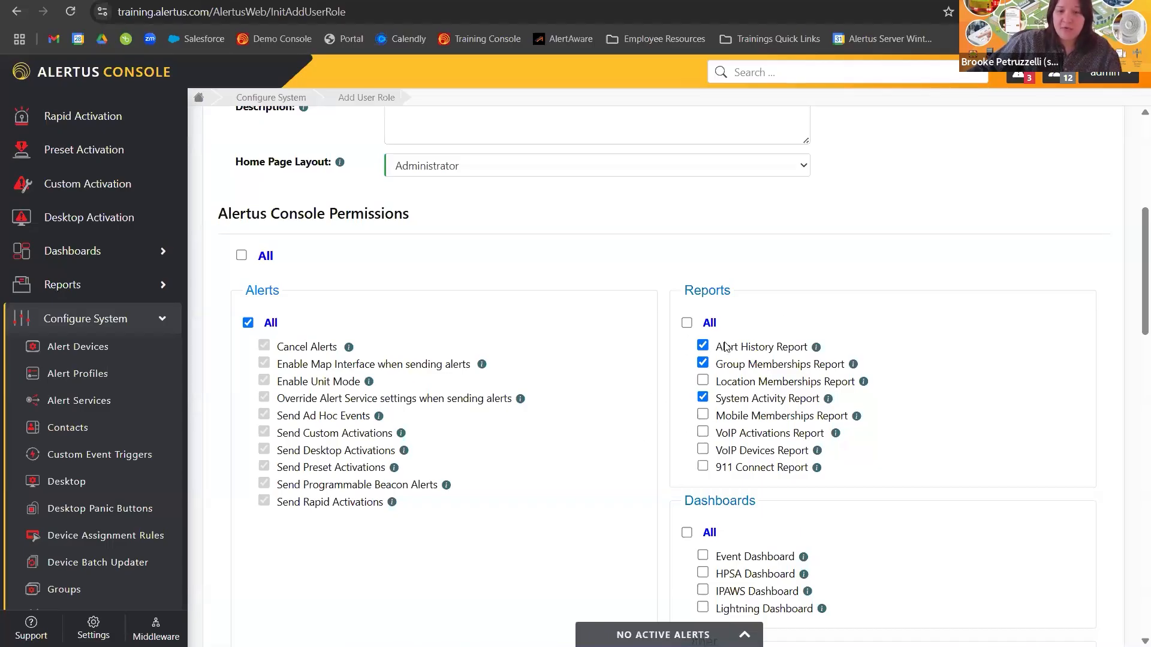
Step: Grant the role access to the Event Dashboard
{"action": "scroll", "coordinate": [840, 412], "scroll_direction": "down", "scroll_amount": 3}
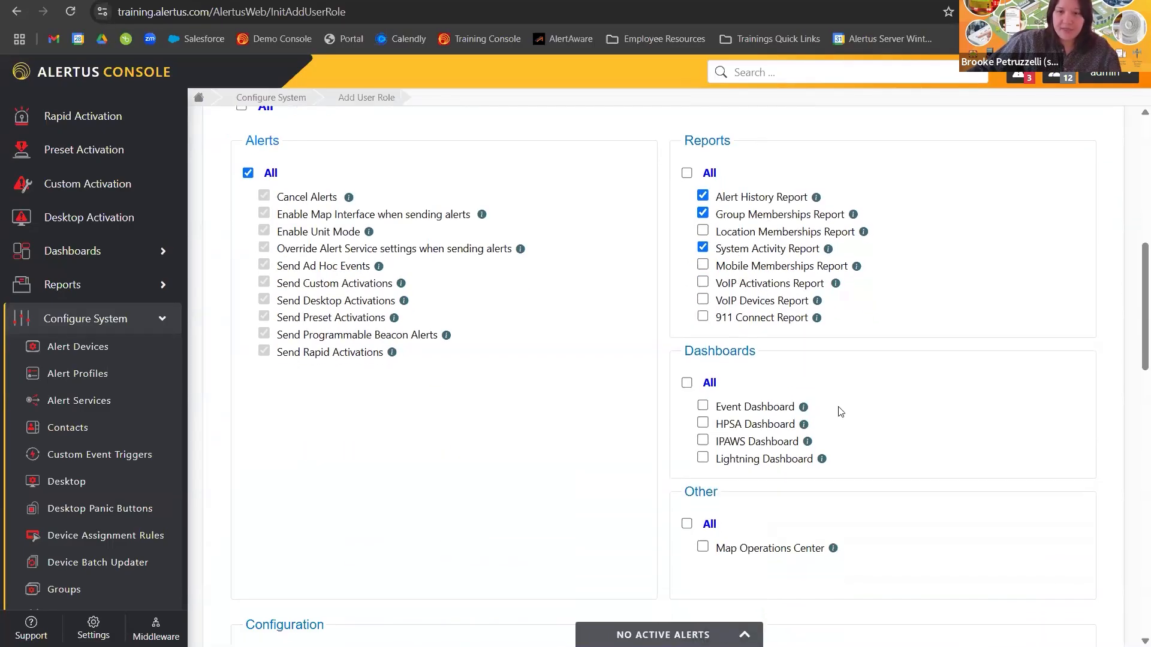
{"action": "left_click", "coordinate": [702, 406]}
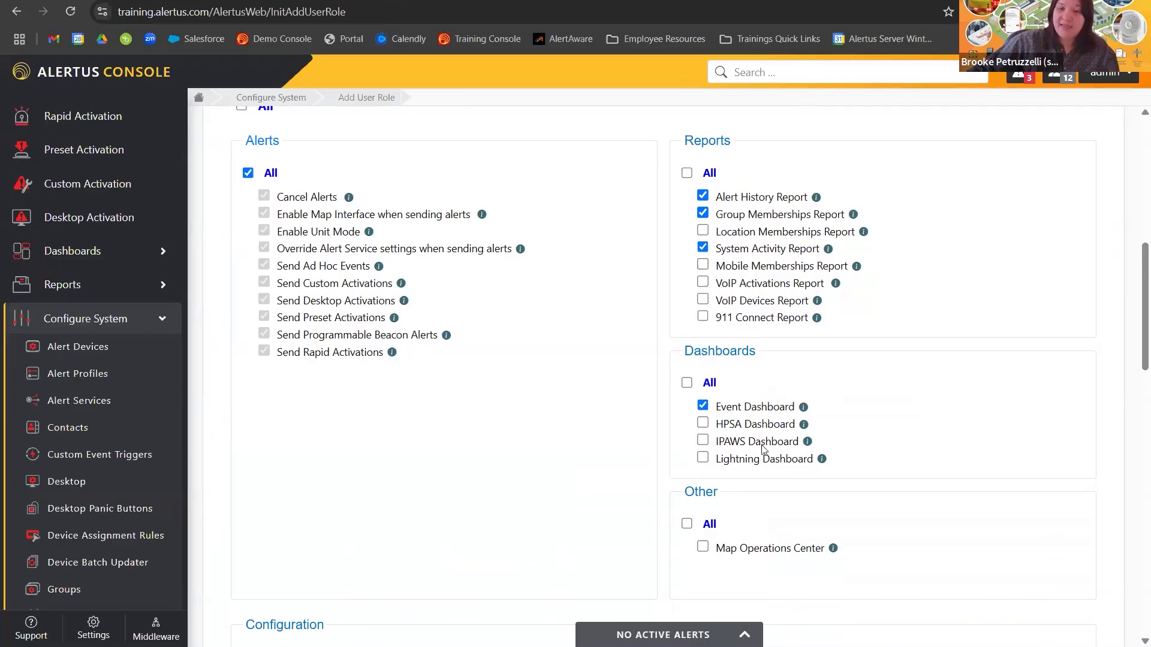
{"action": "scroll", "coordinate": [743, 461], "scroll_direction": "down", "scroll_amount": 1}
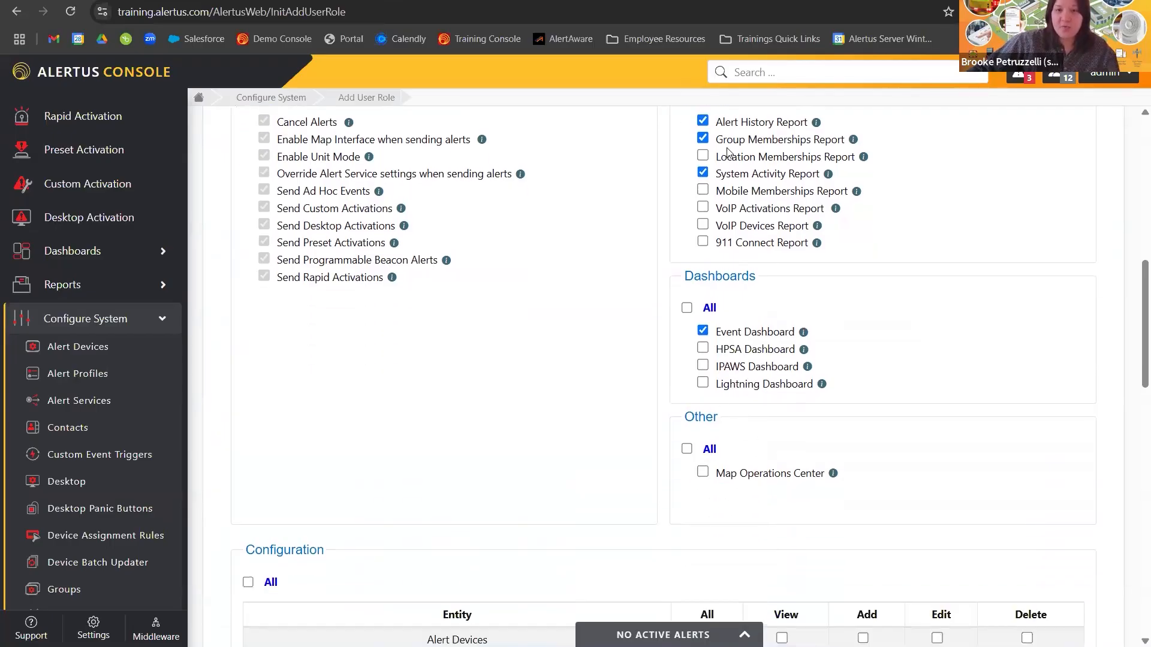
{"action": "scroll", "coordinate": [682, 362], "scroll_direction": "up", "scroll_amount": 1}
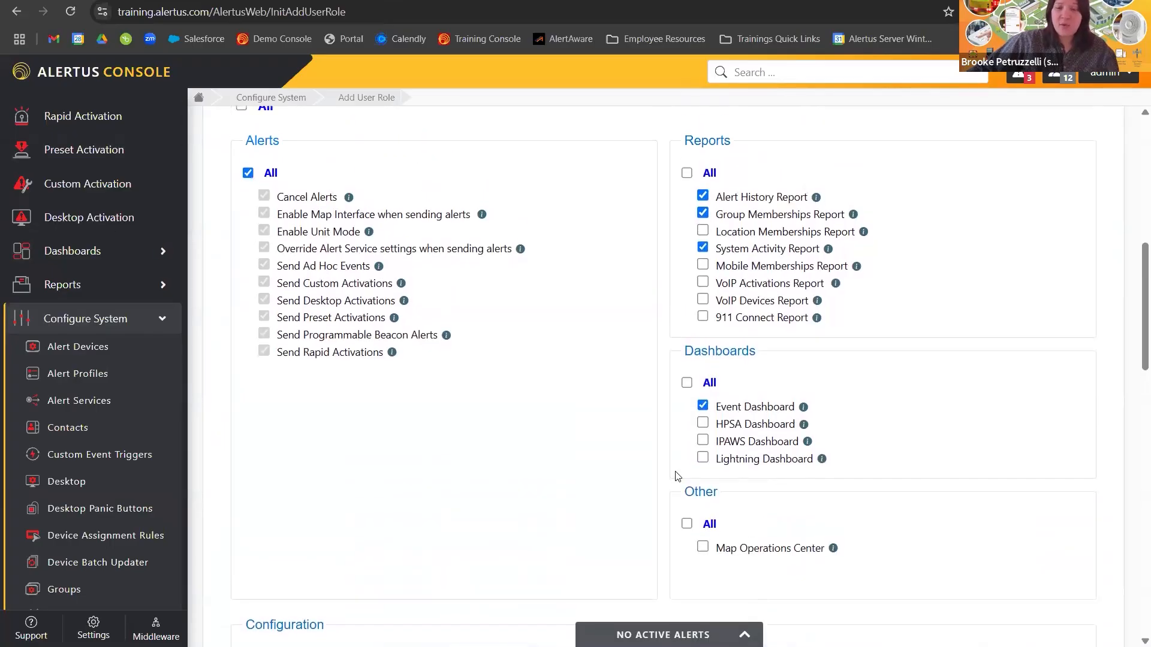
Step: Grant full configuration rights for Alert Devices, Alert Profiles, Alert Services, Contact Assignment Rules, Contact Custom Fields, Contact Methods and Contacts
{"action": "scroll", "coordinate": [618, 283], "scroll_direction": "down", "scroll_amount": 5}
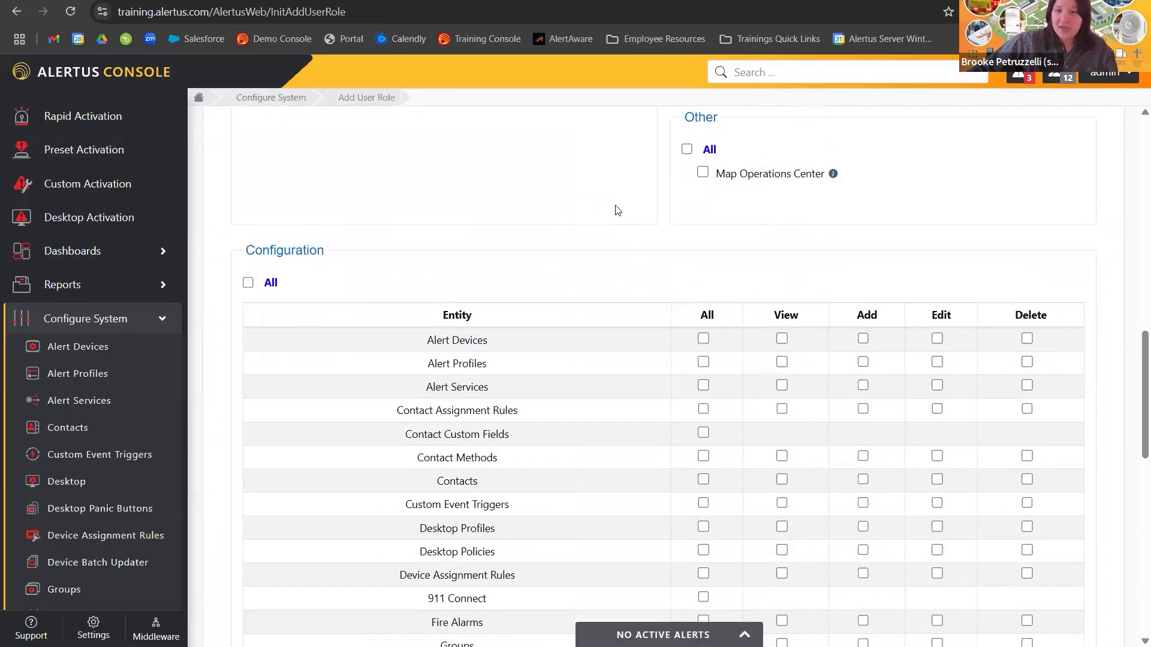
{"action": "left_click", "coordinate": [703, 339]}
{"action": "left_click", "coordinate": [704, 361]}
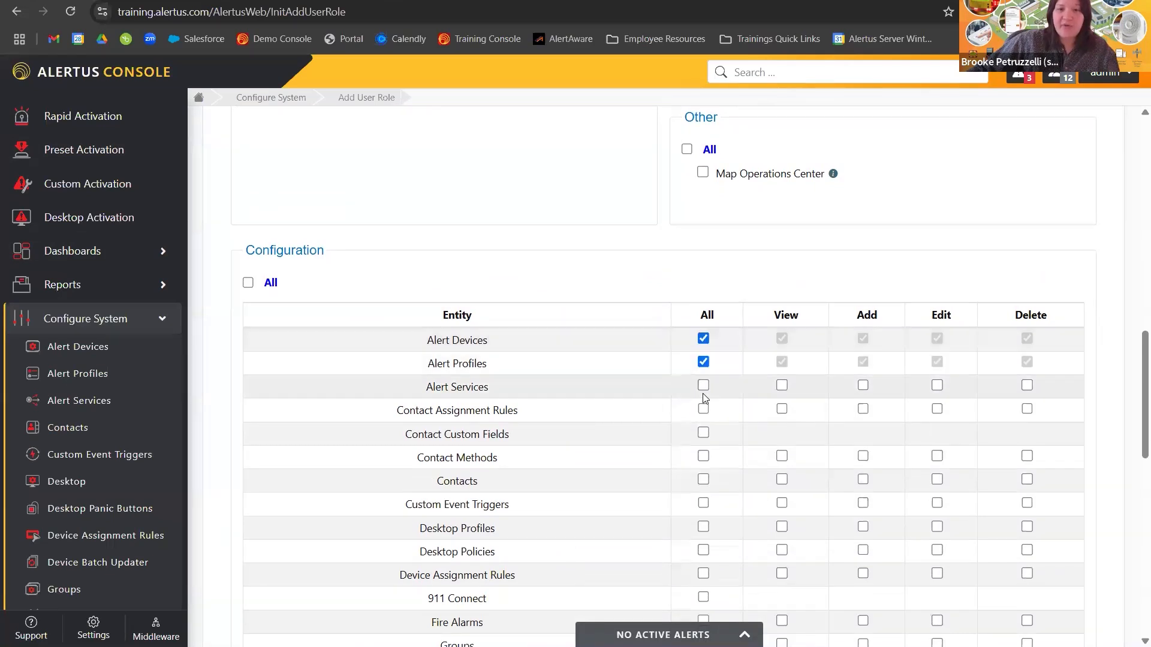
{"action": "left_click", "coordinate": [703, 385]}
{"action": "left_click", "coordinate": [703, 409]}
{"action": "left_click", "coordinate": [703, 432]}
{"action": "left_click", "coordinate": [703, 456]}
{"action": "left_click", "coordinate": [703, 480]}
Step: Grant full configuration rights for Custom Event Triggers, Desktop Profiles, Desktop Policies and Device Assignment Rules
{"action": "scroll", "coordinate": [714, 415], "scroll_direction": "down", "scroll_amount": 1}
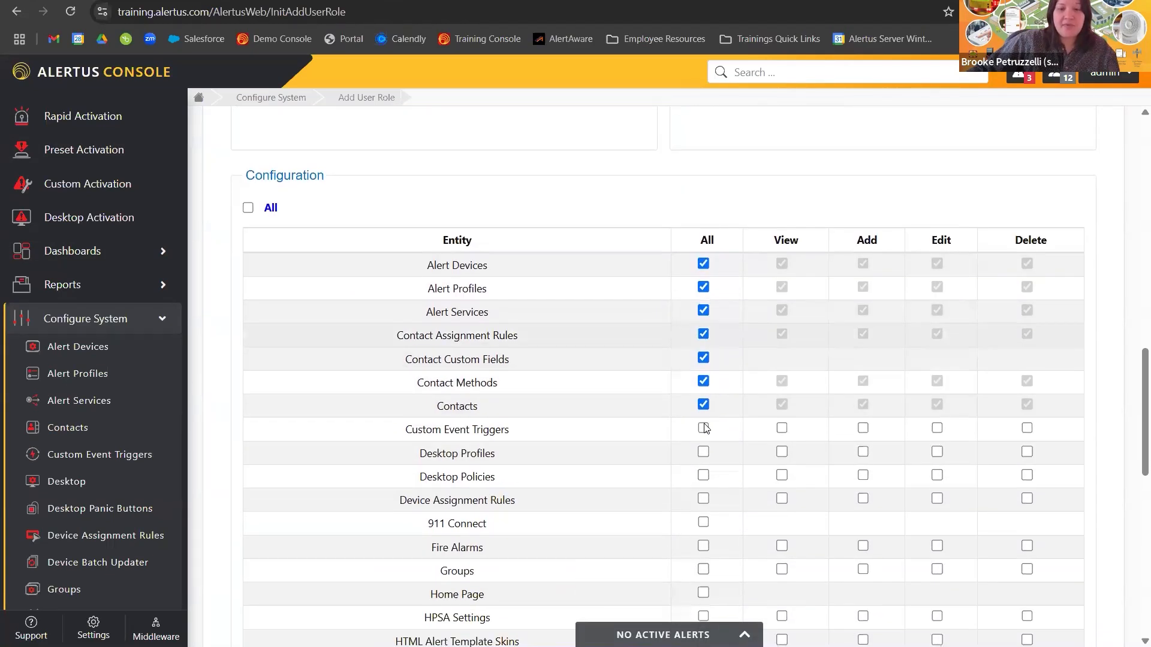
{"action": "left_click", "coordinate": [704, 428]}
{"action": "left_click", "coordinate": [703, 453]}
{"action": "left_click", "coordinate": [703, 498]}
{"action": "left_click", "coordinate": [703, 476]}
Step: Grant the role full configuration rights for Groups, Home Page, Media, Message Templates and Network Audio
{"action": "scroll", "coordinate": [561, 399], "scroll_direction": "down", "scroll_amount": 2}
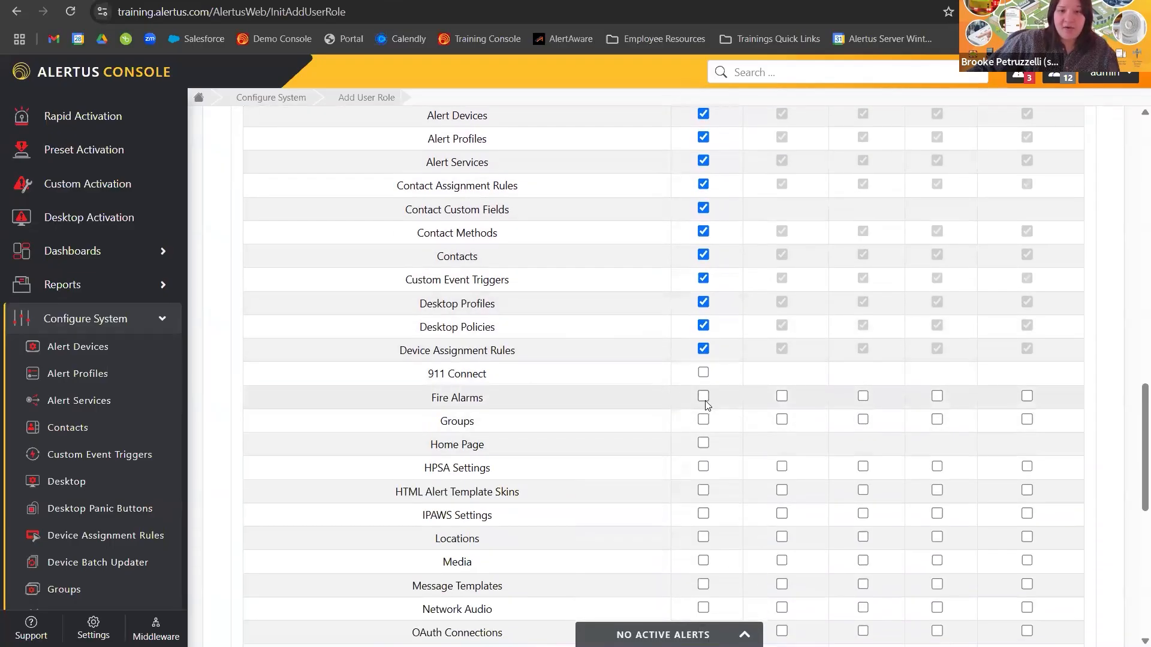
{"action": "left_click", "coordinate": [706, 419]}
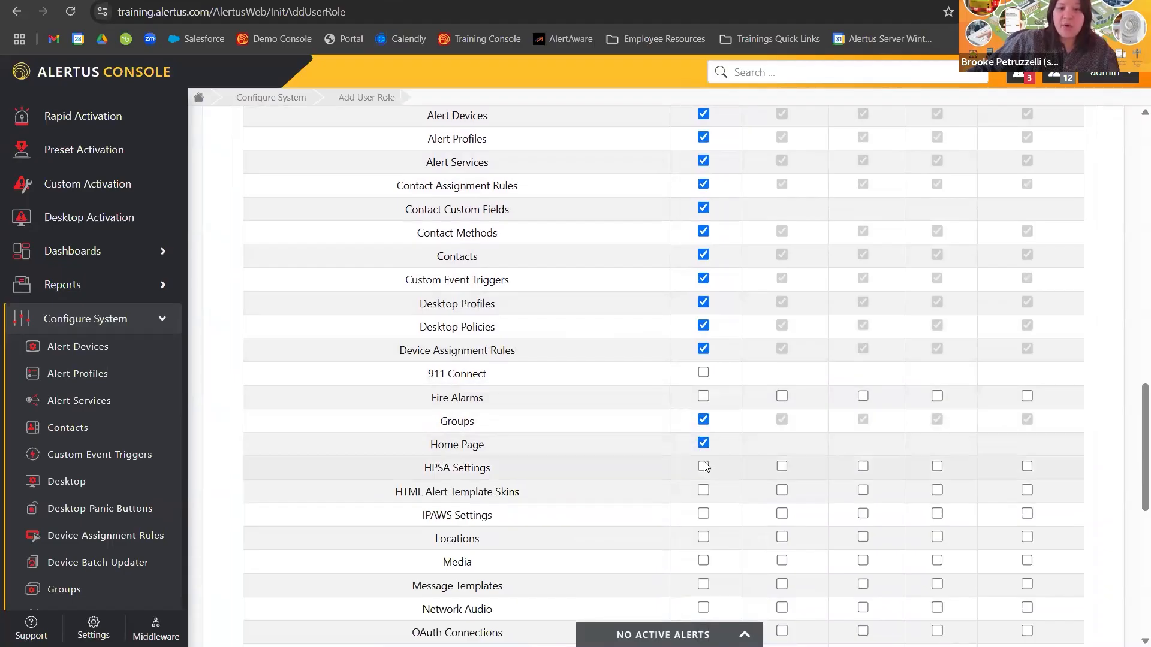
{"action": "scroll", "coordinate": [705, 467], "scroll_direction": "down", "scroll_amount": 1}
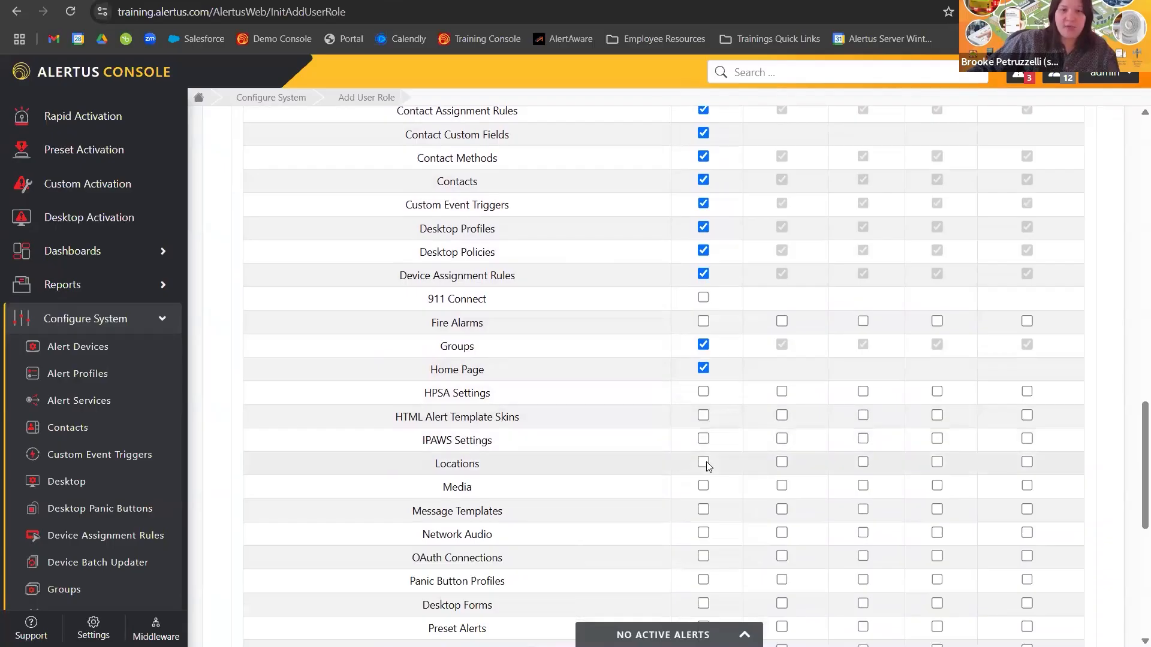
{"action": "scroll", "coordinate": [707, 466], "scroll_direction": "down", "scroll_amount": 1}
{"action": "left_click", "coordinate": [704, 413]}
{"action": "left_click", "coordinate": [704, 436]}
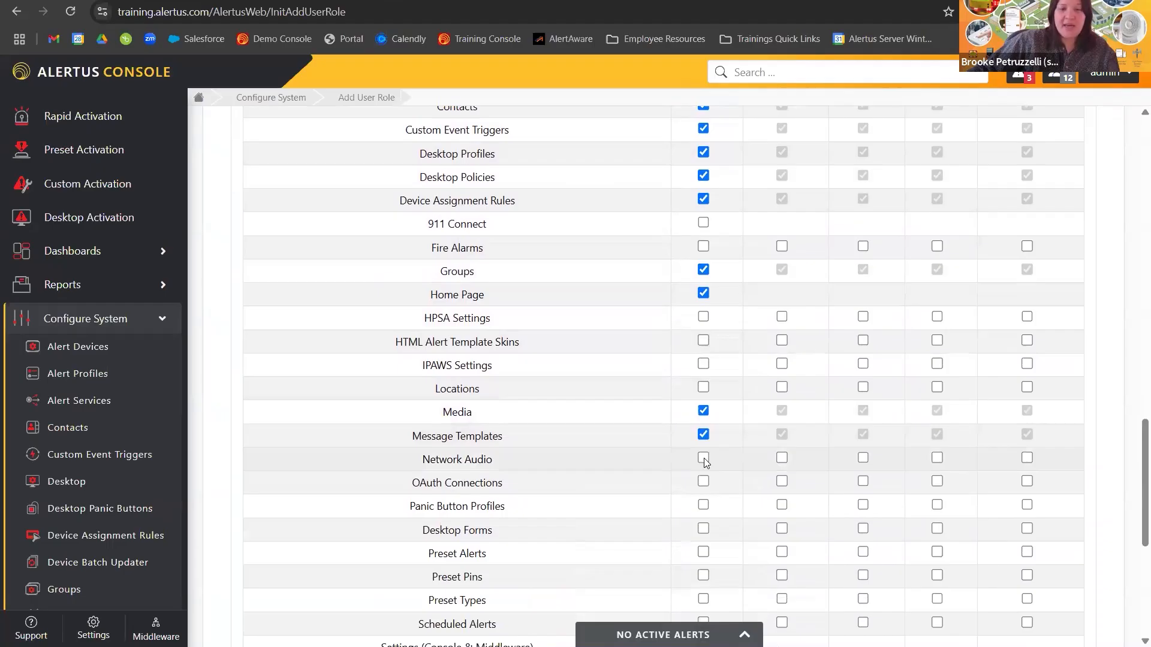
{"action": "left_click", "coordinate": [704, 459]}
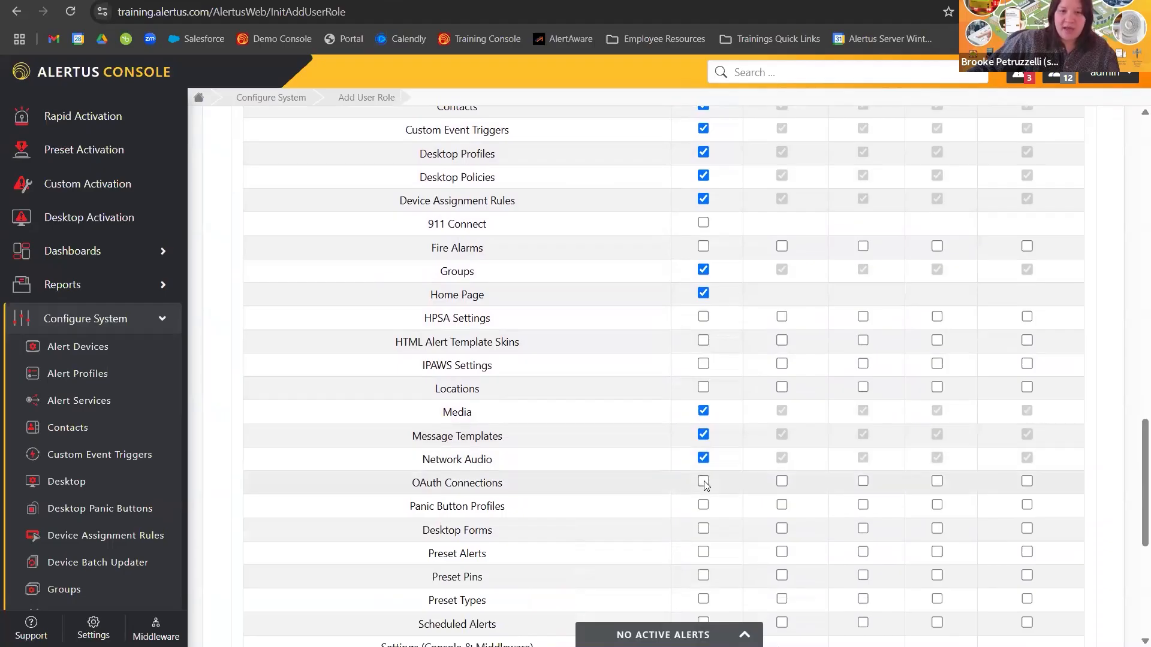
Step: Grant full configuration rights for Panic Button Profiles, Desktop Forms, Preset Alerts and Preset Pins
{"action": "scroll", "coordinate": [706, 485], "scroll_direction": "down", "scroll_amount": 1}
{"action": "left_click", "coordinate": [704, 431]}
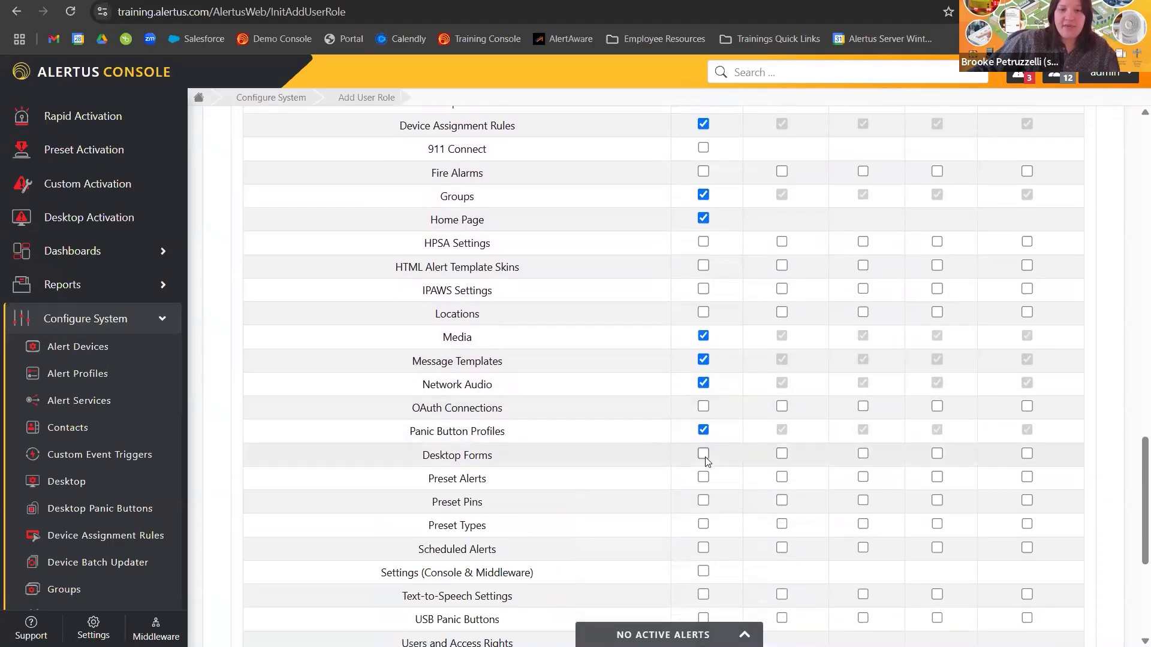
{"action": "left_click", "coordinate": [703, 454]}
{"action": "left_click", "coordinate": [704, 476]}
{"action": "left_click", "coordinate": [704, 500]}
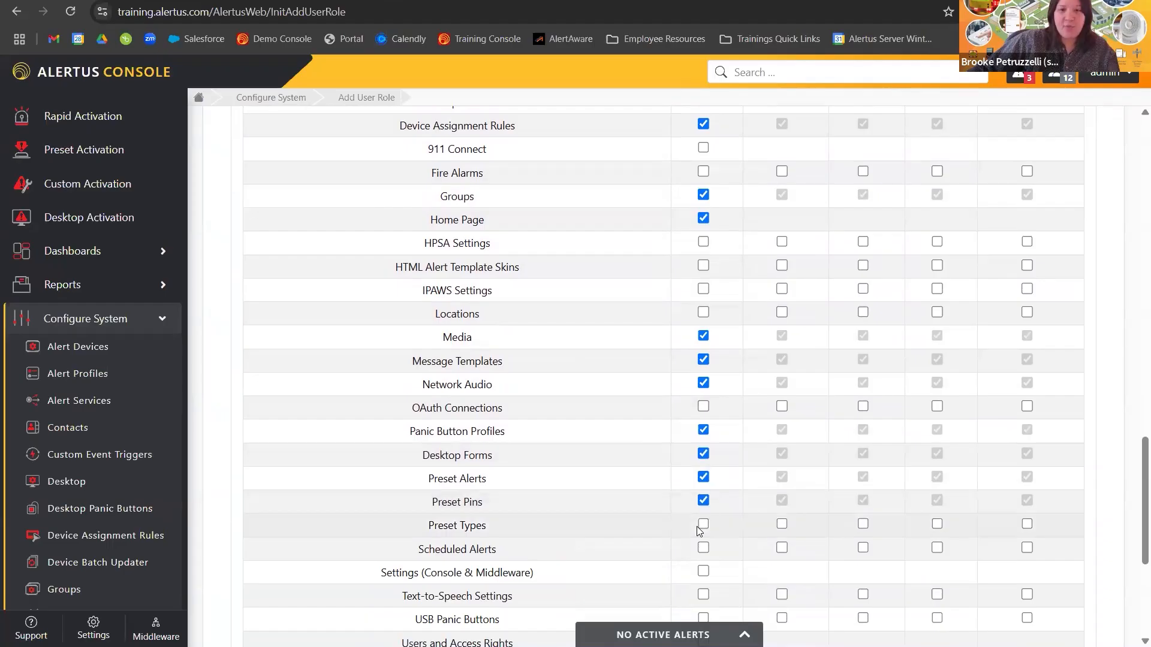
Step: Grant full configuration rights for Preset Types, Scheduled Alerts, Settings (Console & Middleware), Text-to-Speech Settings, USB Panic Buttons, and Users and Access Rights
{"action": "scroll", "coordinate": [712, 499], "scroll_direction": "down", "scroll_amount": 2}
{"action": "left_click", "coordinate": [703, 375]}
{"action": "left_click", "coordinate": [703, 399]}
{"action": "left_click", "coordinate": [703, 422]}
{"action": "left_click", "coordinate": [703, 444]}
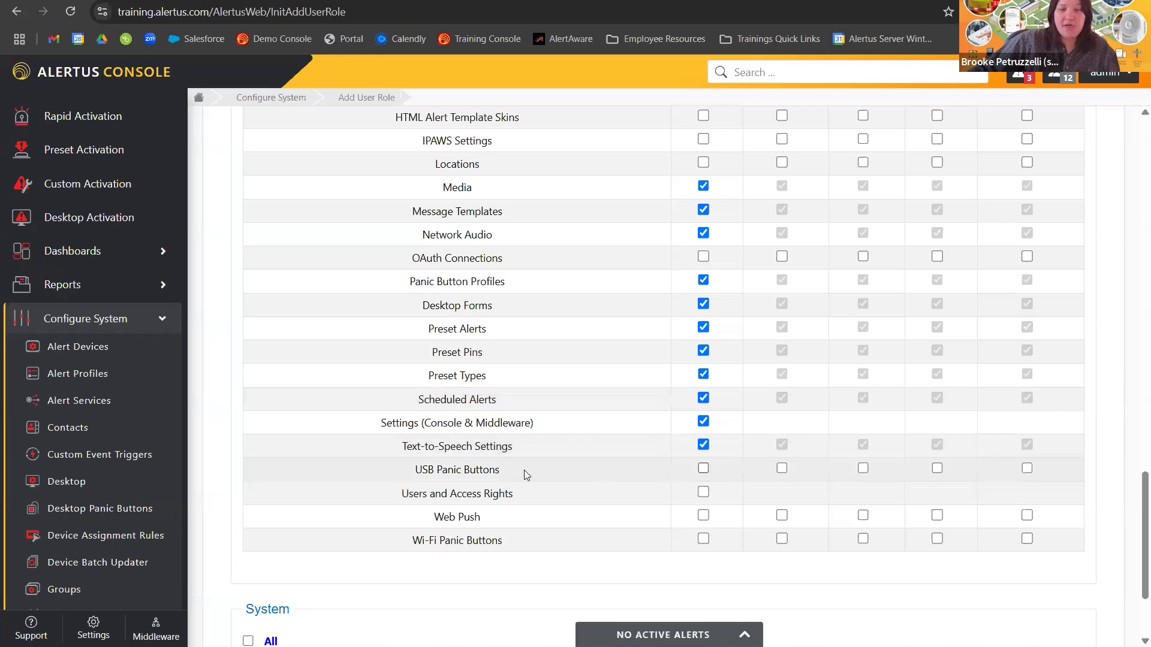
{"action": "left_click", "coordinate": [703, 469]}
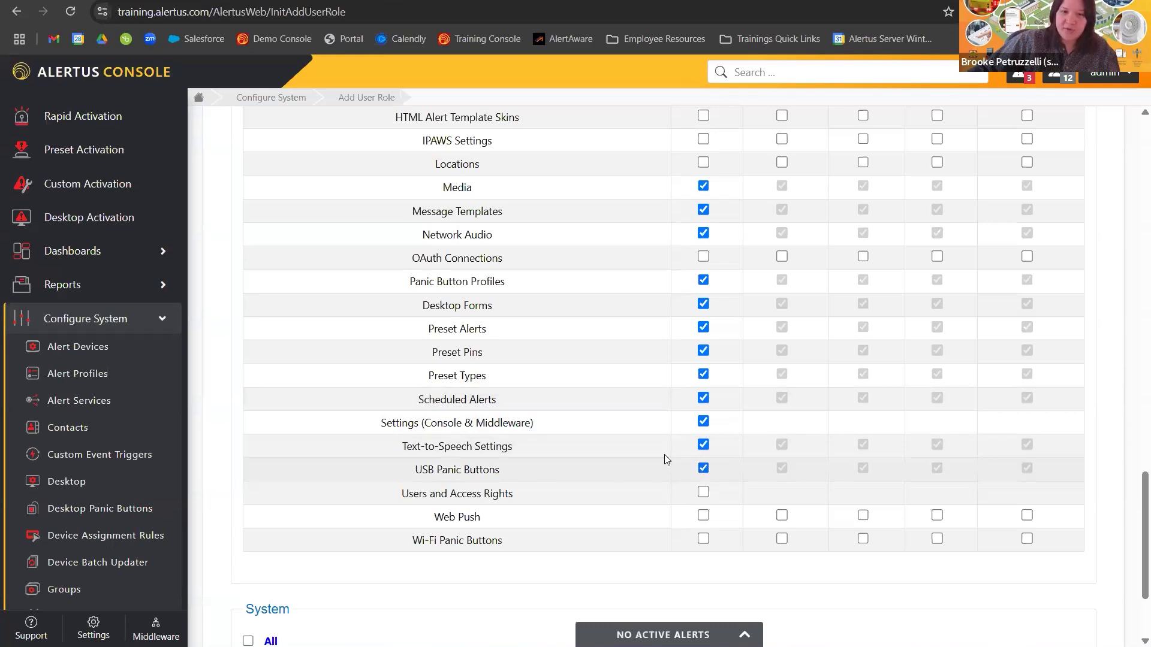
{"action": "scroll", "coordinate": [664, 455], "scroll_direction": "down", "scroll_amount": 2}
{"action": "left_click", "coordinate": [705, 419]}
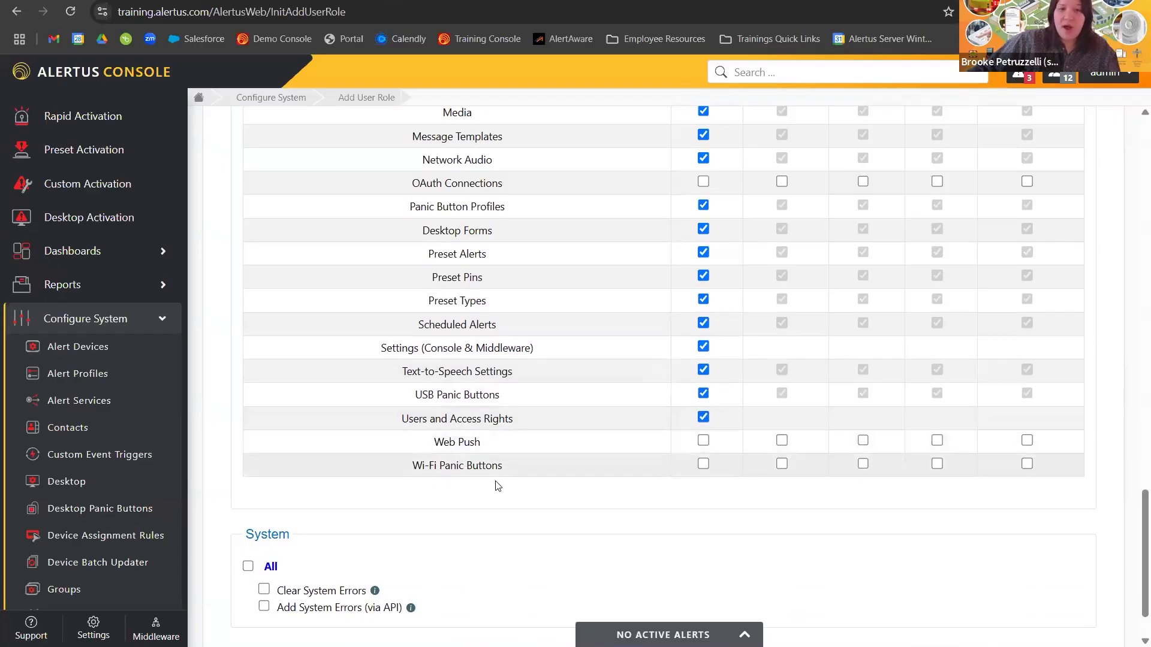
Step: Grant the role all System permissions and add the finished role
{"action": "scroll", "coordinate": [424, 453], "scroll_direction": "down", "scroll_amount": 2}
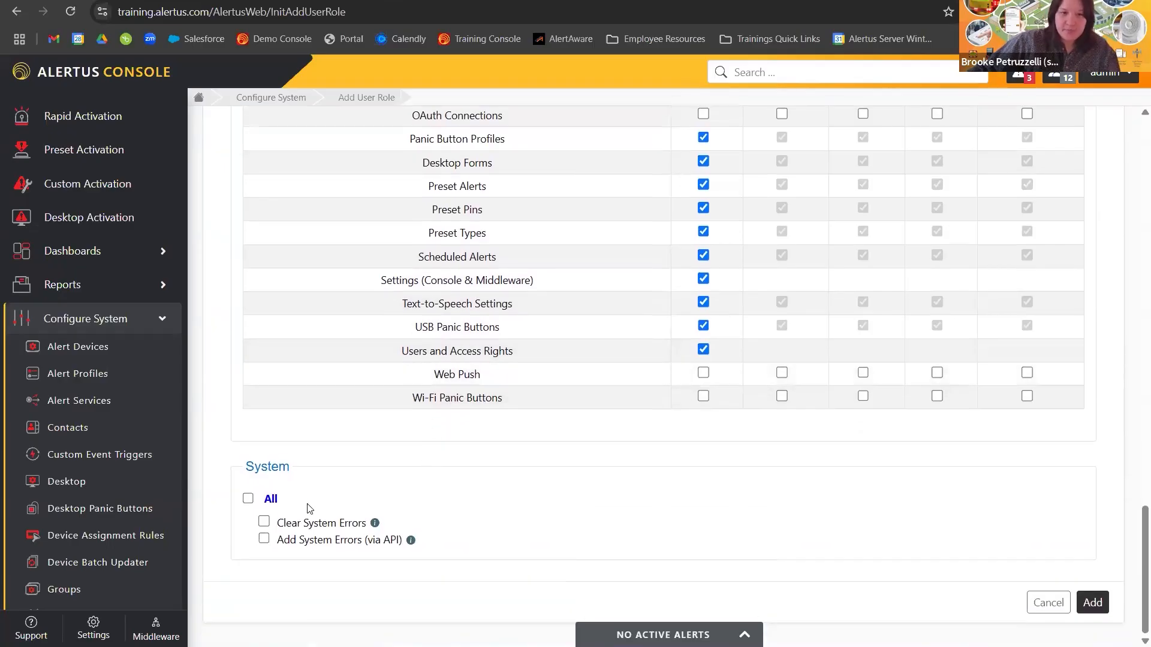
{"action": "left_click", "coordinate": [248, 500]}
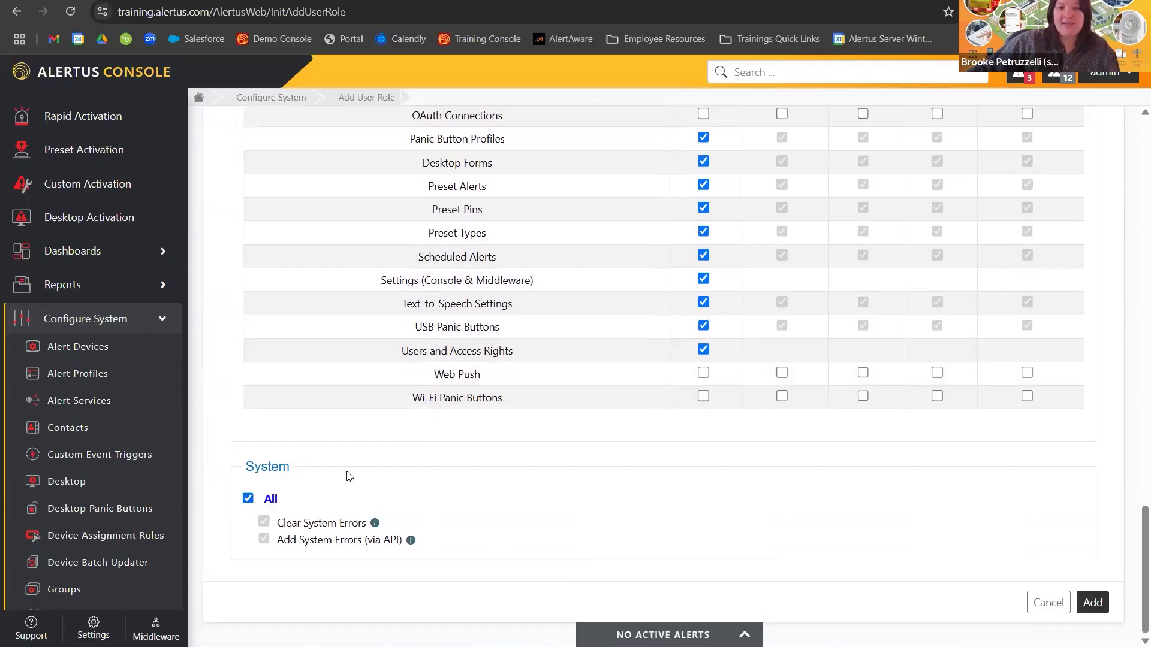
{"action": "scroll", "coordinate": [728, 514], "scroll_direction": "up", "scroll_amount": 10}
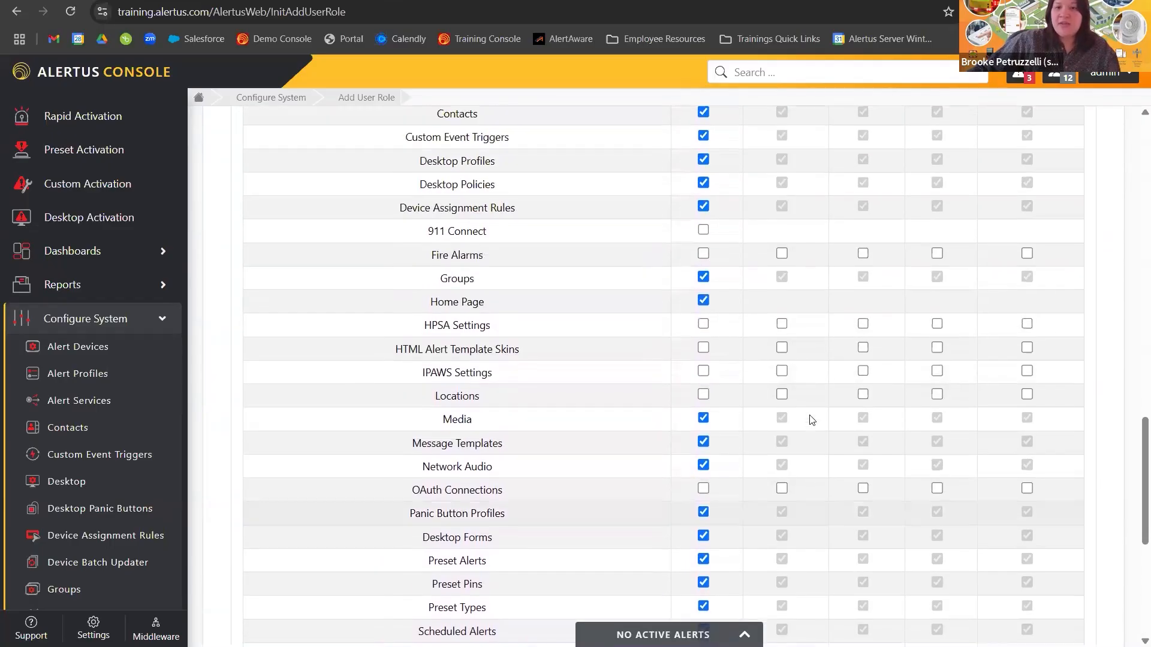
{"action": "scroll", "coordinate": [746, 367], "scroll_direction": "down", "scroll_amount": 10}
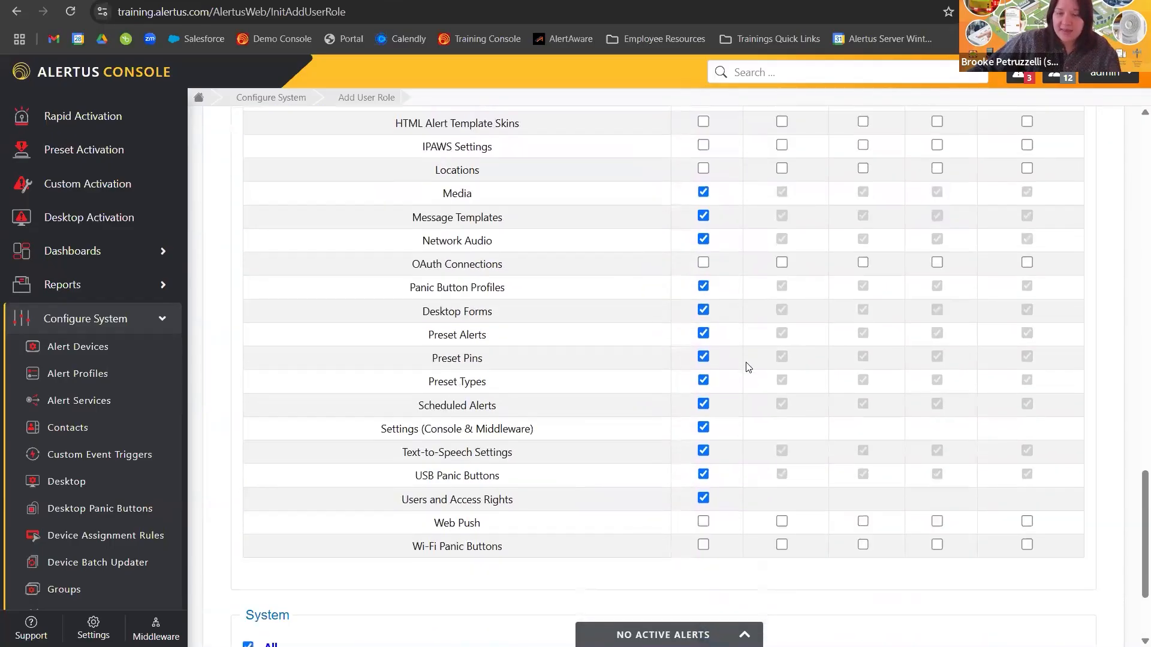
{"action": "left_click", "coordinate": [1086, 604]}
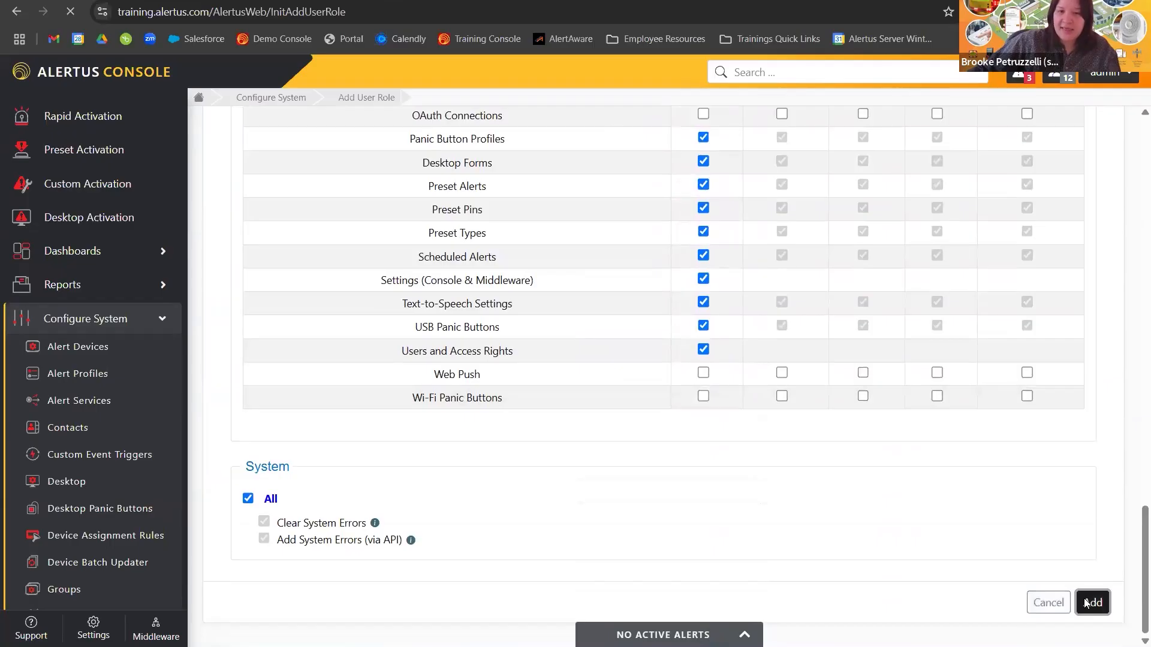
Step: Assign the University Admin role to the first Dispatcher user in the Users list and save the account
{"action": "scroll", "coordinate": [618, 431], "scroll_direction": "down", "scroll_amount": 8}
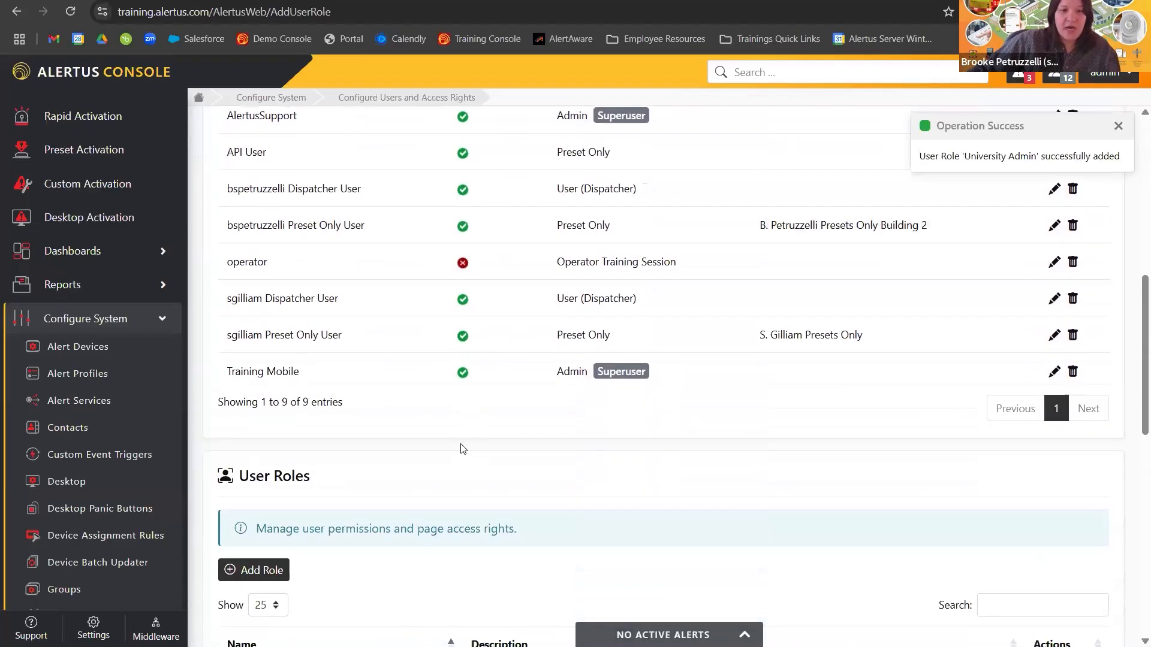
{"action": "scroll", "coordinate": [463, 449], "scroll_direction": "down", "scroll_amount": 6}
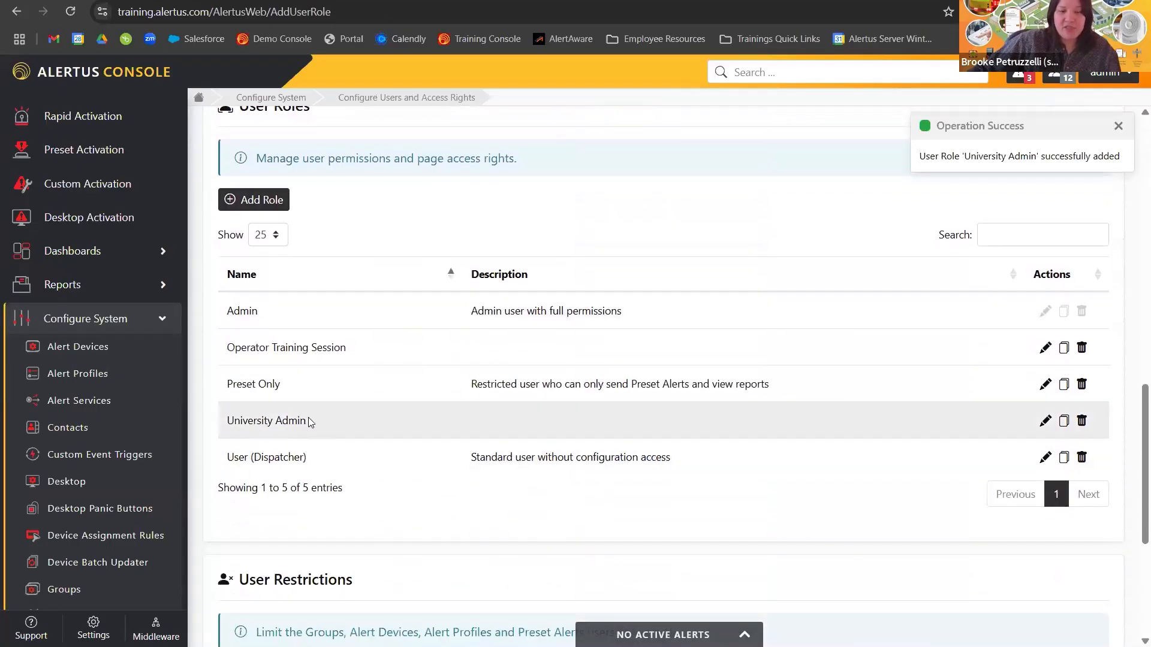
{"action": "scroll", "coordinate": [647, 380], "scroll_direction": "up", "scroll_amount": 6}
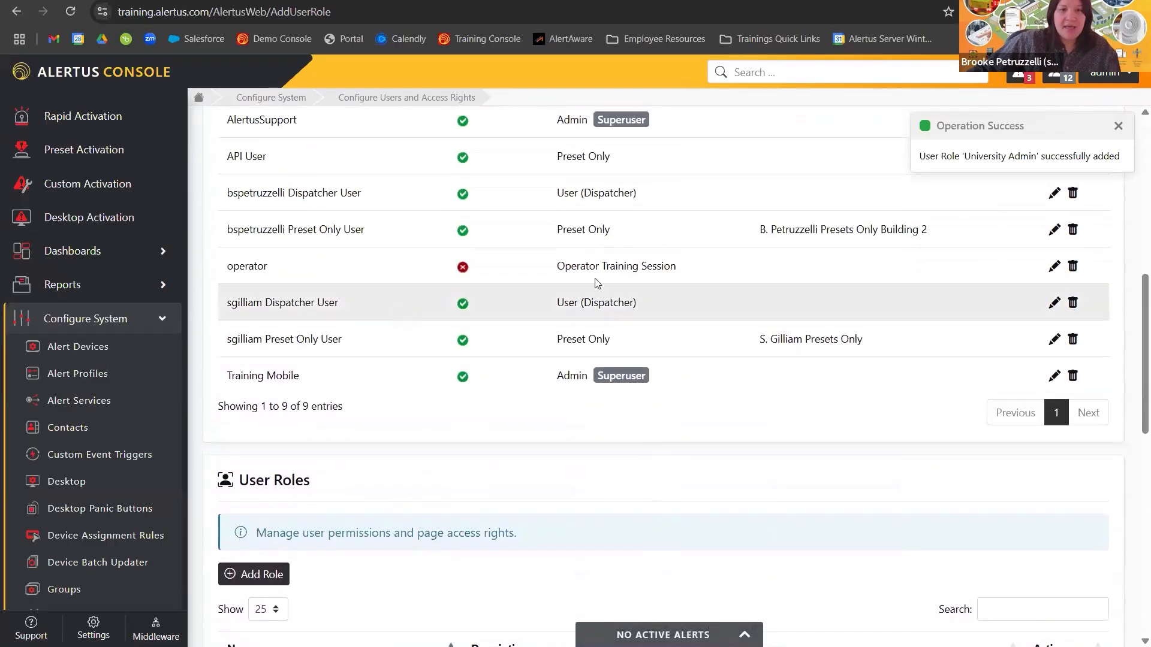
{"action": "scroll", "coordinate": [597, 283], "scroll_direction": "up", "scroll_amount": 1}
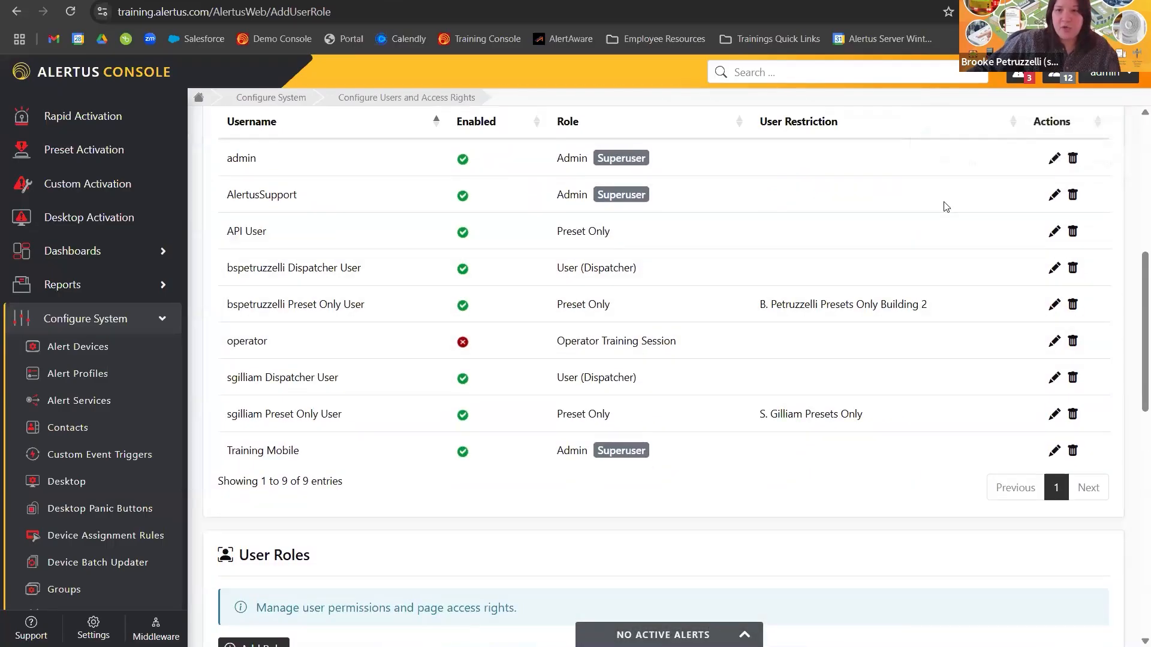
{"action": "left_click", "coordinate": [1055, 269]}
{"action": "scroll", "coordinate": [684, 406], "scroll_direction": "down", "scroll_amount": 5}
{"action": "left_click", "coordinate": [480, 328]}
{"action": "left_click", "coordinate": [473, 424]}
{"action": "left_click", "coordinate": [1091, 603]}
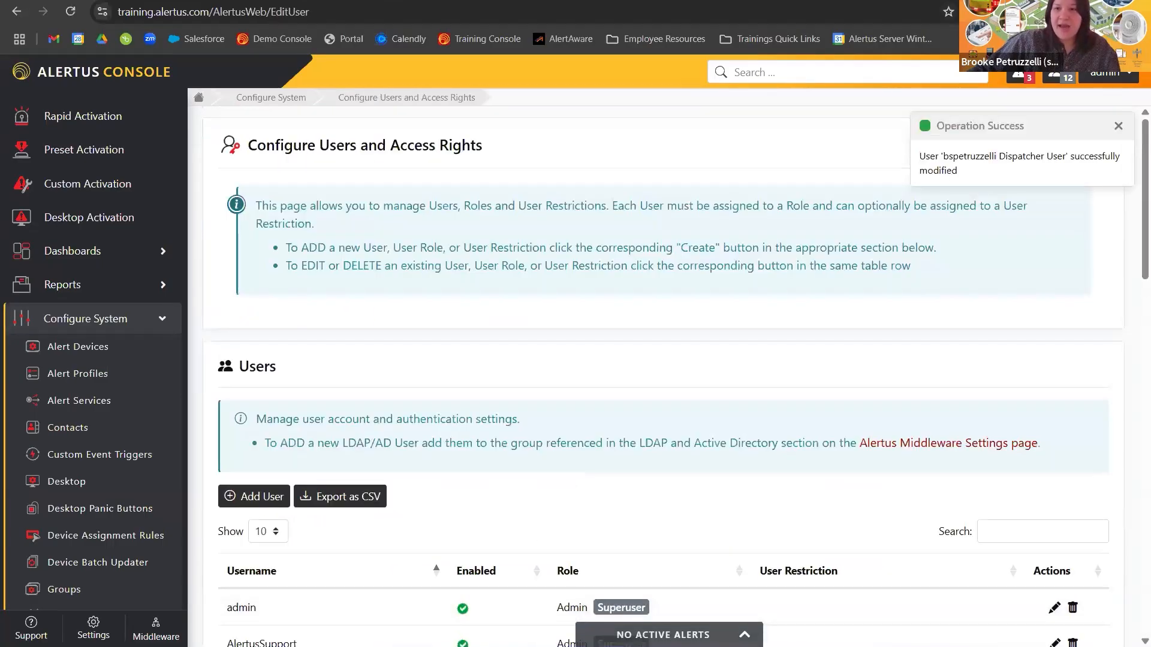
Step: Log out of the admin account and log in as the Dispatcher user with the saved username and password
{"action": "left_click", "coordinate": [1109, 72]}
{"action": "left_click", "coordinate": [1061, 138]}
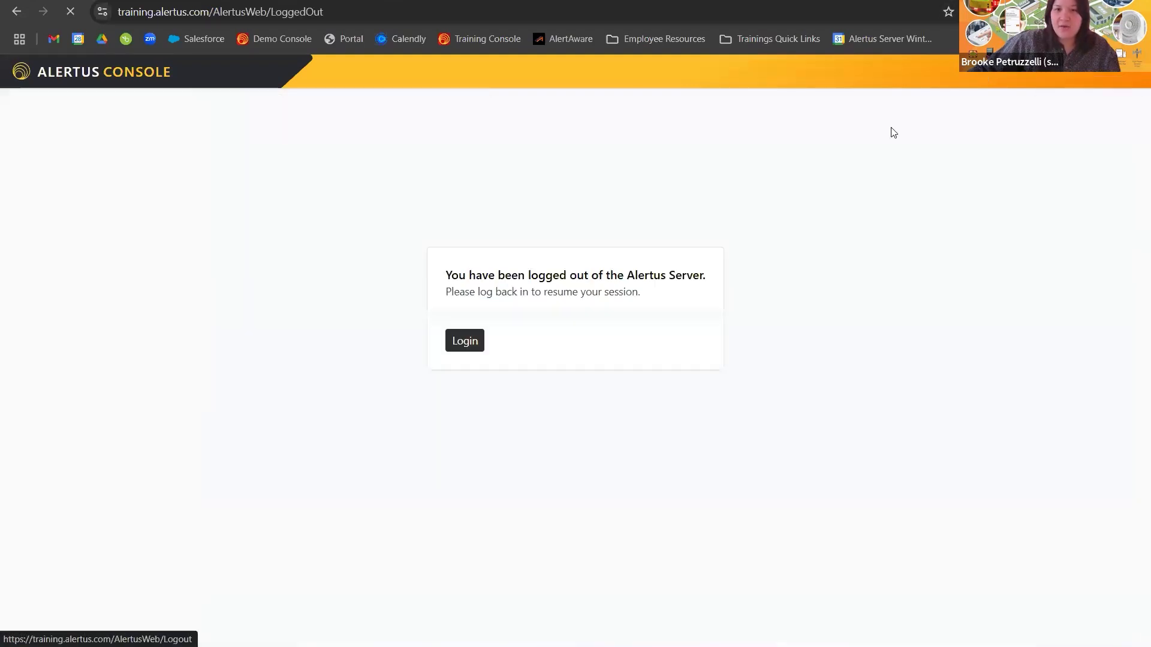
{"action": "left_click", "coordinate": [471, 347]}
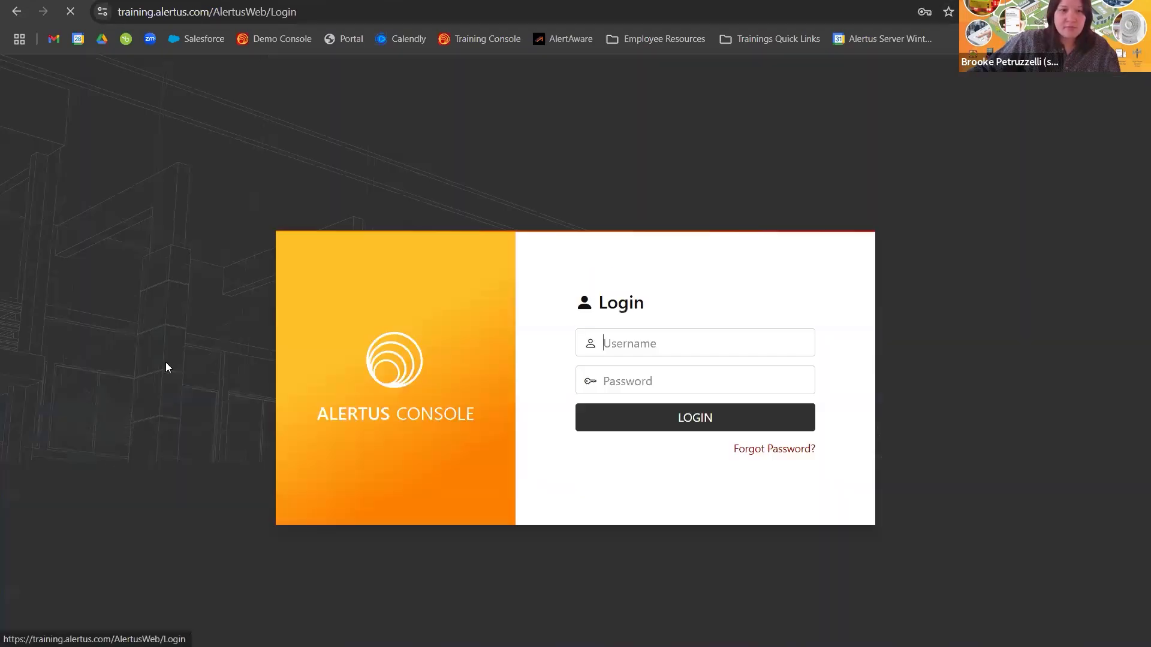
{"action": "left_click", "coordinate": [666, 343]}
{"action": "left_click", "coordinate": [736, 493]}
{"action": "left_click", "coordinate": [639, 415]}
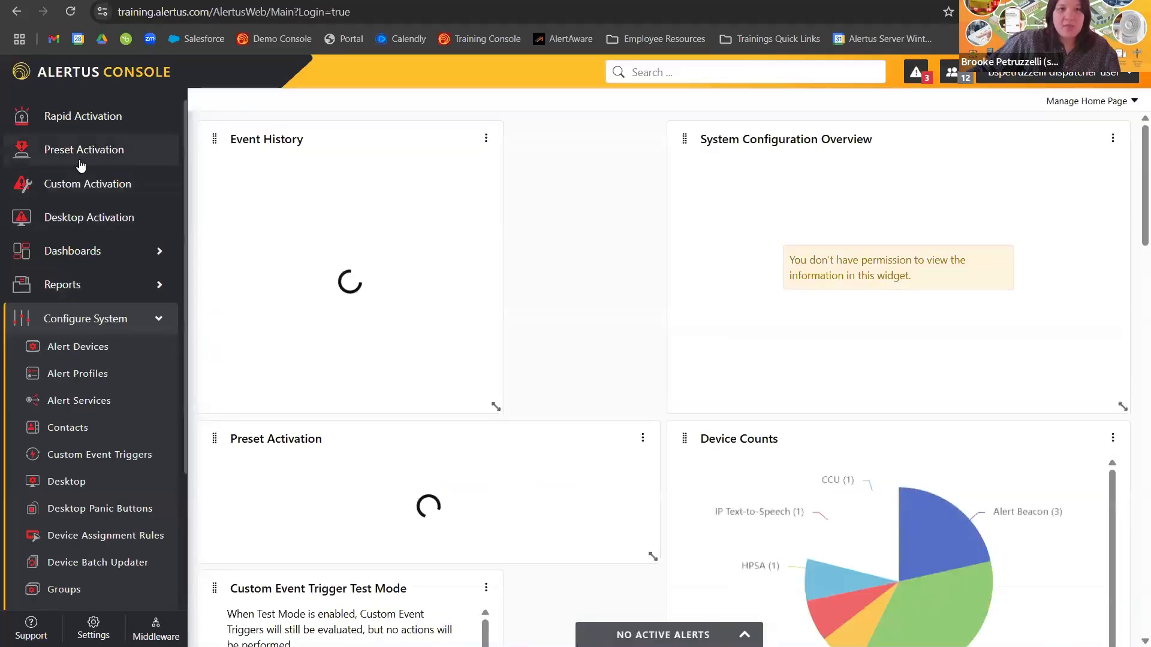
Step: Examine the dashboards, reports and system configuration options available to this account, including the Preset Alerts page
{"action": "left_click", "coordinate": [114, 251]}
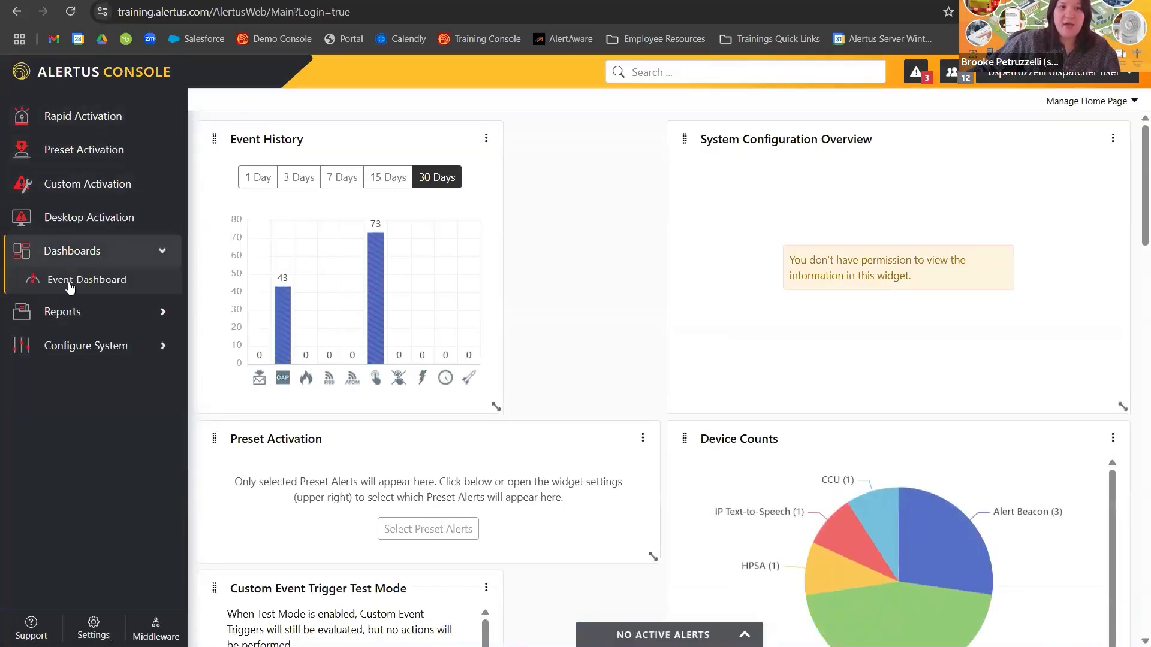
{"action": "left_click", "coordinate": [81, 312]}
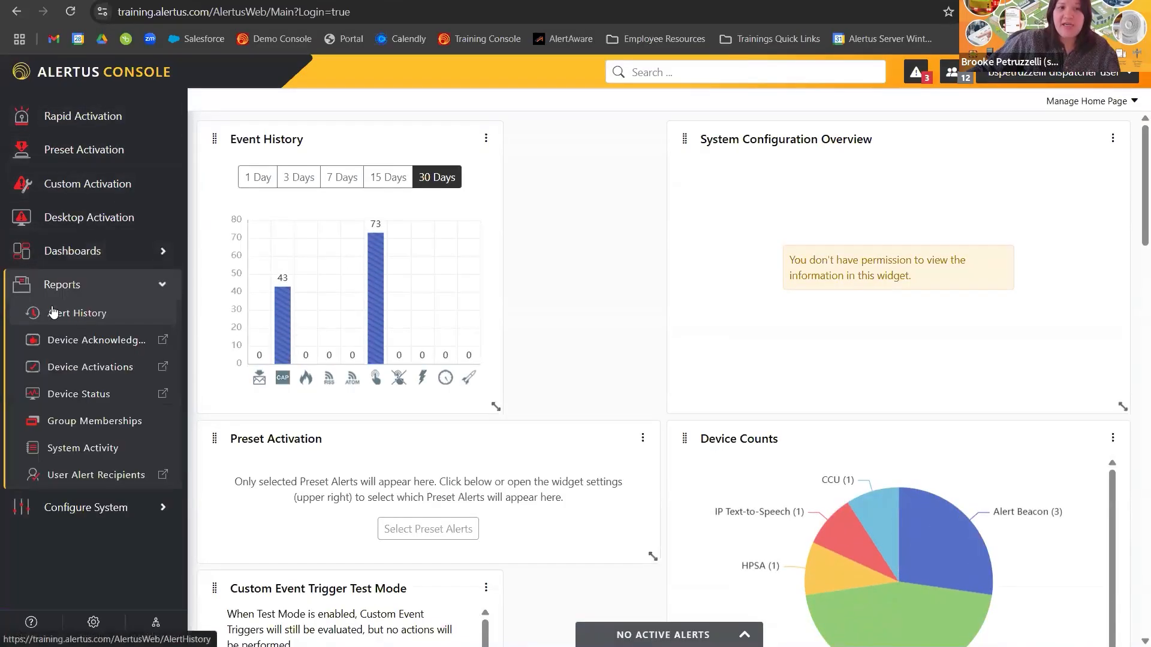
{"action": "left_click", "coordinate": [114, 507]}
{"action": "scroll", "coordinate": [119, 373], "scroll_direction": "down", "scroll_amount": 3}
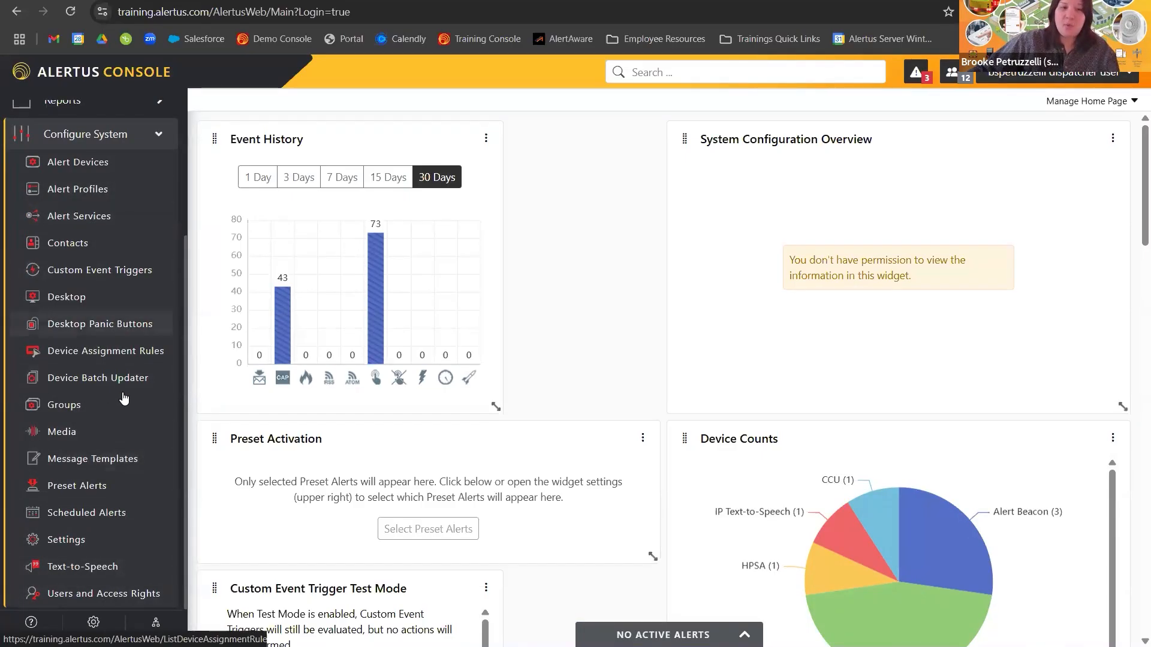
{"action": "left_click", "coordinate": [77, 491]}
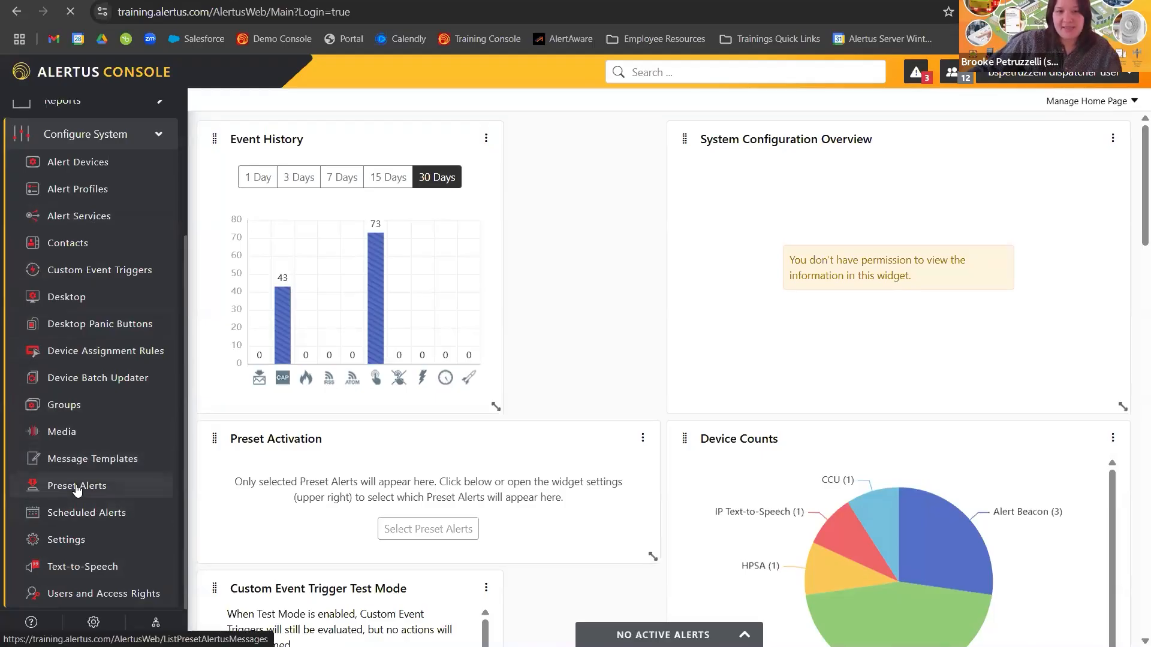
{"action": "scroll", "coordinate": [360, 420], "scroll_direction": "down", "scroll_amount": 3}
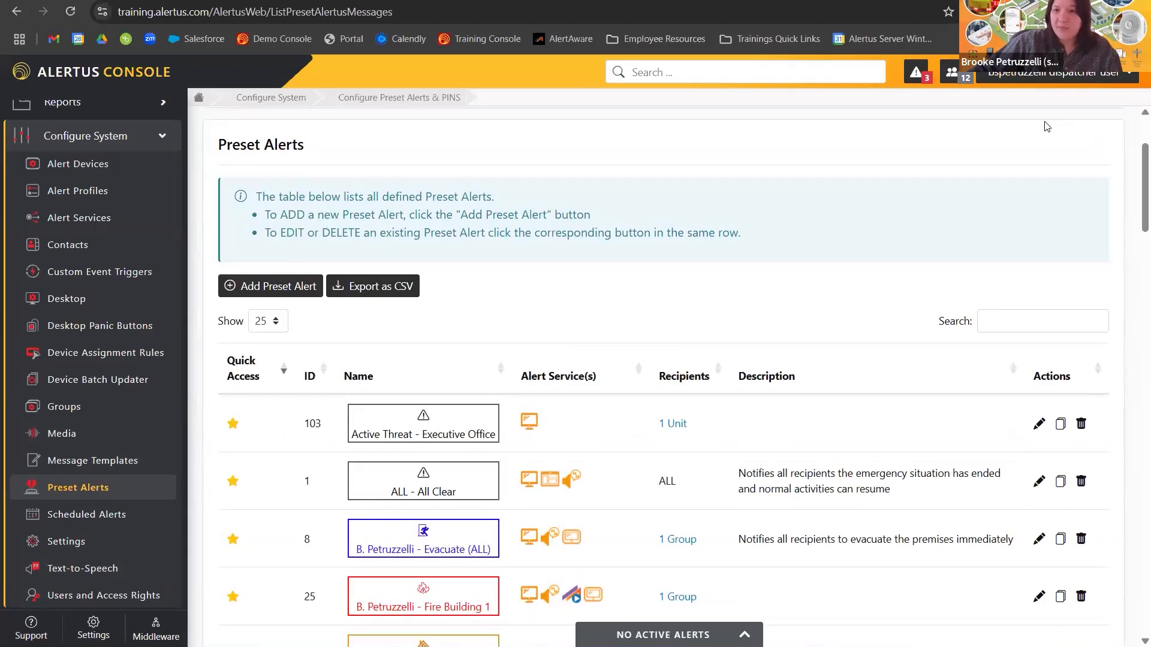
Step: Log out of the Dispatcher account and log back in as admin with the saved username and password
{"action": "left_click", "coordinate": [1056, 72]}
{"action": "left_click", "coordinate": [1071, 142]}
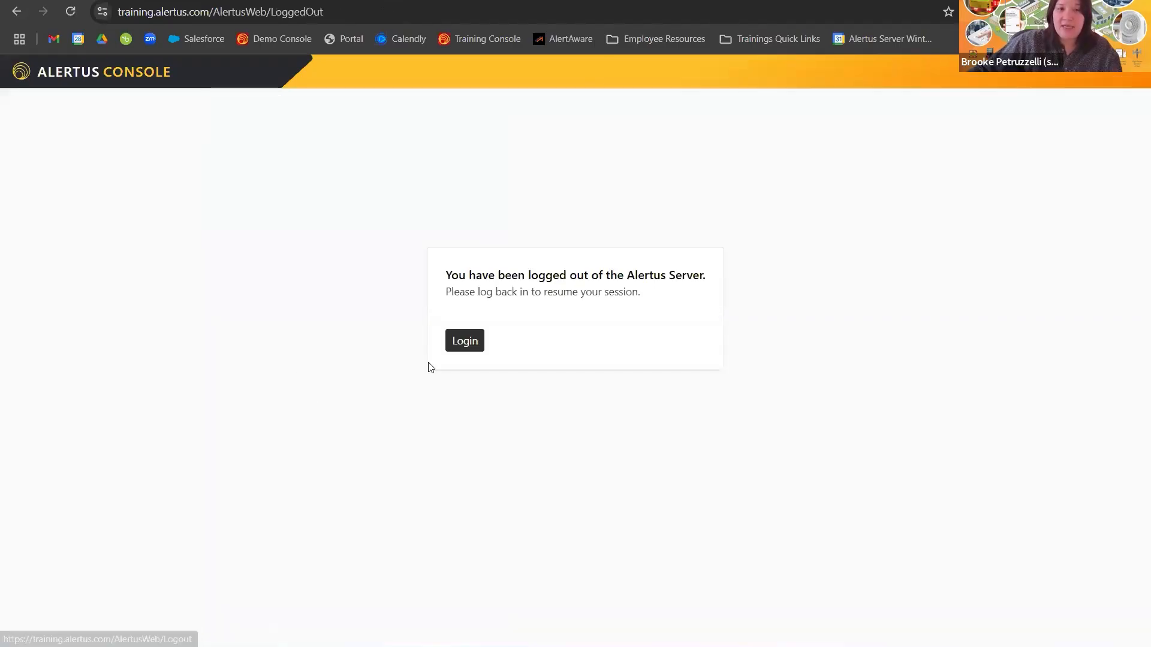
{"action": "left_click", "coordinate": [465, 342]}
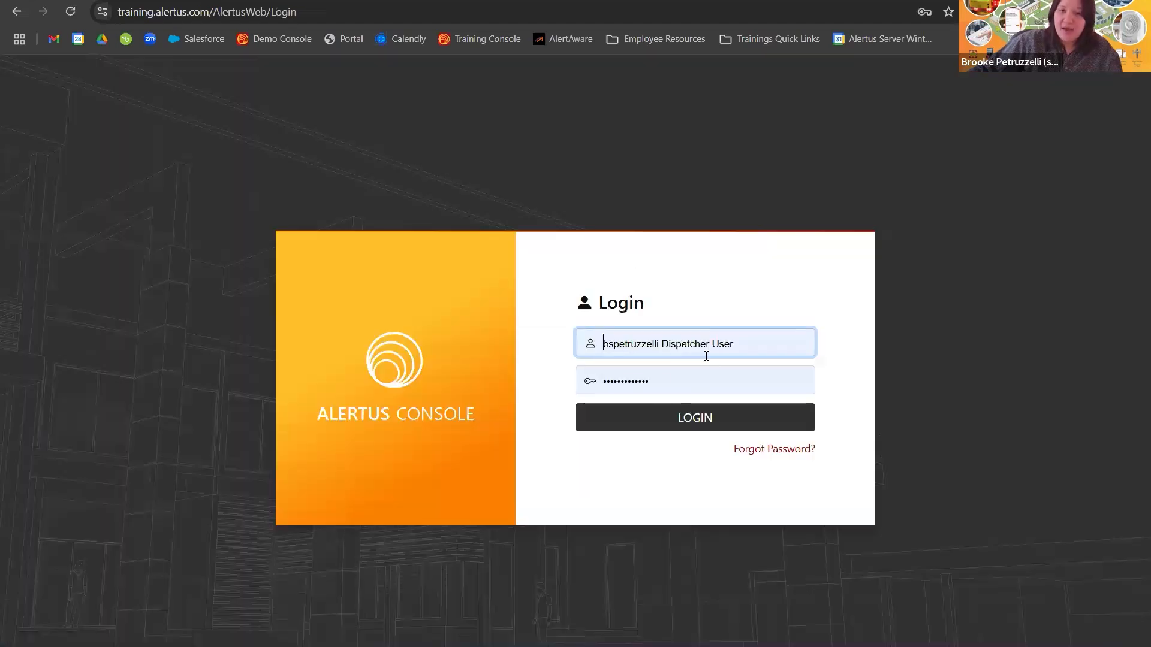
{"action": "left_click", "coordinate": [706, 356]}
{"action": "left_click", "coordinate": [733, 427]}
{"action": "left_click", "coordinate": [653, 405]}
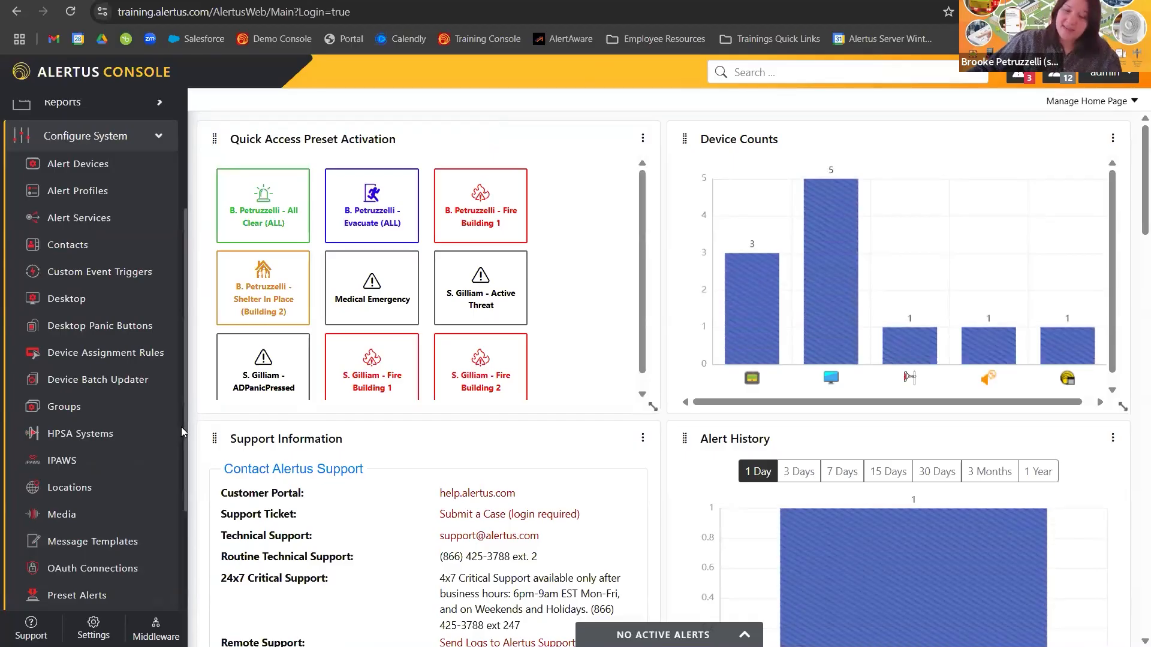
Step: Open Users and Access Rights and review the roles and restrictions in the Users list
{"action": "scroll", "coordinate": [237, 398], "scroll_direction": "down", "scroll_amount": 1}
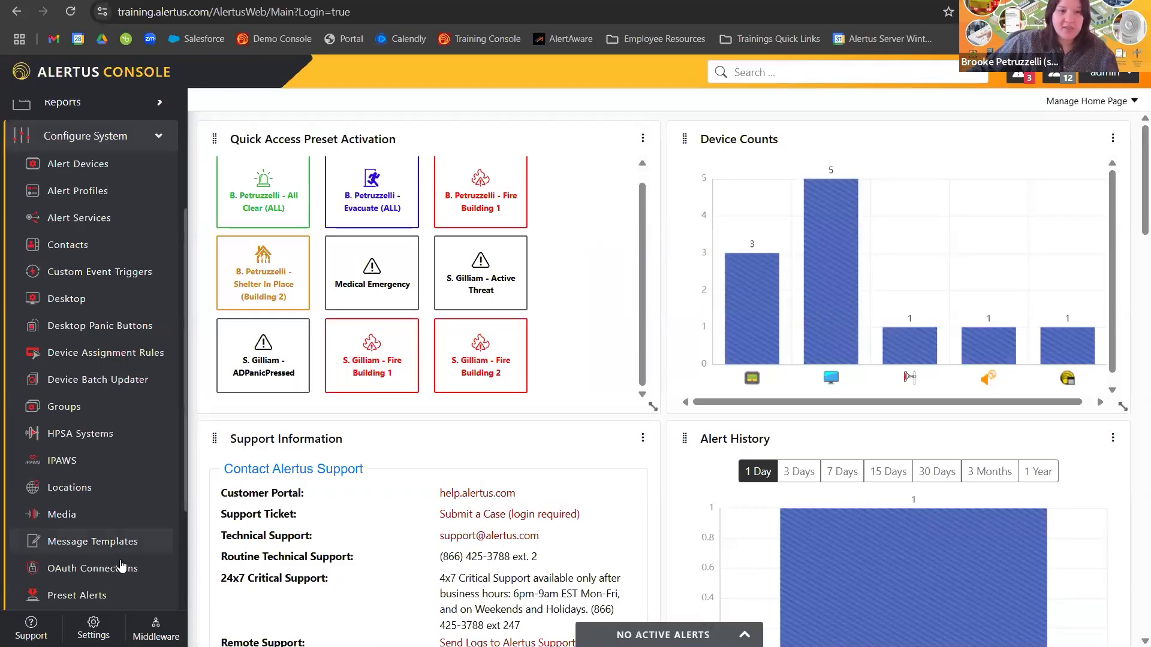
{"action": "scroll", "coordinate": [141, 536], "scroll_direction": "down", "scroll_amount": 3}
{"action": "left_click", "coordinate": [93, 539]}
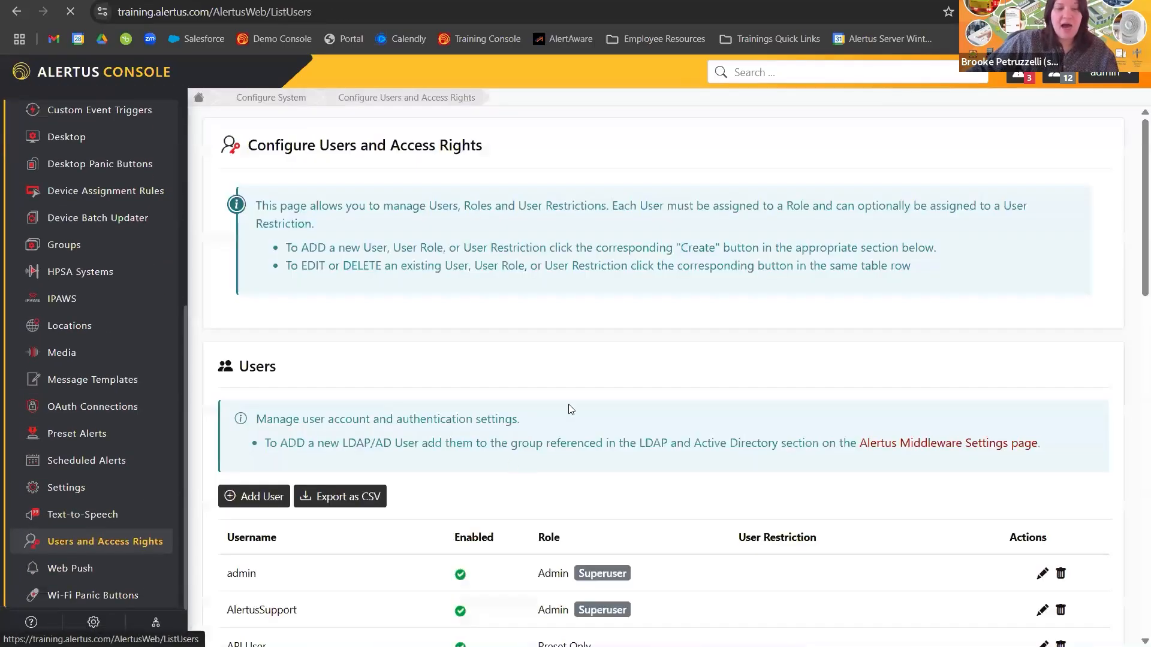
{"action": "scroll", "coordinate": [167, 536], "scroll_direction": "down", "scroll_amount": 2}
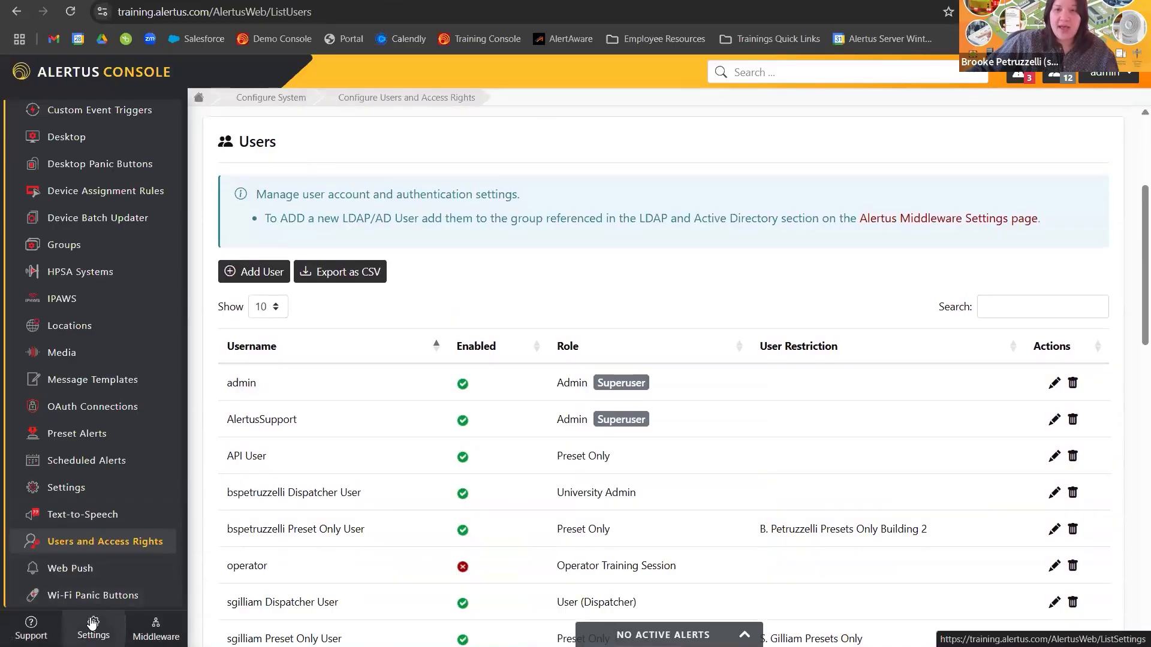
Step: Open the console-wide Settings and review the default values and the Security section
{"action": "left_click", "coordinate": [90, 626]}
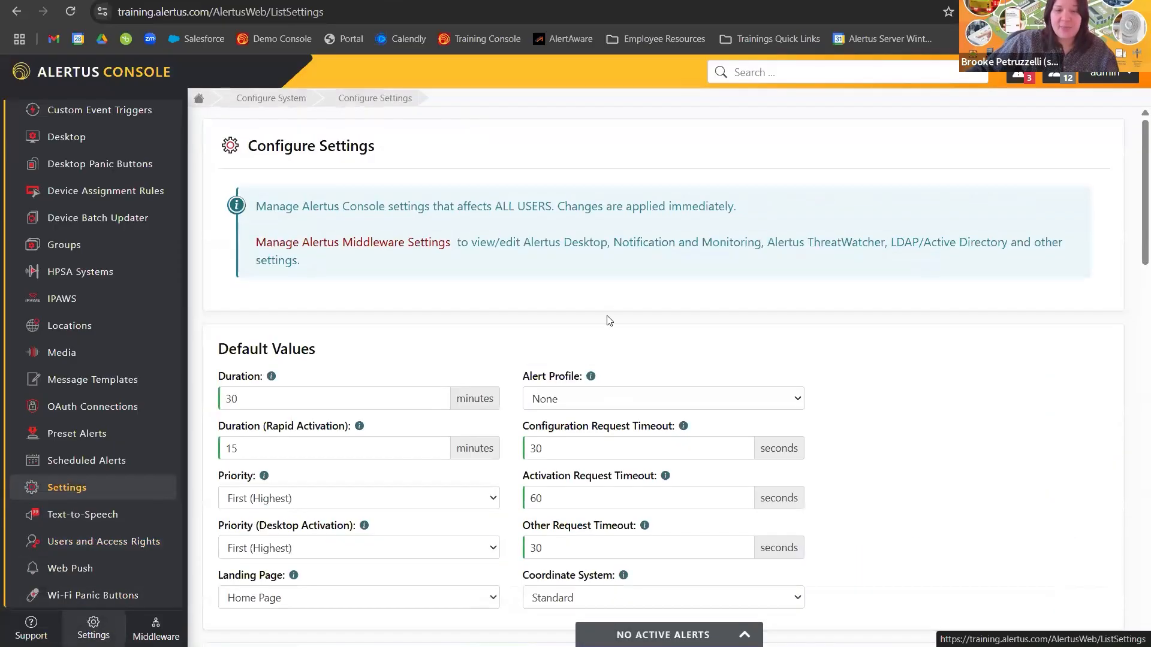
{"action": "scroll", "coordinate": [577, 401], "scroll_direction": "down", "scroll_amount": 2}
{"action": "scroll", "coordinate": [657, 447], "scroll_direction": "down", "scroll_amount": 10}
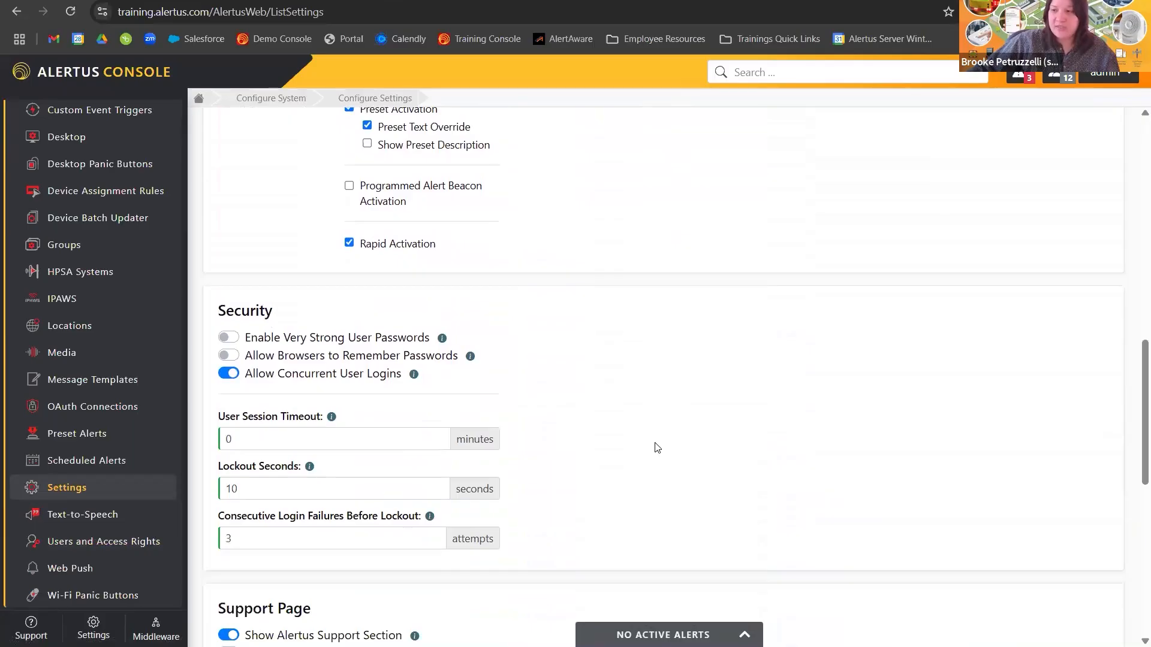
{"action": "scroll", "coordinate": [657, 447], "scroll_direction": "up", "scroll_amount": 12}
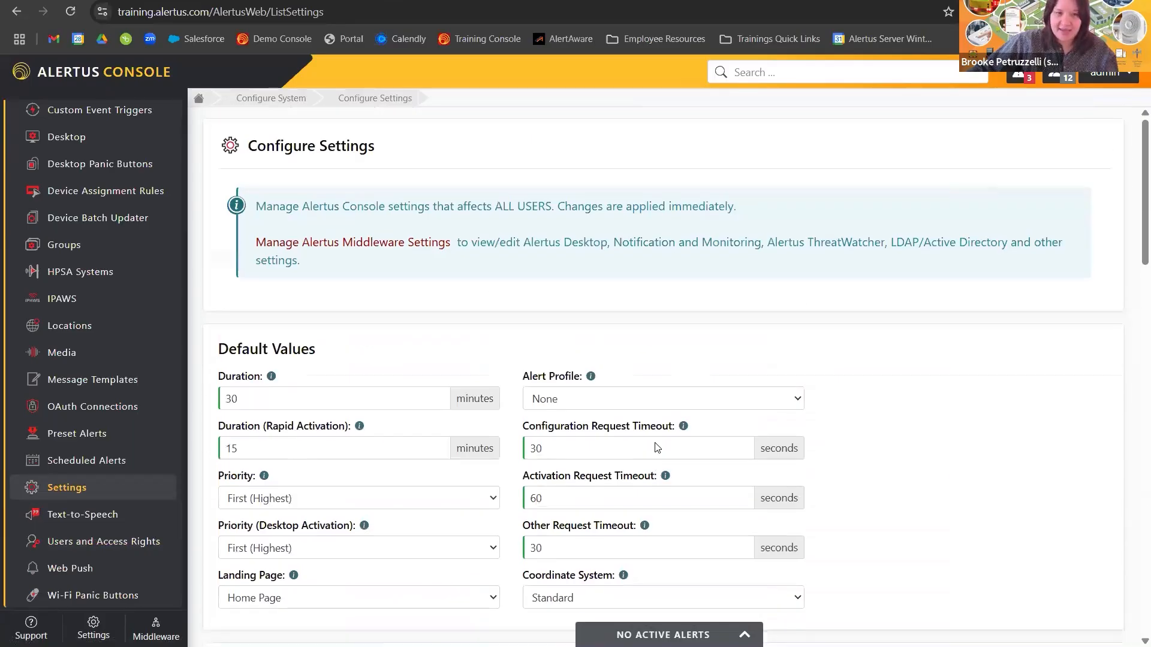